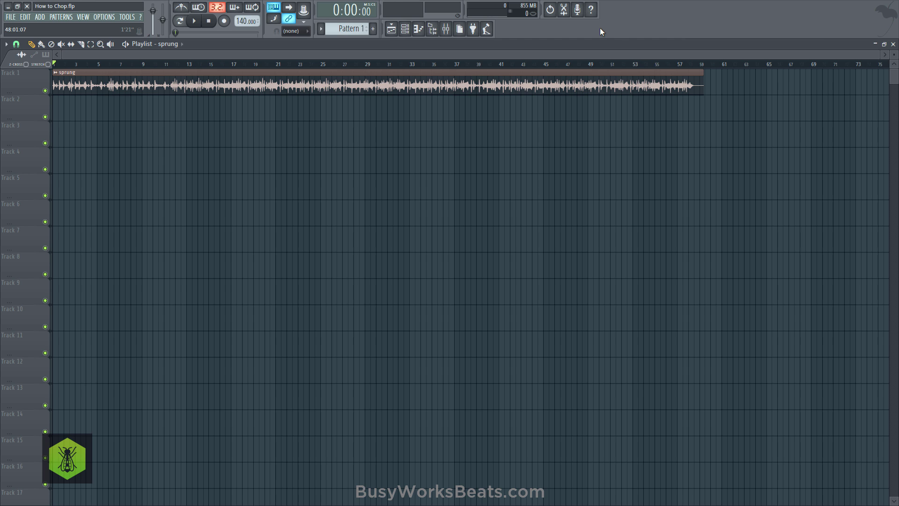
{"action": "left_click", "coordinate": [405, 28]}
{"action": "key", "text": "F6"}
{"action": "scroll", "coordinate": [347, 65], "scroll_direction": "up", "scroll_amount": 2}
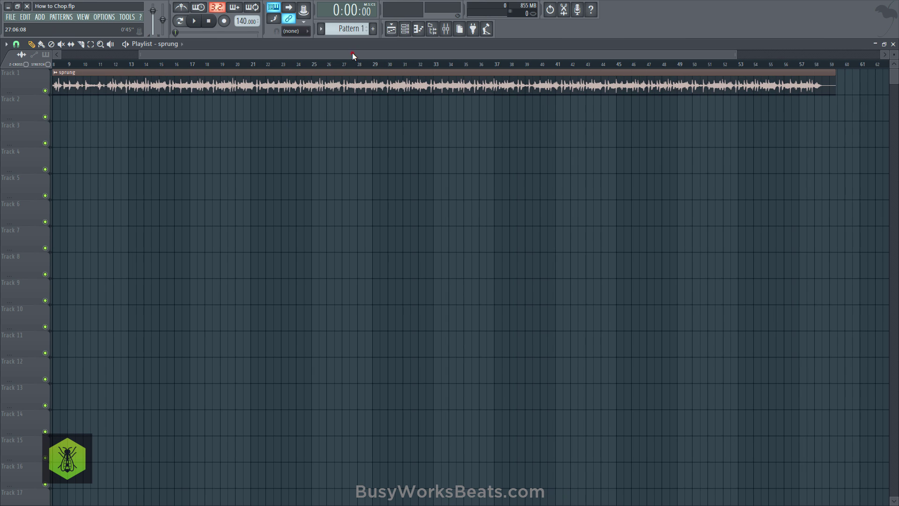
{"action": "left_click_drag", "start_coordinate": [353, 53], "coordinate": [249, 68]}
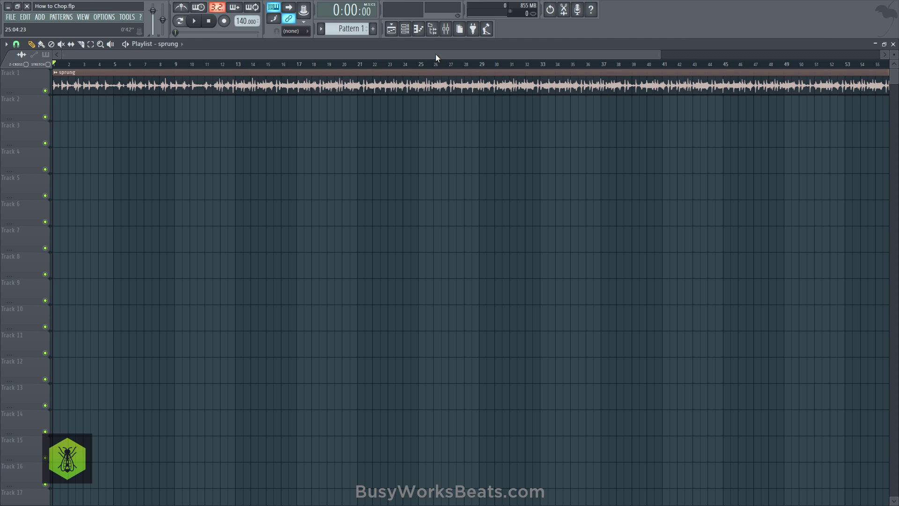
Step: Open the channel rack and set its channel display filter to All
{"action": "left_click", "coordinate": [405, 31]}
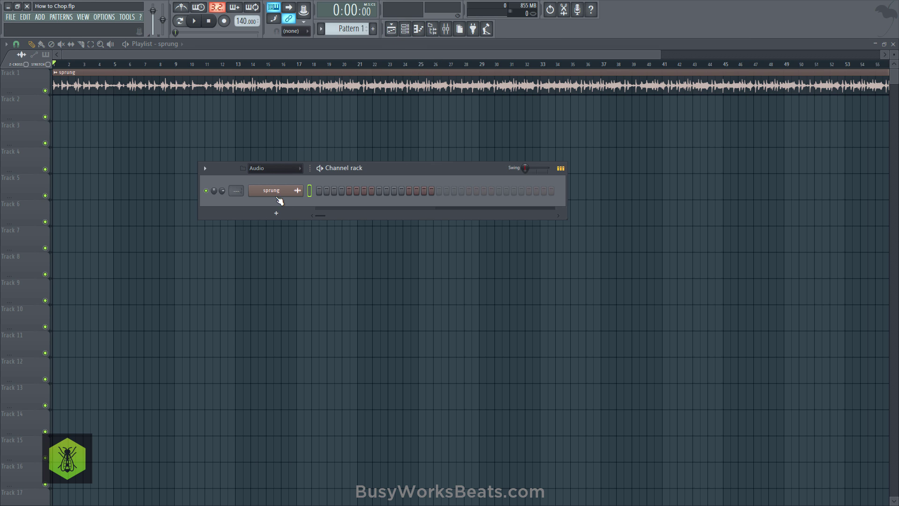
{"action": "left_click", "coordinate": [271, 169]}
{"action": "left_click", "coordinate": [268, 179]}
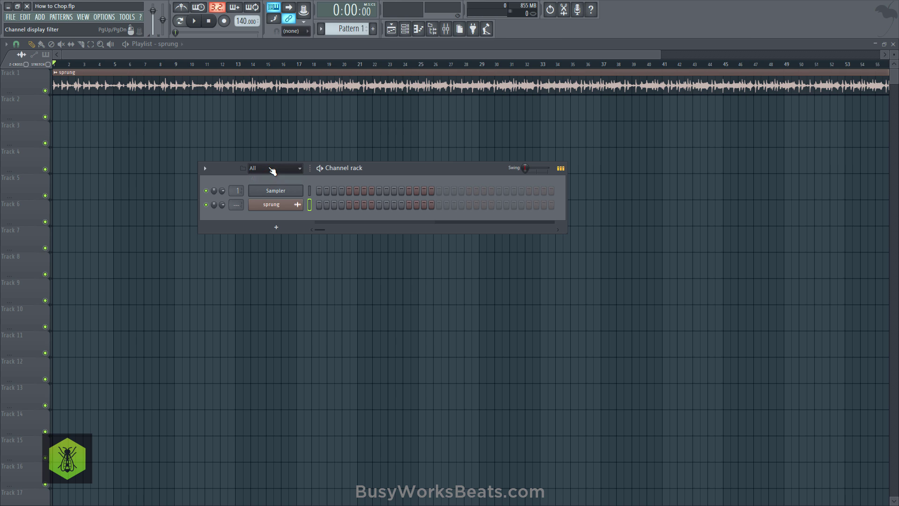
{"action": "left_click", "coordinate": [272, 171]}
{"action": "left_click", "coordinate": [274, 182]}
{"action": "left_click", "coordinate": [278, 174]}
{"action": "left_click", "coordinate": [275, 190]}
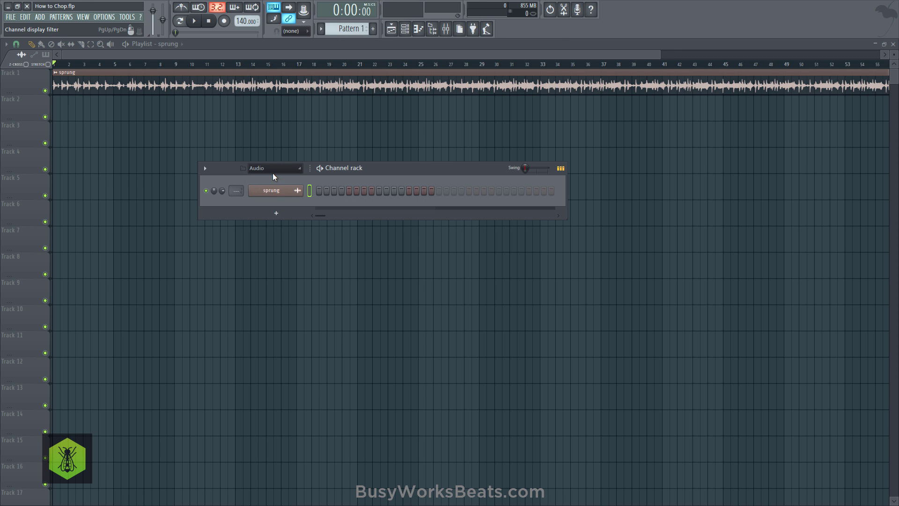
{"action": "left_click", "coordinate": [273, 173]}
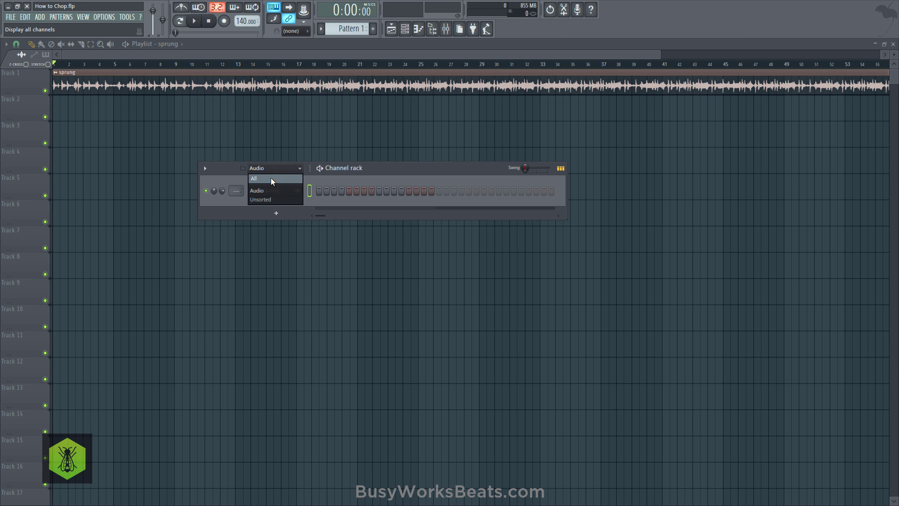
{"action": "left_click", "coordinate": [272, 180]}
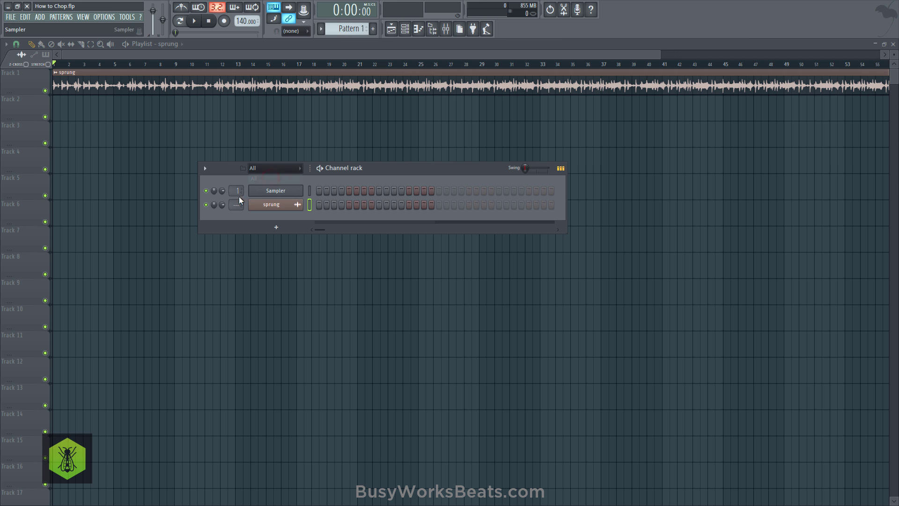
{"action": "left_click", "coordinate": [269, 168]}
{"action": "left_click", "coordinate": [268, 177]}
Step: Open the sprung audio channel's settings and open its sample for editing in Edison
{"action": "left_click", "coordinate": [265, 206]}
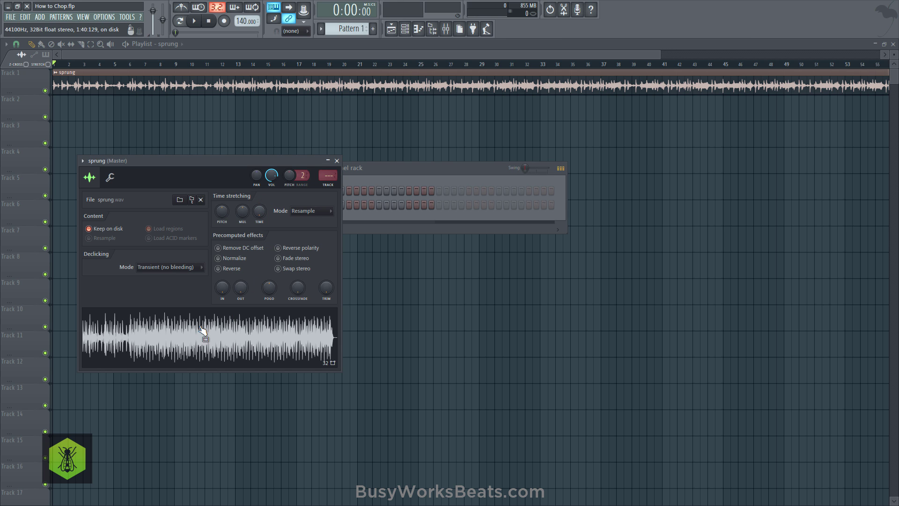
{"action": "right_click", "coordinate": [170, 335]}
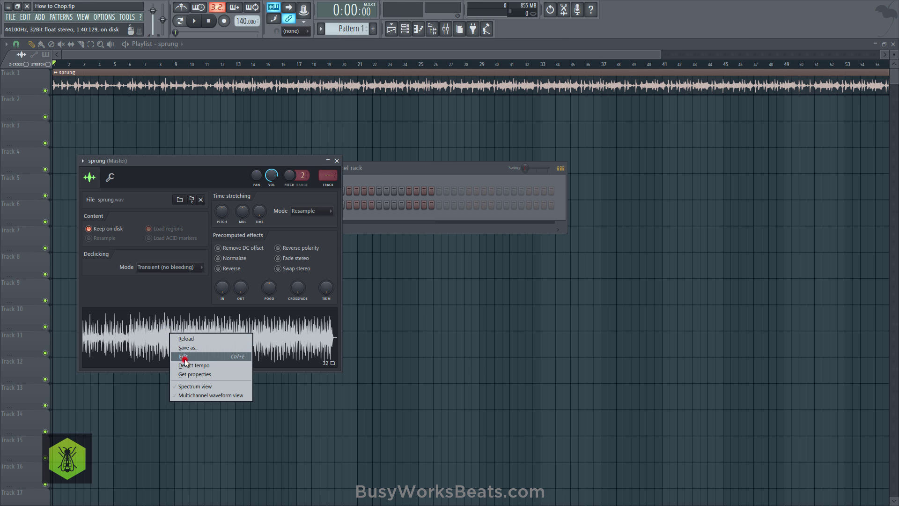
{"action": "left_click", "coordinate": [185, 357]}
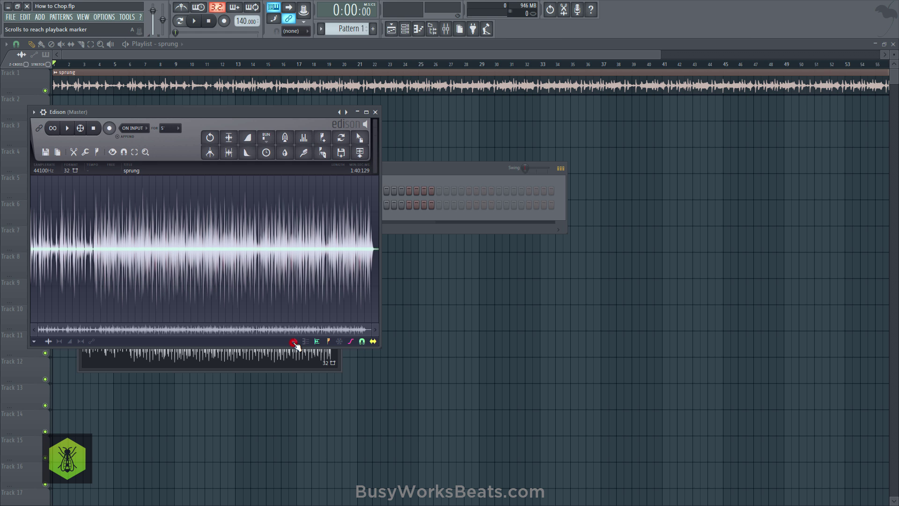
Step: Examine the sprung waveform across the track in Edison, trying brief playback and automatic scrolling to the playback marker
{"action": "scroll", "coordinate": [207, 257], "scroll_direction": "up", "scroll_amount": 5}
{"action": "scroll", "coordinate": [238, 271], "scroll_direction": "down", "scroll_amount": 5}
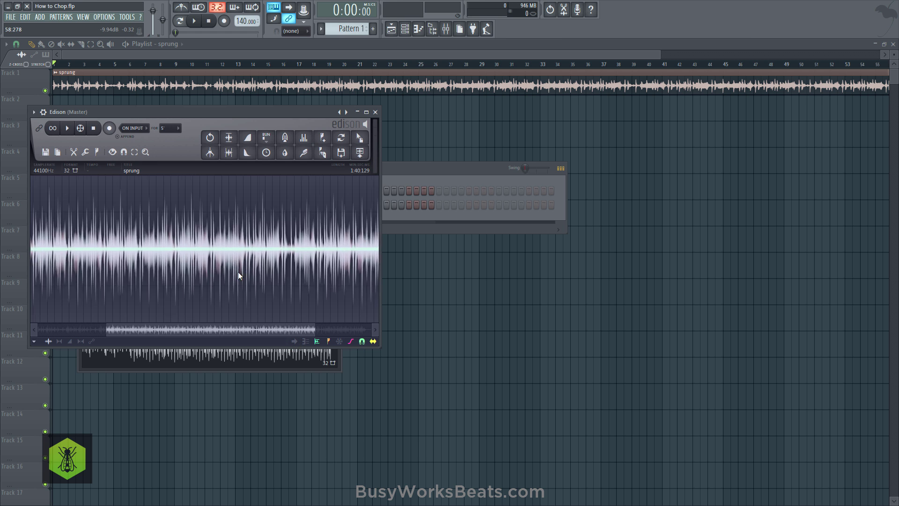
{"action": "scroll", "coordinate": [280, 285], "scroll_direction": "up", "scroll_amount": 5}
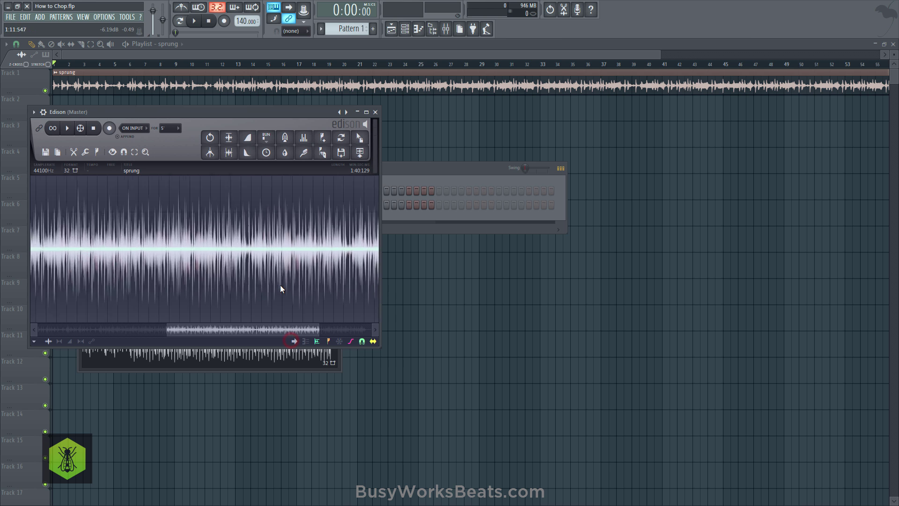
{"action": "key", "text": "space"}
{"action": "key", "text": "space"}
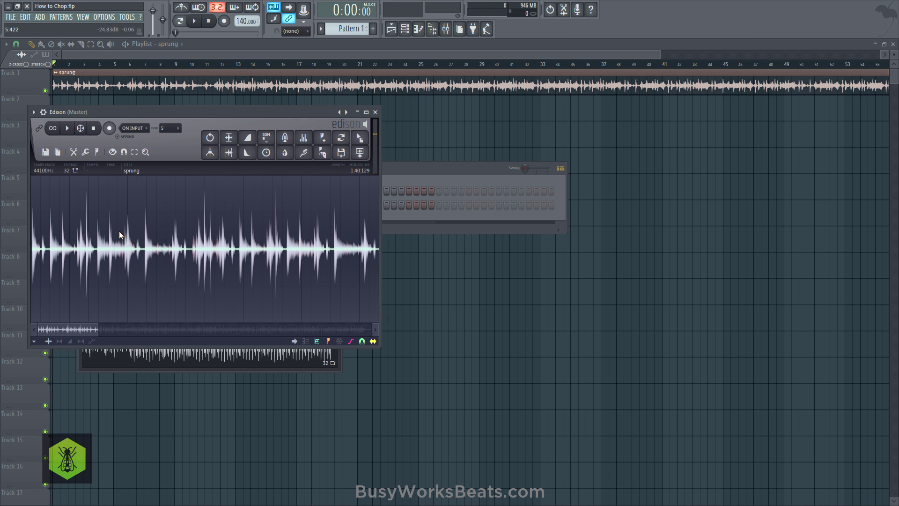
{"action": "scroll", "coordinate": [119, 231], "scroll_direction": "down", "scroll_amount": 2}
{"action": "left_click", "coordinate": [294, 341]}
{"action": "scroll", "coordinate": [280, 299], "scroll_direction": "down", "scroll_amount": 4}
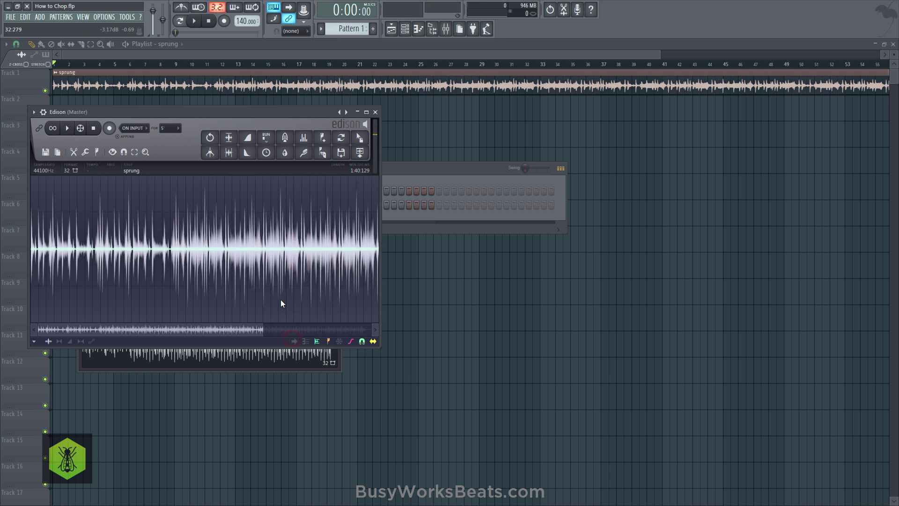
{"action": "scroll", "coordinate": [280, 299], "scroll_direction": "up", "scroll_amount": 6}
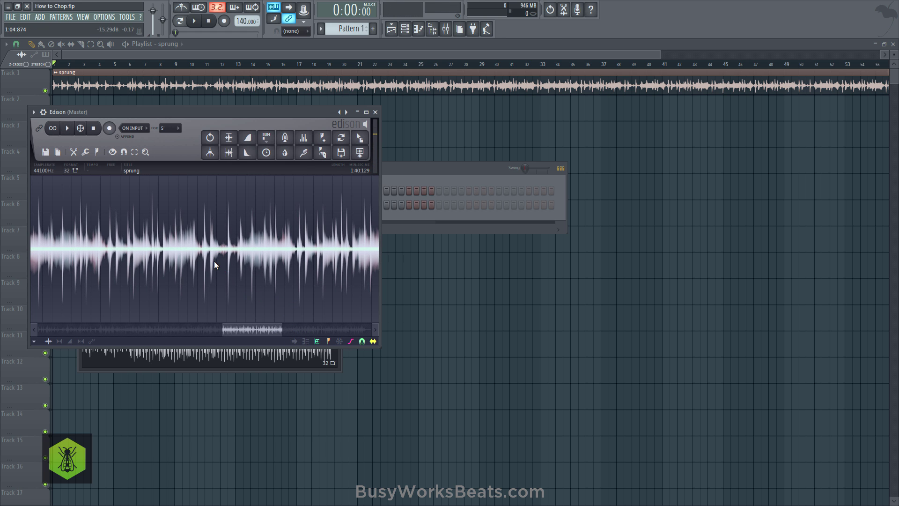
{"action": "scroll", "coordinate": [215, 253], "scroll_direction": "down", "scroll_amount": 5}
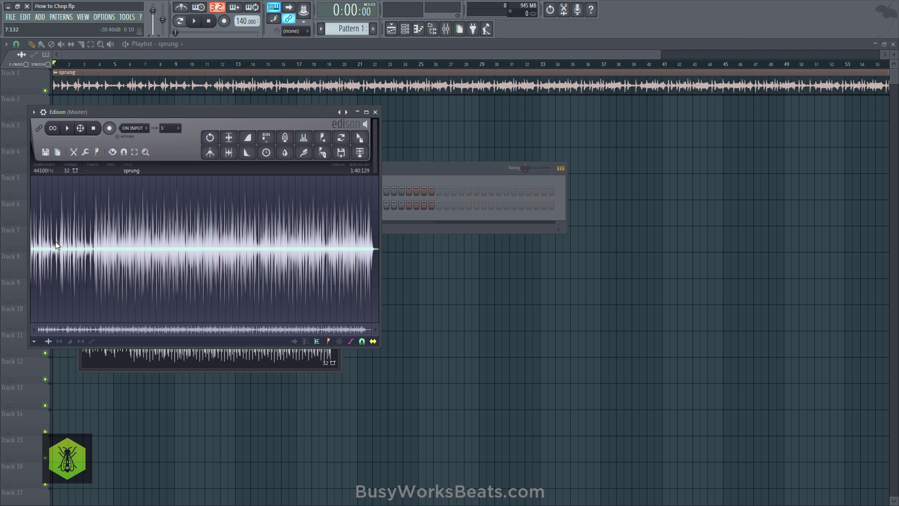
Step: Inspect the sparse opening section of the sprung waveform up close, down to the individual hits around 13 seconds
{"action": "scroll", "coordinate": [55, 240], "scroll_direction": "up", "scroll_amount": 5}
{"action": "scroll", "coordinate": [68, 254], "scroll_direction": "up", "scroll_amount": 2}
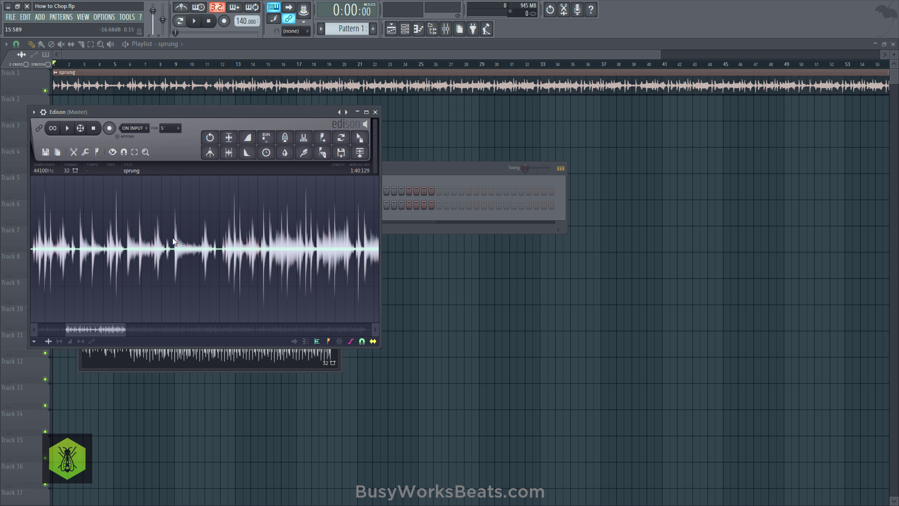
{"action": "scroll", "coordinate": [172, 238], "scroll_direction": "down", "scroll_amount": 5}
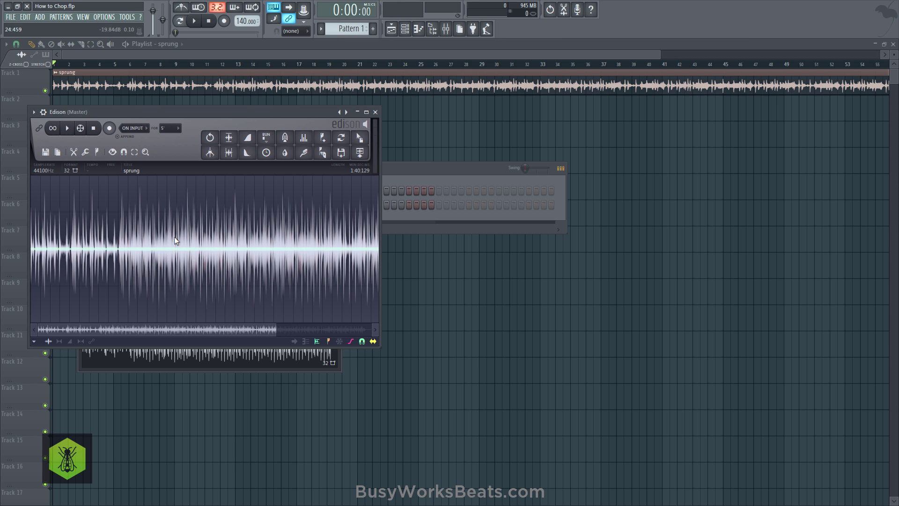
{"action": "scroll", "coordinate": [212, 229], "scroll_direction": "down", "scroll_amount": 3}
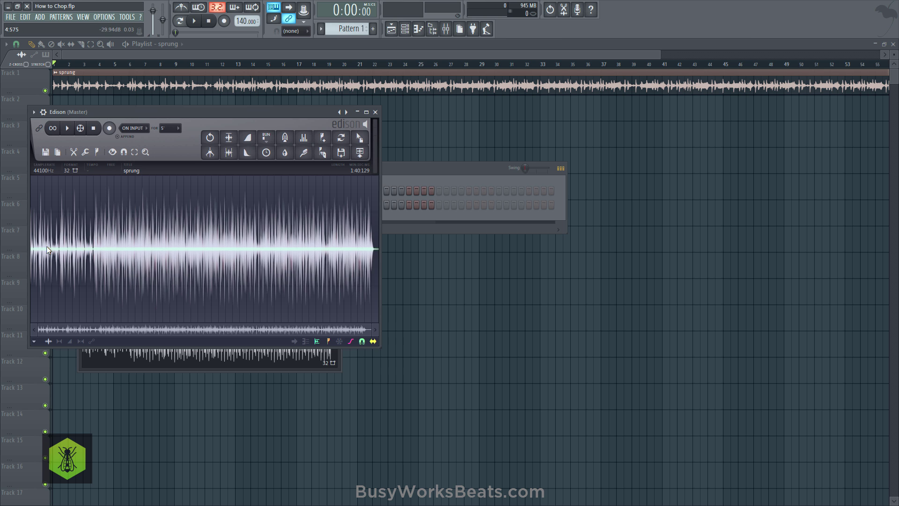
{"action": "scroll", "coordinate": [38, 247], "scroll_direction": "up", "scroll_amount": 5}
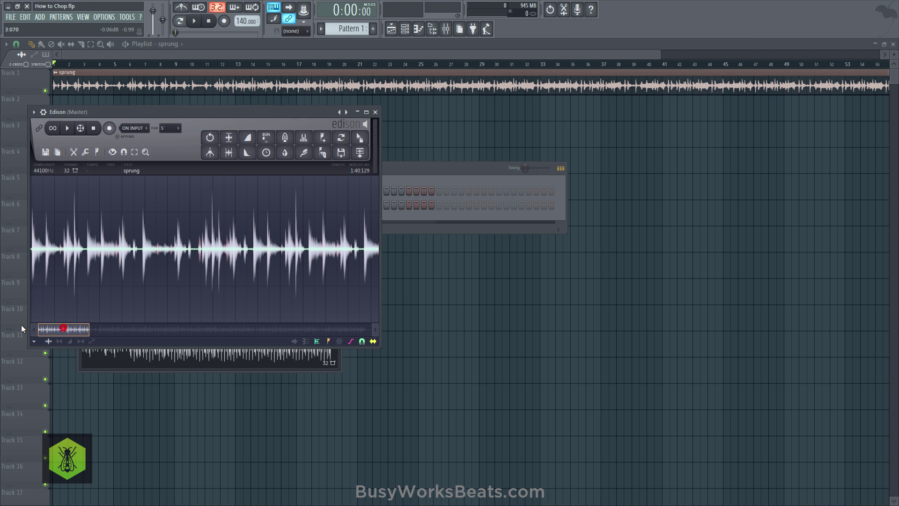
{"action": "scroll", "coordinate": [161, 247], "scroll_direction": "down", "scroll_amount": 5}
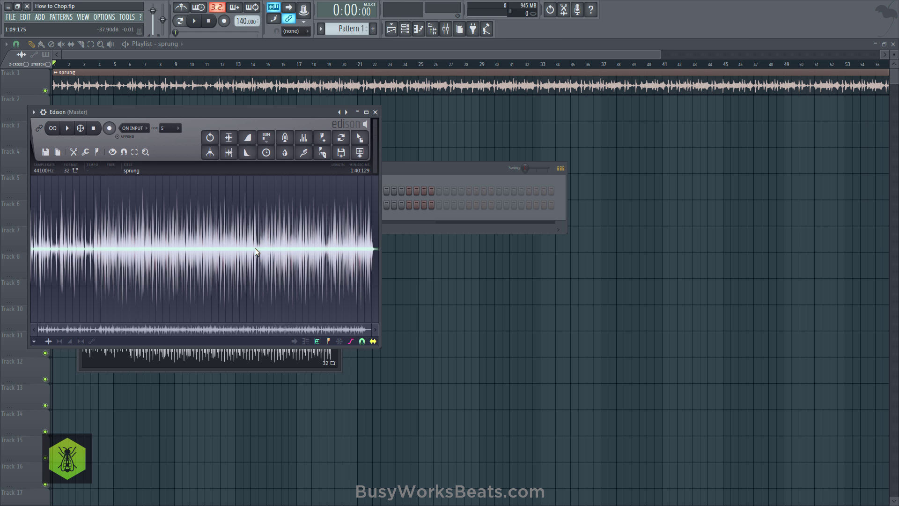
{"action": "scroll", "coordinate": [254, 243], "scroll_direction": "up", "scroll_amount": 5}
{"action": "scroll", "coordinate": [262, 241], "scroll_direction": "down", "scroll_amount": 5}
{"action": "scroll", "coordinate": [75, 237], "scroll_direction": "up", "scroll_amount": 5}
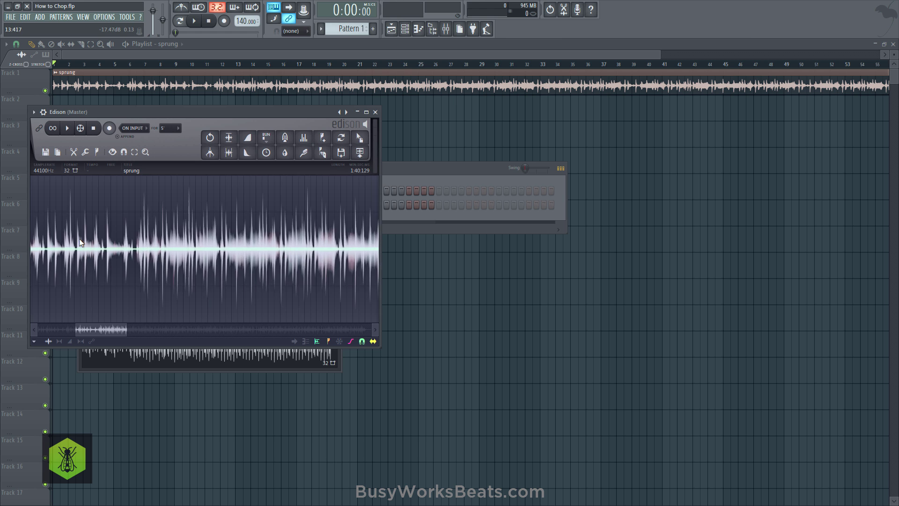
{"action": "scroll", "coordinate": [77, 238], "scroll_direction": "up", "scroll_amount": 2}
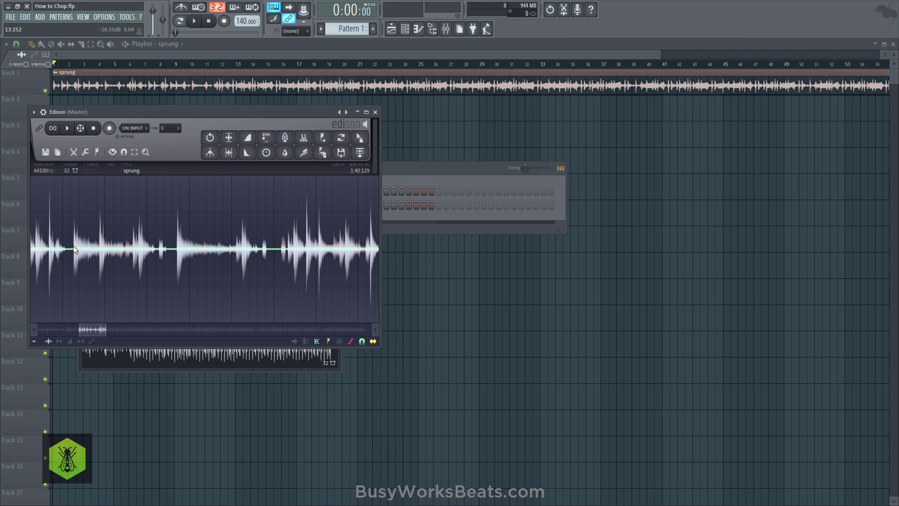
Step: Turn on the metronome and audition its beat with playback switched to pattern mode
{"action": "left_click", "coordinate": [414, 168]}
{"action": "left_click", "coordinate": [182, 8]}
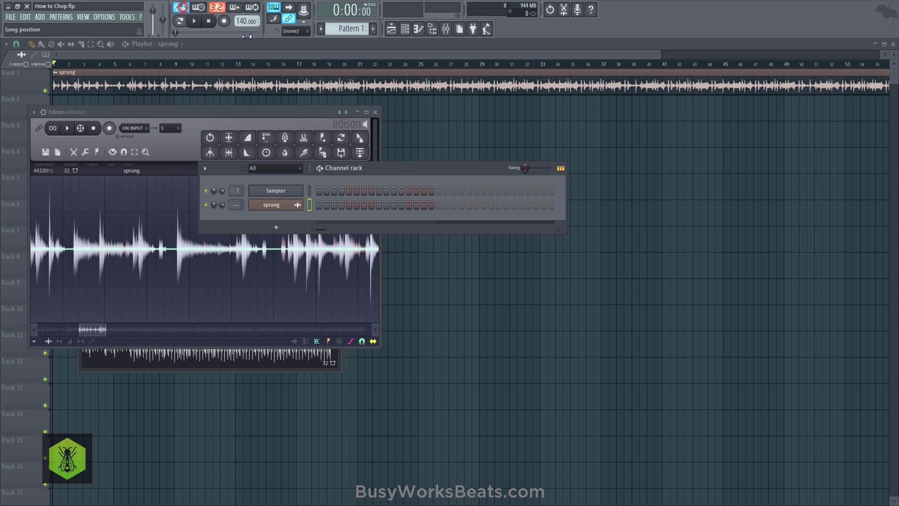
{"action": "left_click", "coordinate": [179, 20]}
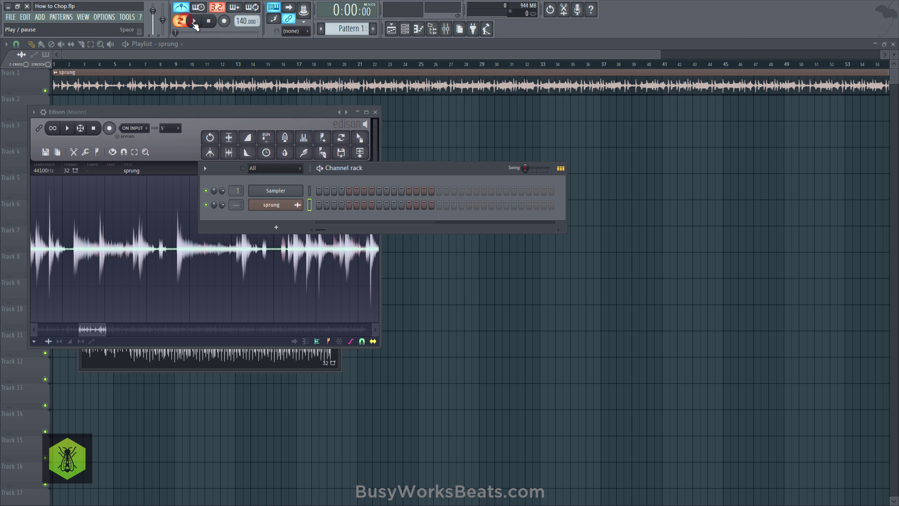
{"action": "left_click", "coordinate": [194, 22]}
{"action": "left_click", "coordinate": [194, 21]}
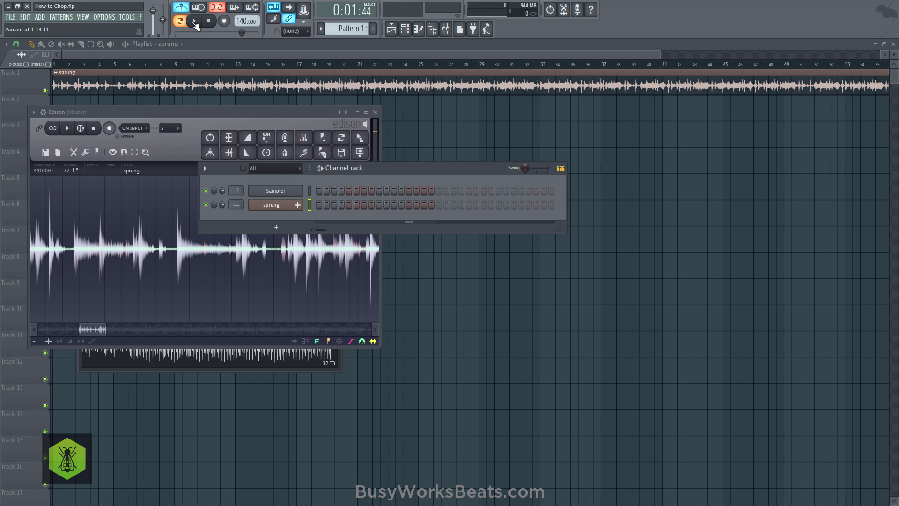
{"action": "left_click", "coordinate": [195, 23]}
{"action": "left_click", "coordinate": [195, 22]}
Step: Select the passage from 13.265 to 15.714 seconds in the Edison waveform, starting exactly on a hit, and play it
{"action": "left_click", "coordinate": [184, 109]}
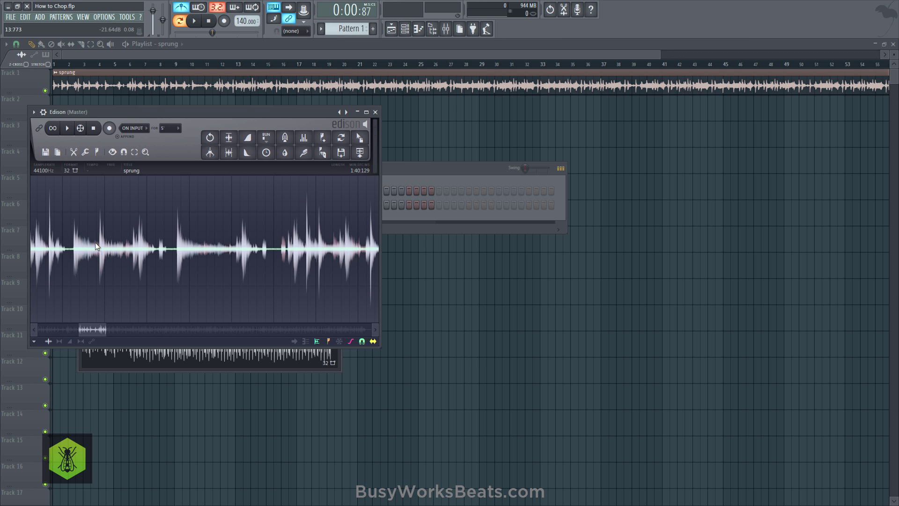
{"action": "scroll", "coordinate": [81, 232], "scroll_direction": "up", "scroll_amount": 3}
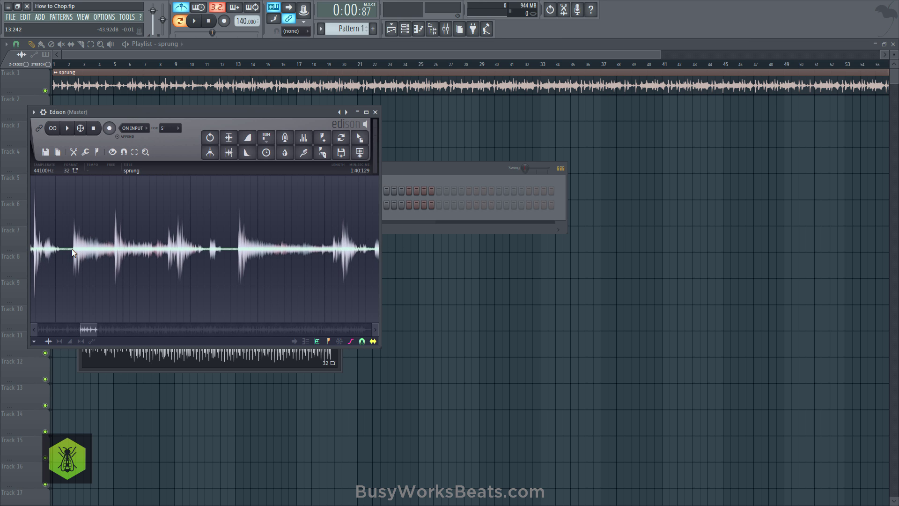
{"action": "left_click_drag", "start_coordinate": [73, 250], "coordinate": [94, 252]}
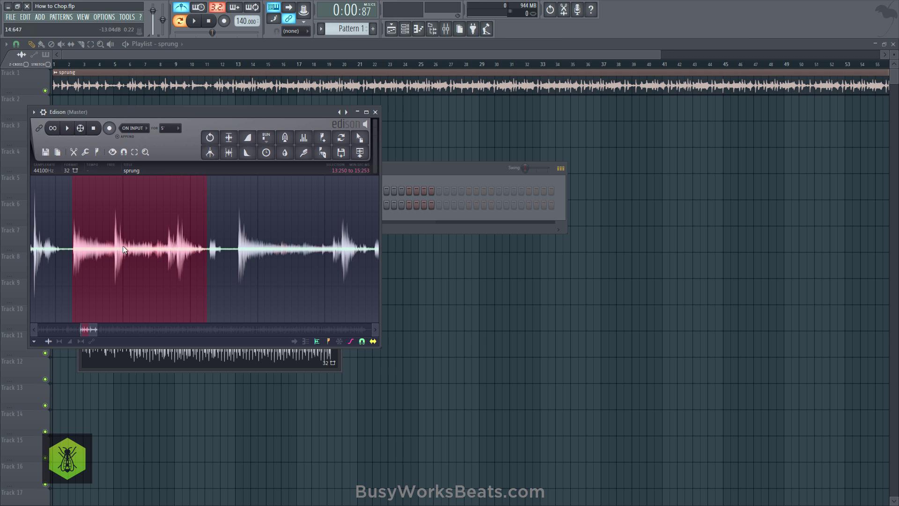
{"action": "scroll", "coordinate": [72, 247], "scroll_direction": "up", "scroll_amount": 6}
{"action": "left_click_drag", "start_coordinate": [75, 249], "coordinate": [76, 251]}
{"action": "scroll", "coordinate": [76, 250], "scroll_direction": "down", "scroll_amount": 1}
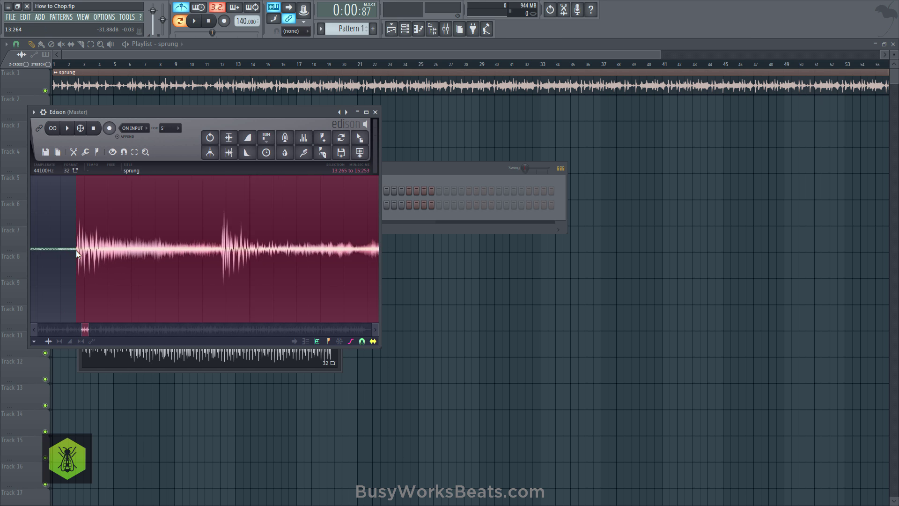
{"action": "scroll", "coordinate": [76, 250], "scroll_direction": "down", "scroll_amount": 4}
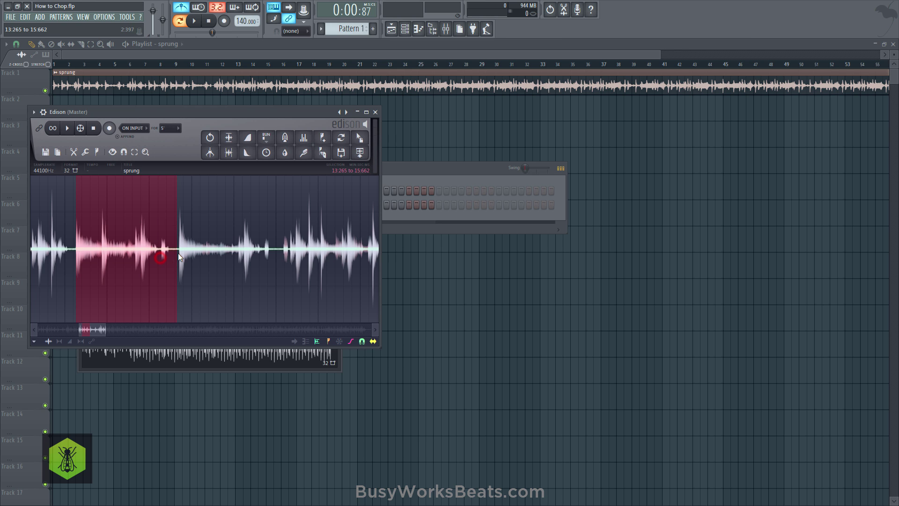
{"action": "key", "text": "space"}
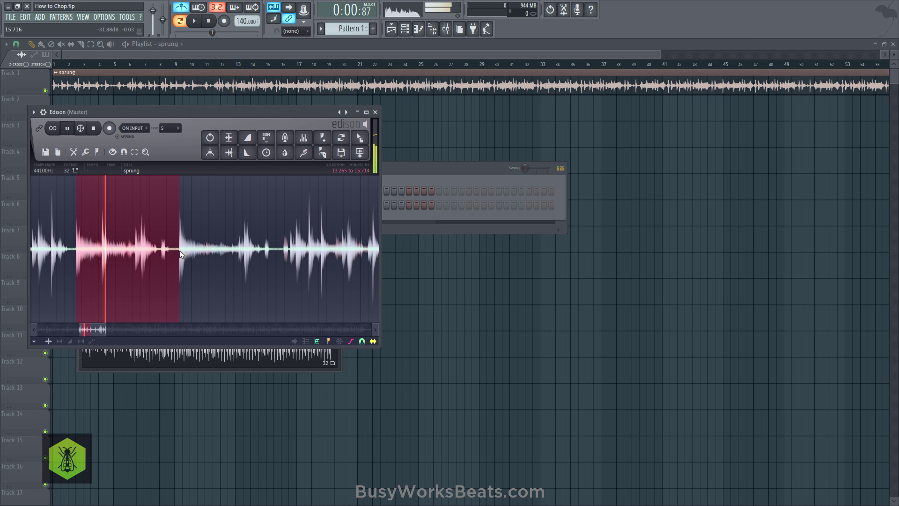
{"action": "key", "text": "space"}
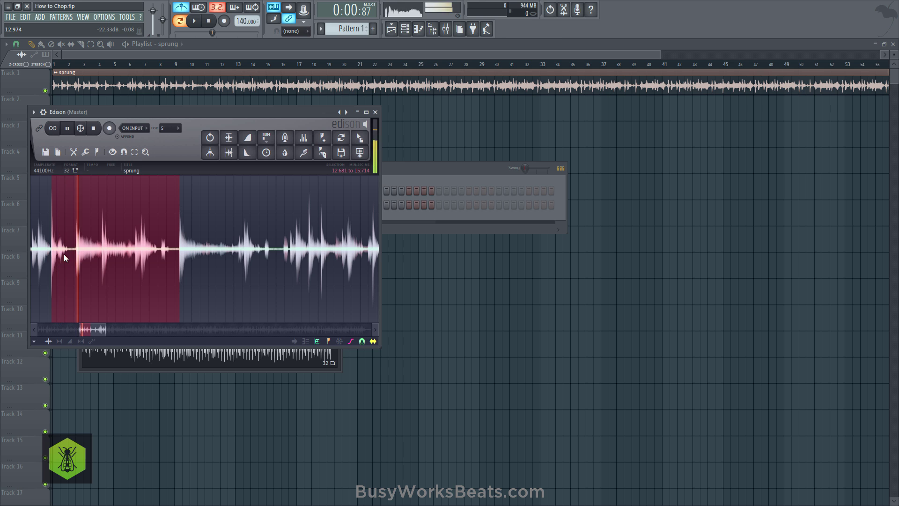
Step: Extend the start of the waveform selection back to the hit at 10.819 seconds
{"action": "scroll", "coordinate": [56, 256], "scroll_direction": "down", "scroll_amount": 3}
{"action": "mouse_move", "coordinate": [43, 260]}
{"action": "left_mouse_down"}
{"action": "mouse_move", "coordinate": [21, 252]}
{"action": "mouse_move", "coordinate": [52, 249]}
{"action": "left_mouse_up"}
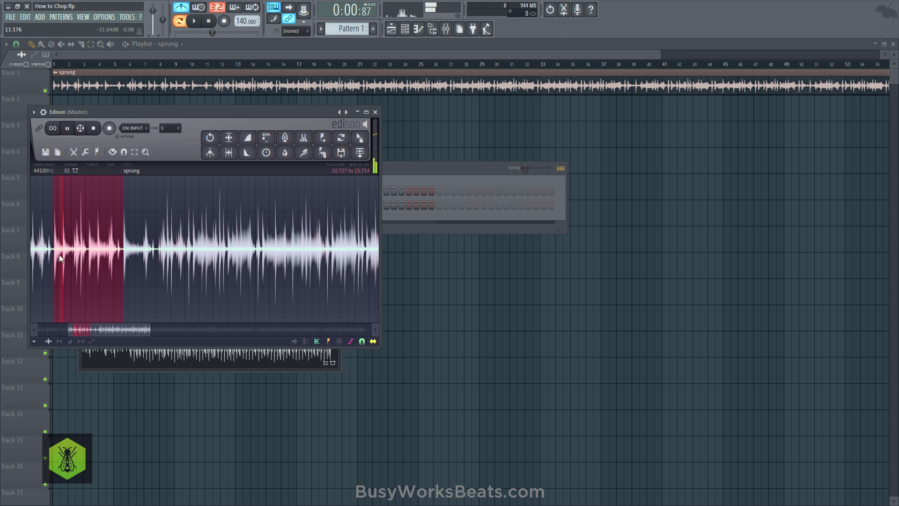
{"action": "scroll", "coordinate": [54, 250], "scroll_direction": "up", "scroll_amount": 3}
{"action": "scroll", "coordinate": [54, 250], "scroll_direction": "up", "scroll_amount": 2}
{"action": "left_click_drag", "start_coordinate": [51, 252], "coordinate": [57, 254]}
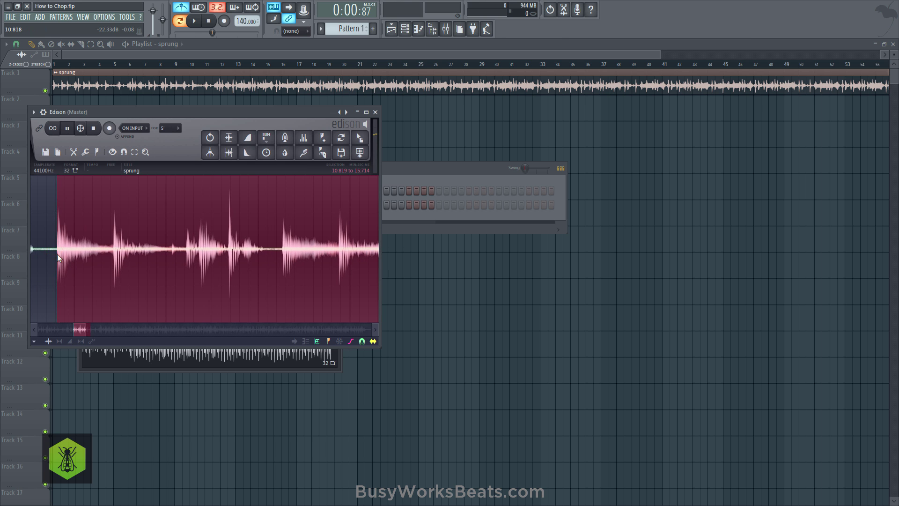
Step: Extend the start of the waveform selection back to the hit at 9.893 seconds, check its edge, and play it
{"action": "key", "text": "space"}
{"action": "scroll", "coordinate": [57, 253], "scroll_direction": "down", "scroll_amount": 4}
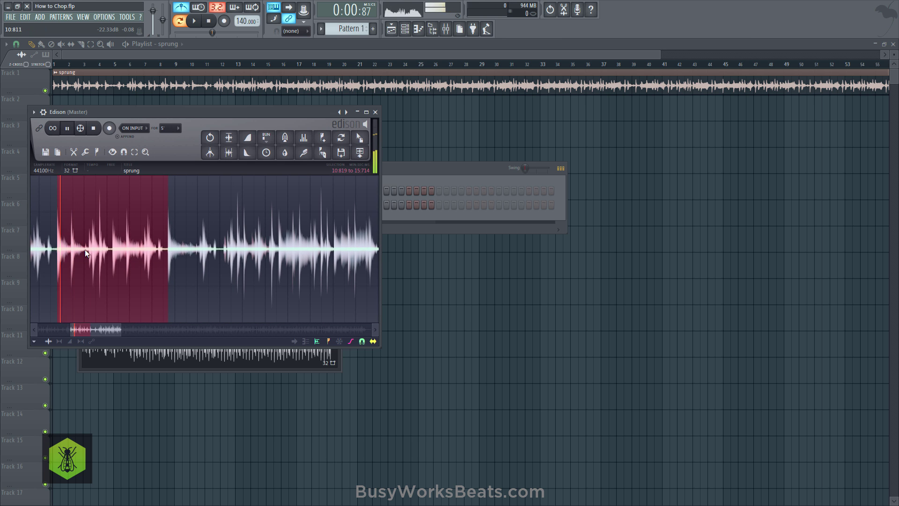
{"action": "mouse_move", "coordinate": [60, 252]}
{"action": "left_mouse_down"}
{"action": "mouse_move", "coordinate": [26, 253]}
{"action": "mouse_move", "coordinate": [54, 254]}
{"action": "left_mouse_up"}
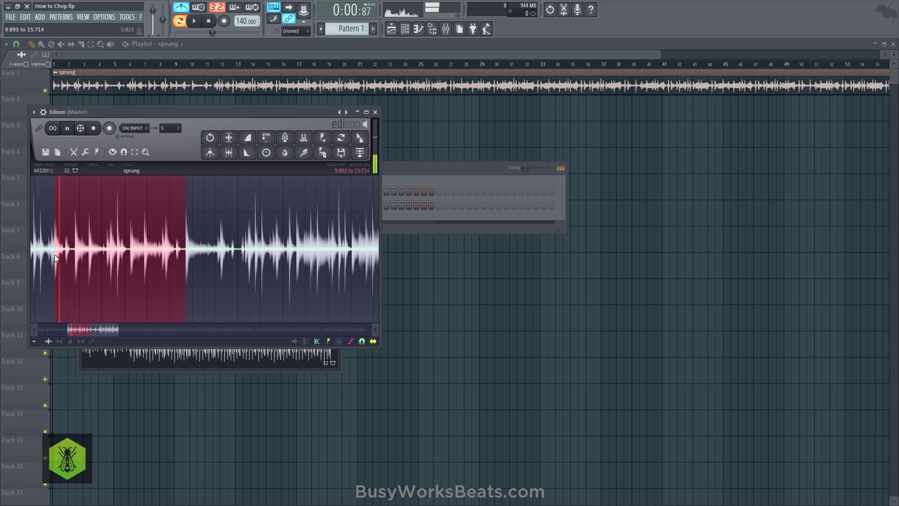
{"action": "scroll", "coordinate": [54, 254], "scroll_direction": "up", "scroll_amount": 2}
{"action": "scroll", "coordinate": [54, 255], "scroll_direction": "up", "scroll_amount": 1}
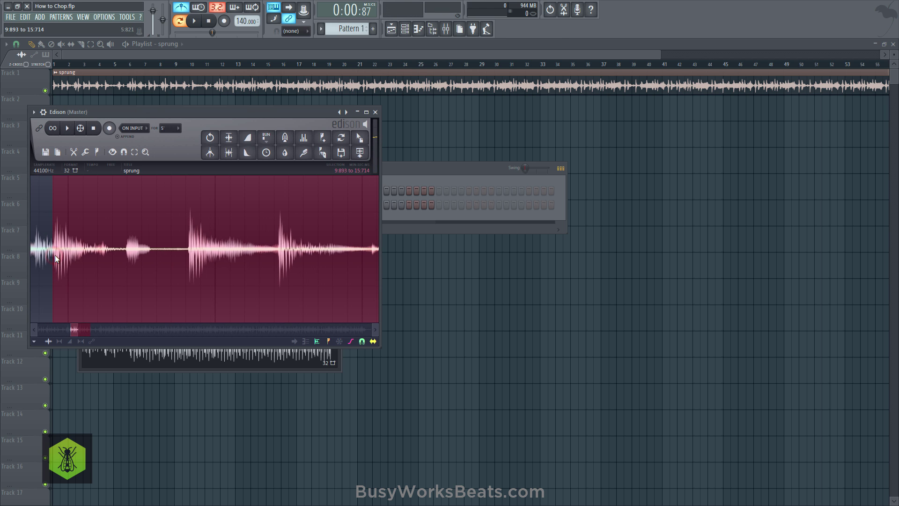
{"action": "scroll", "coordinate": [55, 255], "scroll_direction": "down", "scroll_amount": 2}
{"action": "key", "text": "space"}
{"action": "scroll", "coordinate": [55, 255], "scroll_direction": "down", "scroll_amount": 1}
{"action": "key", "text": "space"}
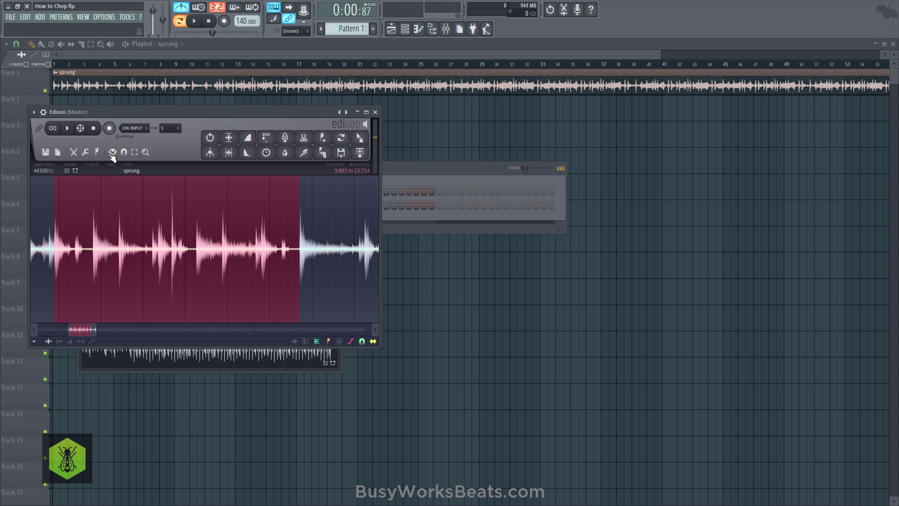
Step: Set Edison's snapping mode to Snap to zero-crossing
{"action": "left_click", "coordinate": [125, 153]}
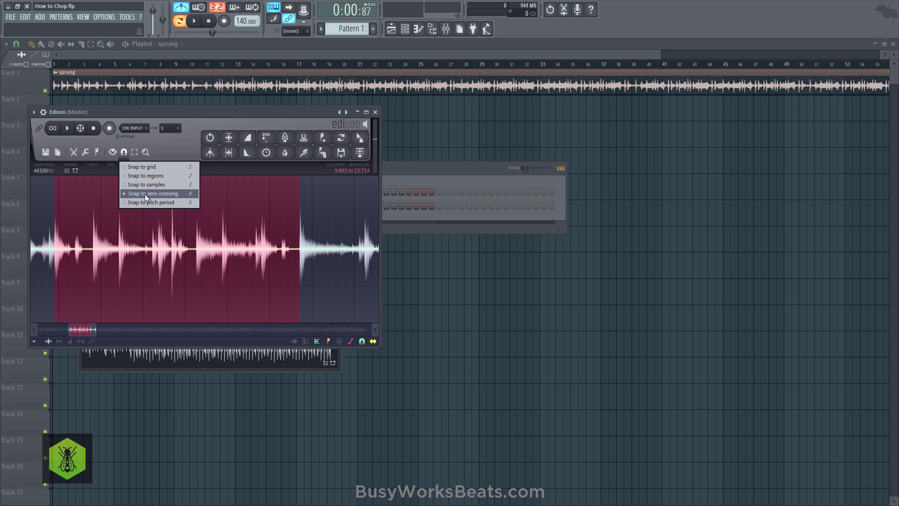
{"action": "left_click", "coordinate": [145, 194]}
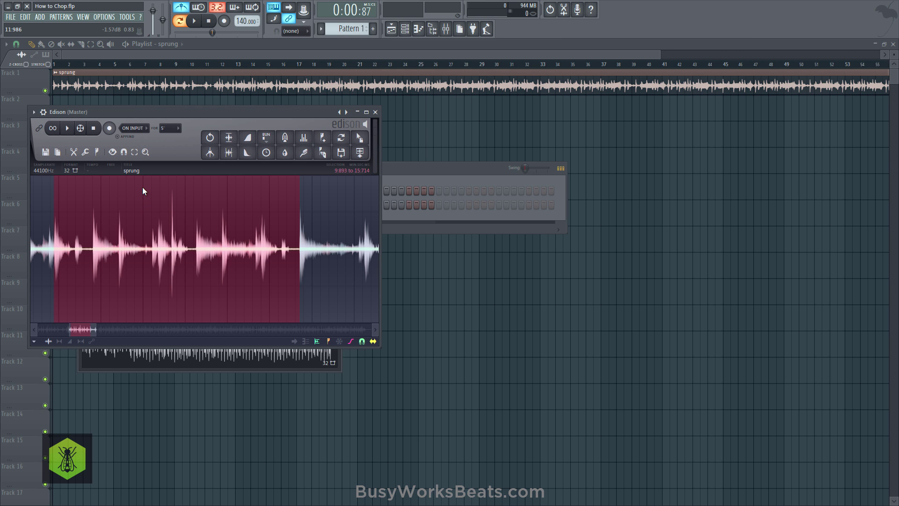
{"action": "left_click", "coordinate": [135, 155]}
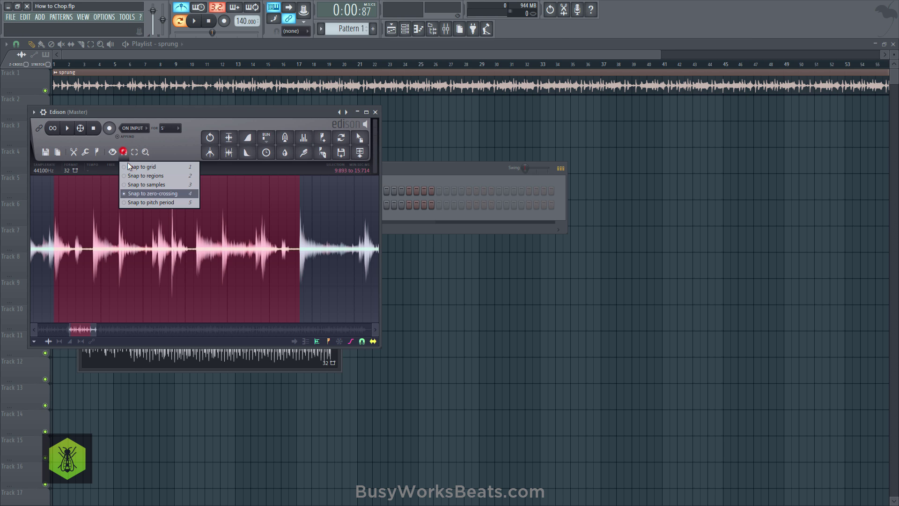
{"action": "left_click", "coordinate": [142, 192]}
Step: Examine the end of the selection at 15.714 seconds down to the individual samples, and play the selection
{"action": "scroll", "coordinate": [309, 255], "scroll_direction": "up", "scroll_amount": 12}
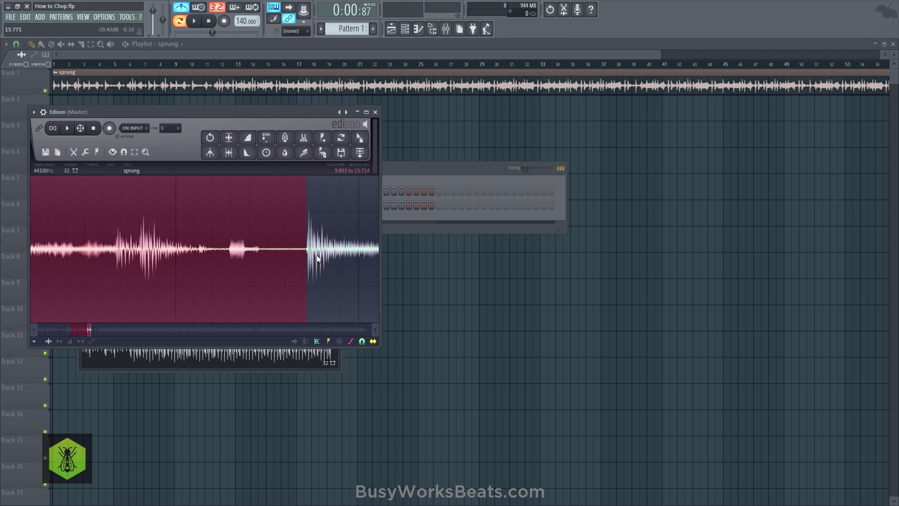
{"action": "scroll", "coordinate": [250, 262], "scroll_direction": "up", "scroll_amount": 10}
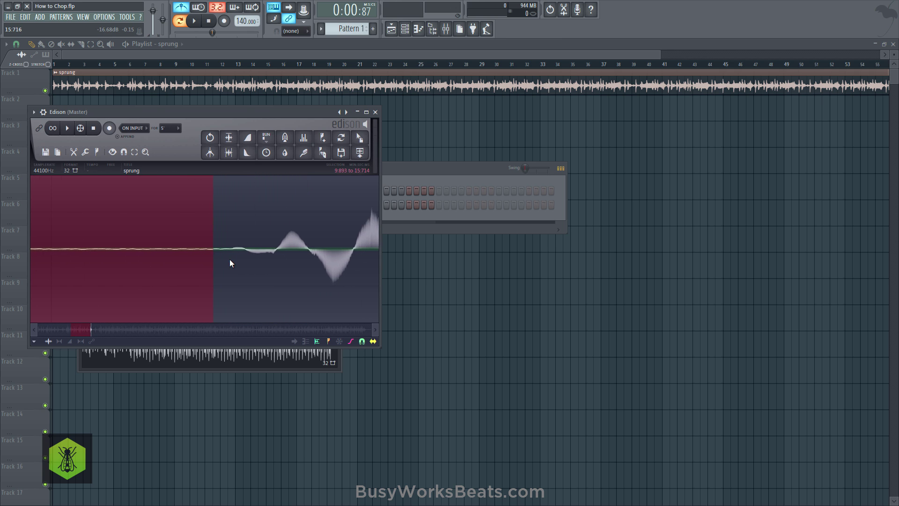
{"action": "scroll", "coordinate": [164, 256], "scroll_direction": "up", "scroll_amount": 2}
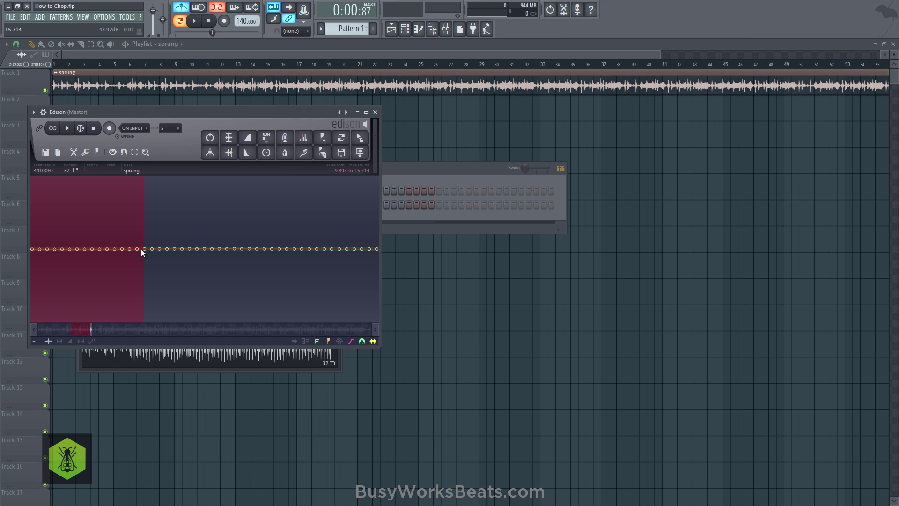
{"action": "scroll", "coordinate": [142, 249], "scroll_direction": "down", "scroll_amount": 6}
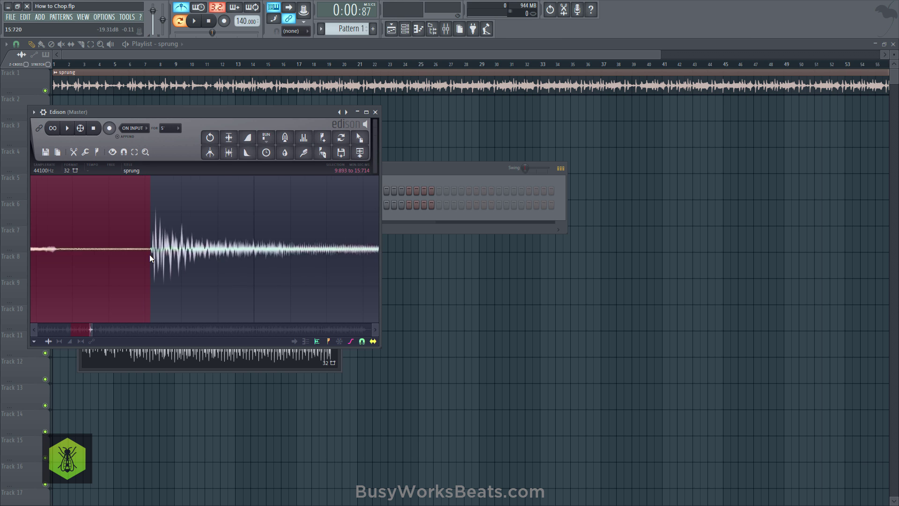
{"action": "scroll", "coordinate": [140, 258], "scroll_direction": "down", "scroll_amount": 6}
{"action": "left_click", "coordinate": [67, 128]}
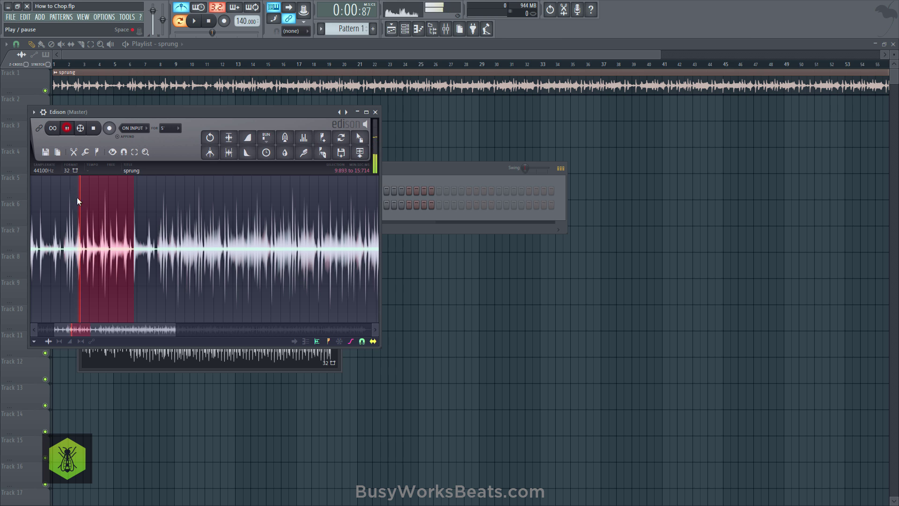
Step: Shorten the waveform selection so it ends at 14.742 seconds, just before the hit, and play it
{"action": "scroll", "coordinate": [83, 233], "scroll_direction": "up", "scroll_amount": 5}
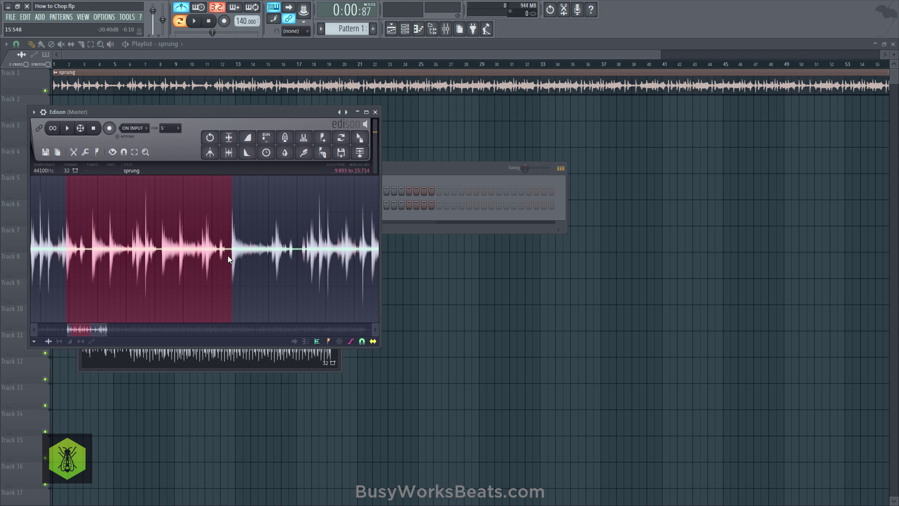
{"action": "left_click_drag", "start_coordinate": [209, 257], "coordinate": [205, 257]}
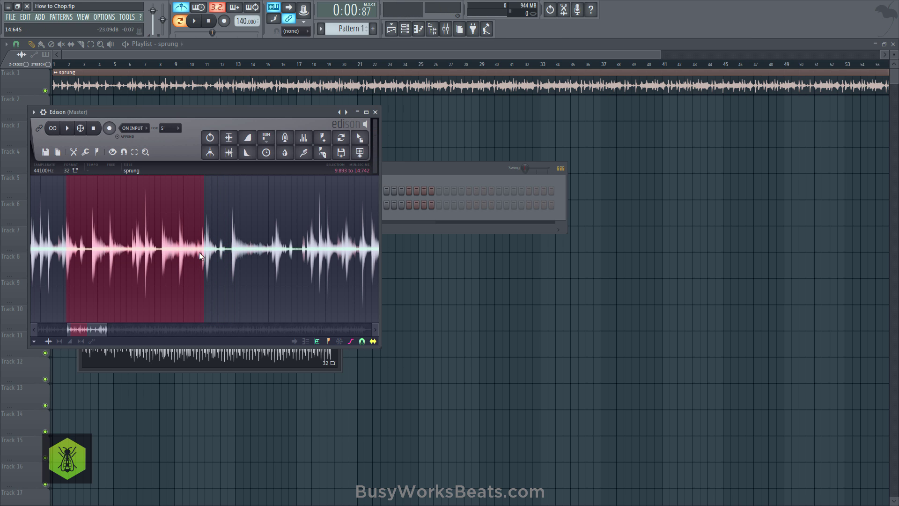
{"action": "key", "text": "space"}
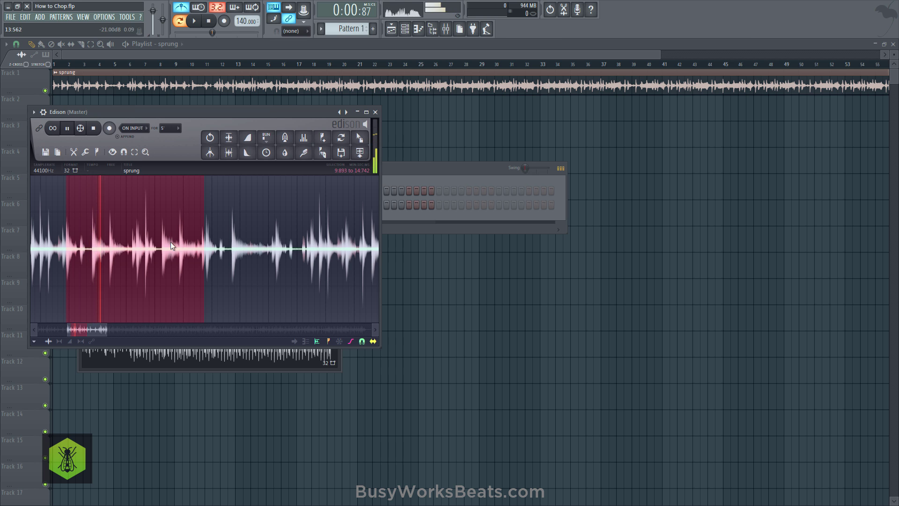
{"action": "scroll", "coordinate": [173, 234], "scroll_direction": "up", "scroll_amount": 2}
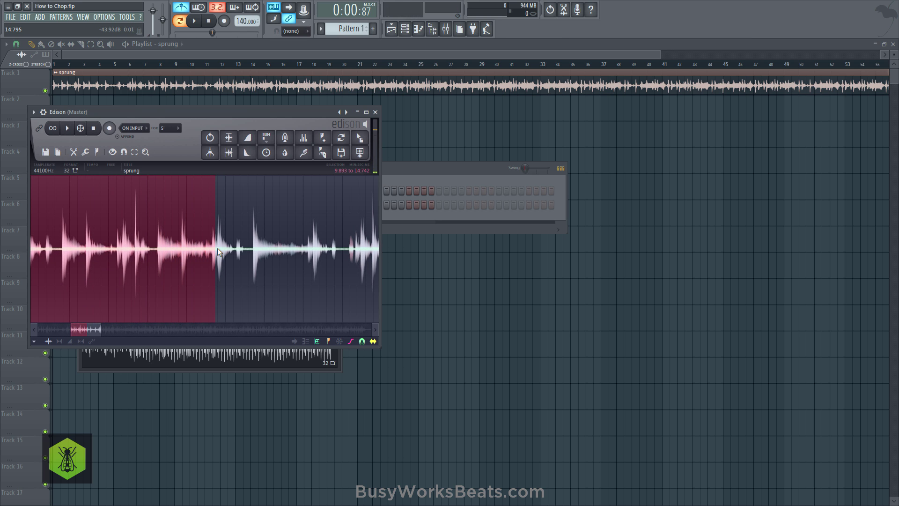
{"action": "scroll", "coordinate": [158, 223], "scroll_direction": "down", "scroll_amount": 1}
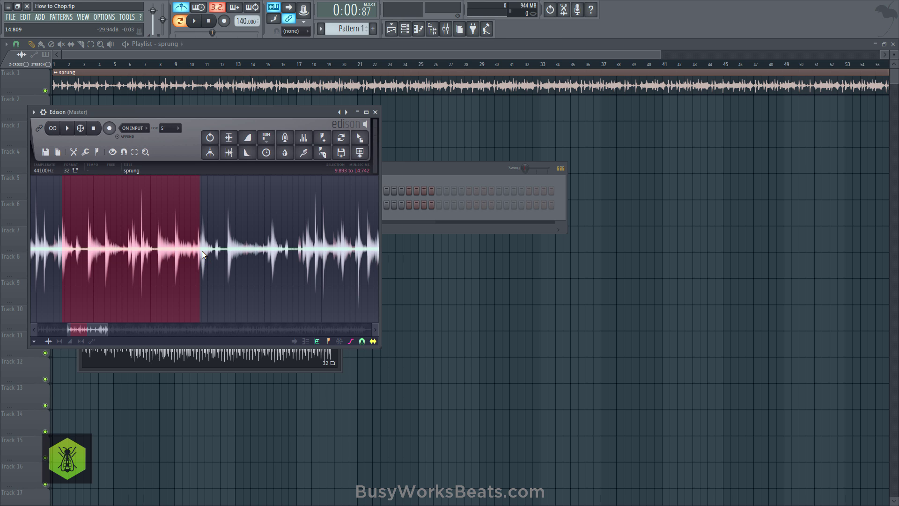
Step: Turn on loop playback in Edison and audition how the selection repeats
{"action": "left_click", "coordinate": [56, 130]}
{"action": "scroll", "coordinate": [188, 266], "scroll_direction": "up", "scroll_amount": 3}
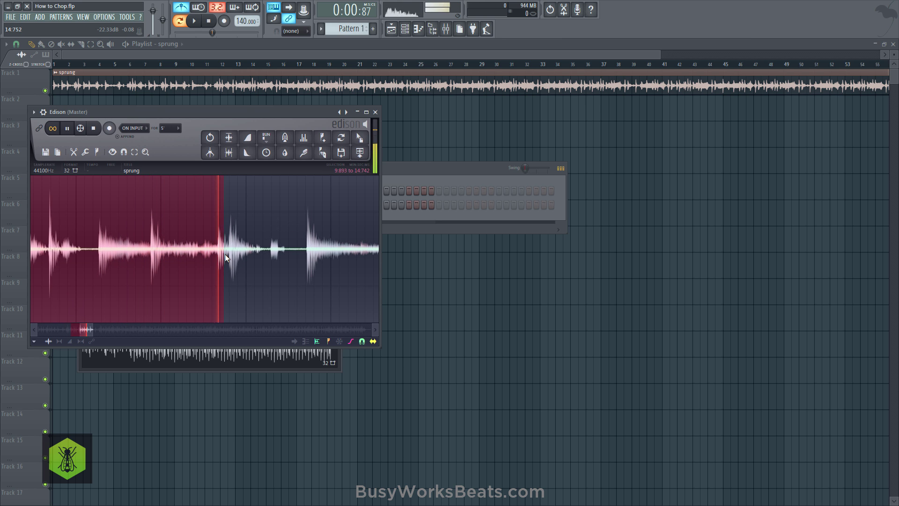
{"action": "key", "text": "space"}
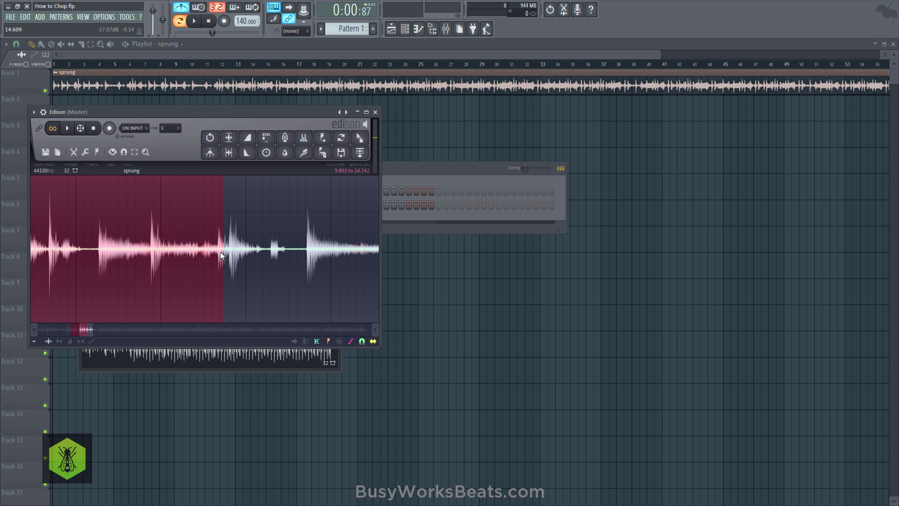
Step: Move the end of the selection to 14.809 seconds, inspect the cut around the hit up close, and audition the loop
{"action": "scroll", "coordinate": [220, 252], "scroll_direction": "up", "scroll_amount": 3}
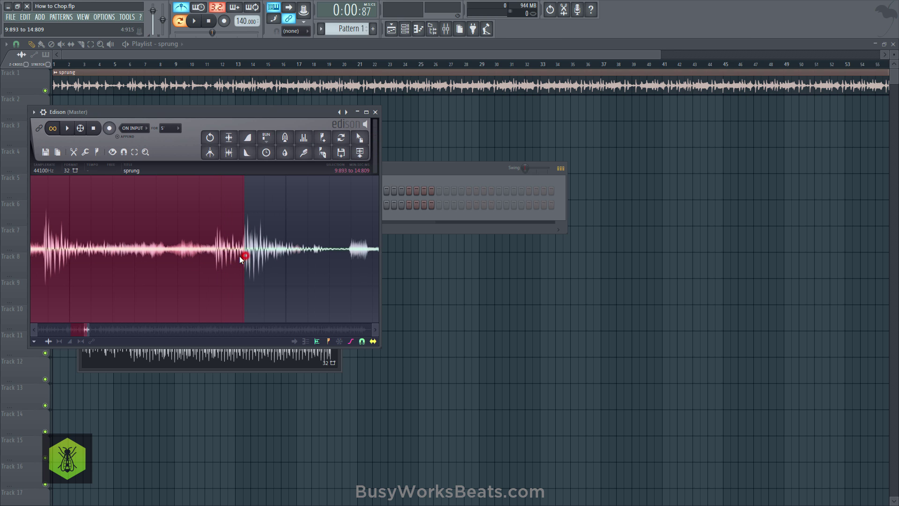
{"action": "scroll", "coordinate": [241, 253], "scroll_direction": "down", "scroll_amount": 2}
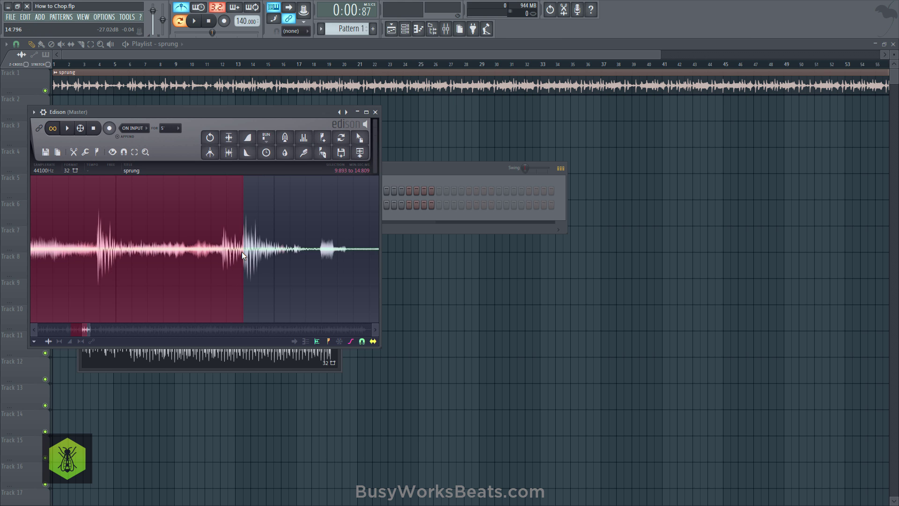
{"action": "scroll", "coordinate": [242, 242], "scroll_direction": "up", "scroll_amount": 5}
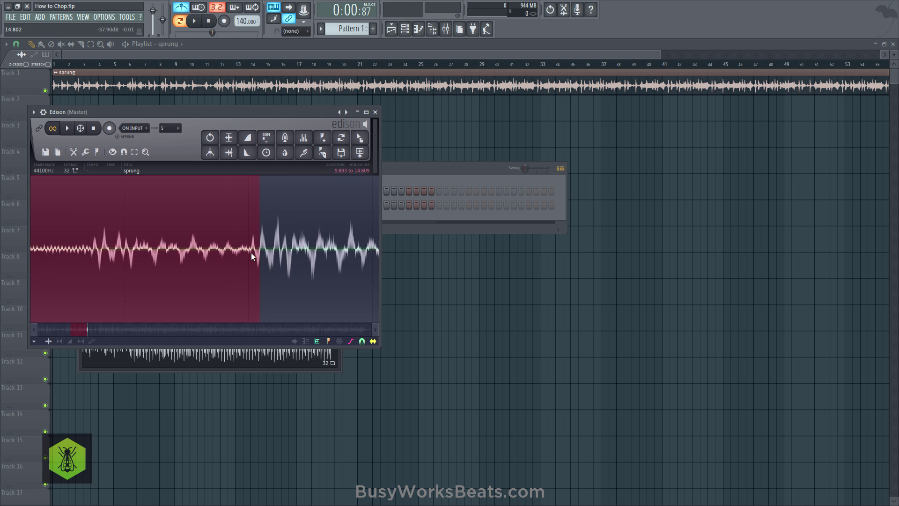
{"action": "scroll", "coordinate": [256, 247], "scroll_direction": "down", "scroll_amount": 4}
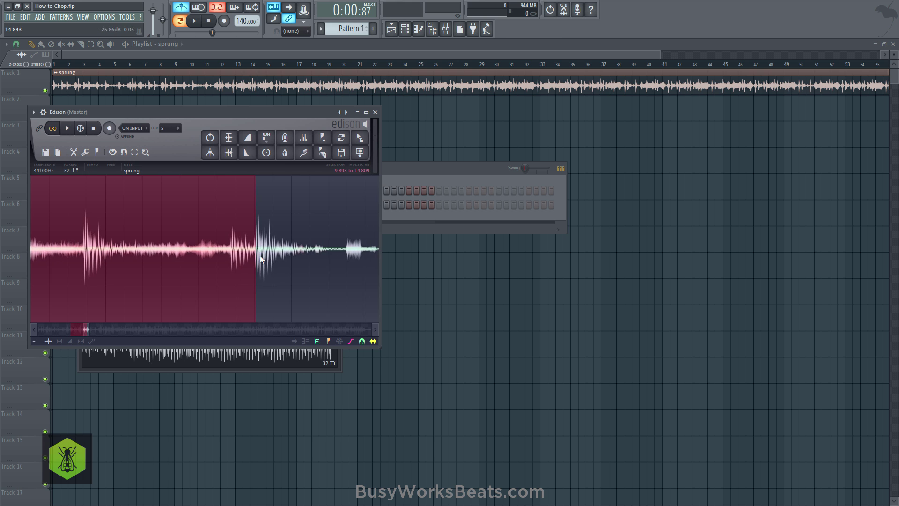
{"action": "scroll", "coordinate": [254, 249], "scroll_direction": "up", "scroll_amount": 6}
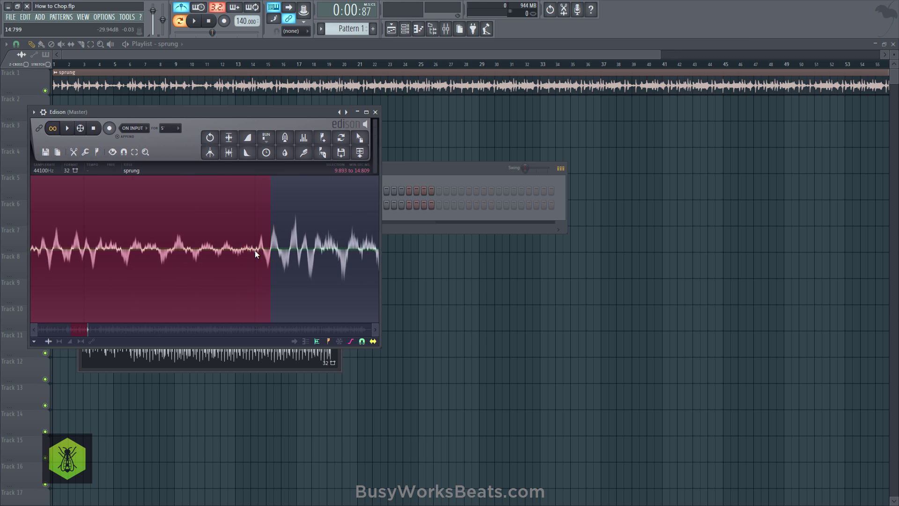
{"action": "scroll", "coordinate": [265, 255], "scroll_direction": "down", "scroll_amount": 5}
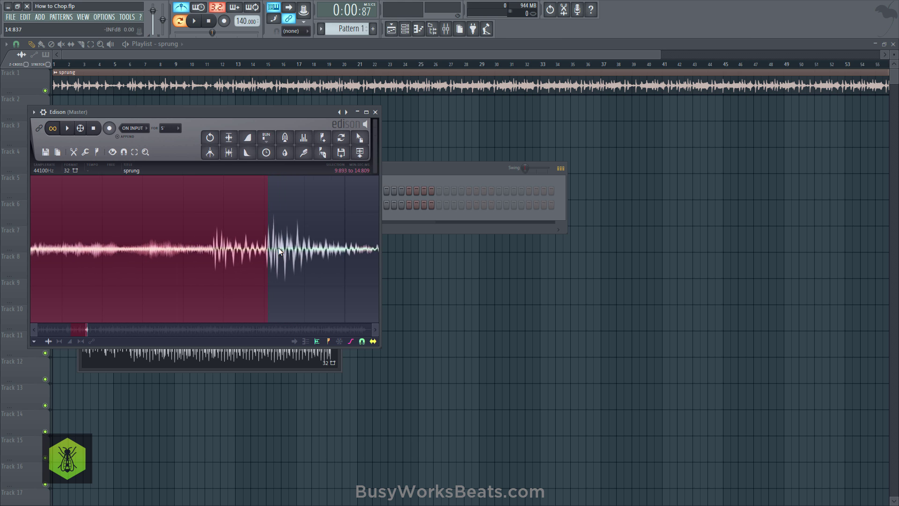
{"action": "scroll", "coordinate": [265, 254], "scroll_direction": "down", "scroll_amount": 3}
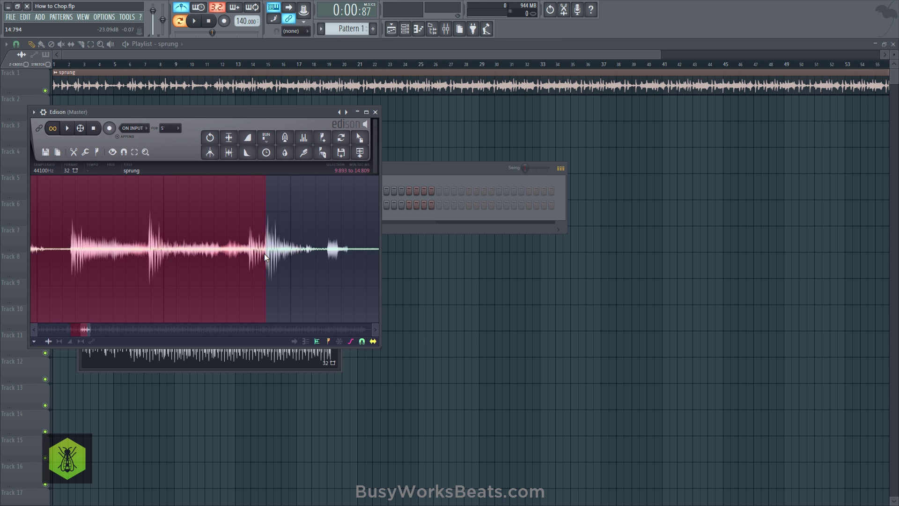
{"action": "scroll", "coordinate": [265, 254], "scroll_direction": "down", "scroll_amount": 3}
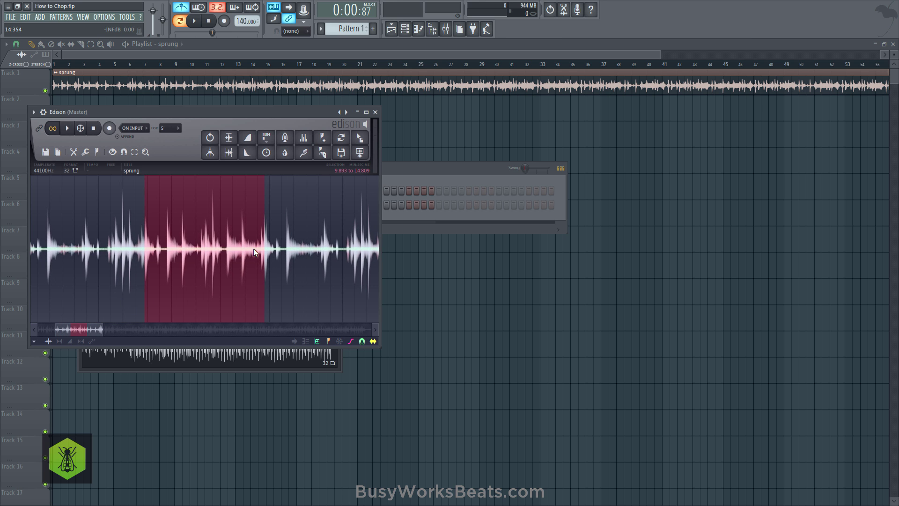
{"action": "key", "text": "space"}
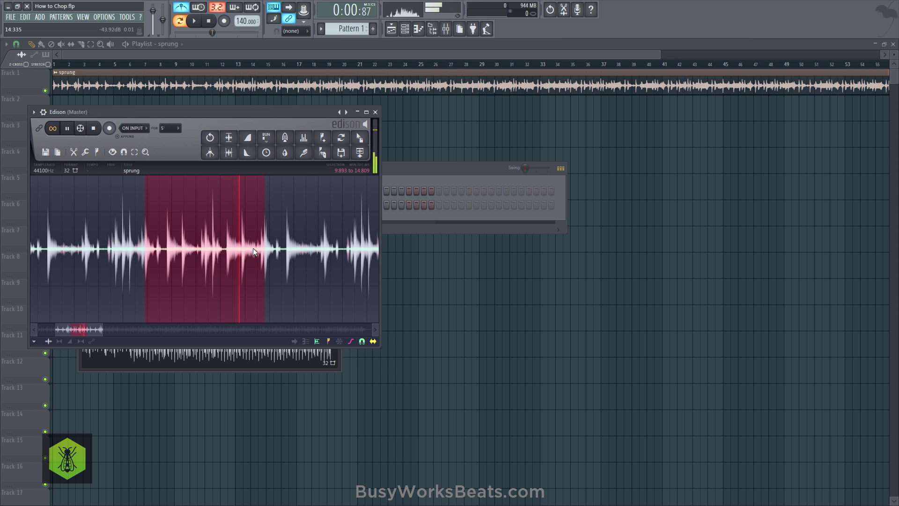
{"action": "key", "text": "space"}
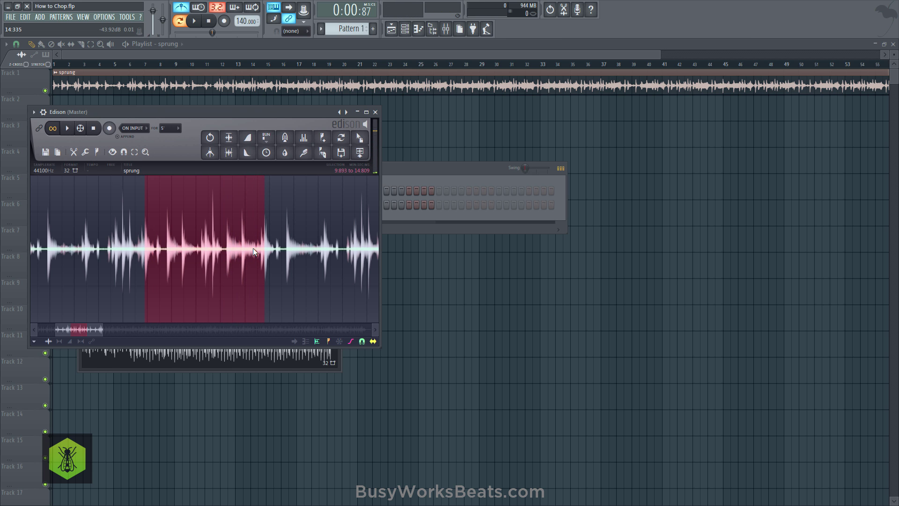
Step: Switch the snapping mode to Snap to samples and trim the selection's end to 14.801 seconds, right before the hit
{"action": "scroll", "coordinate": [260, 245], "scroll_direction": "up", "scroll_amount": 4}
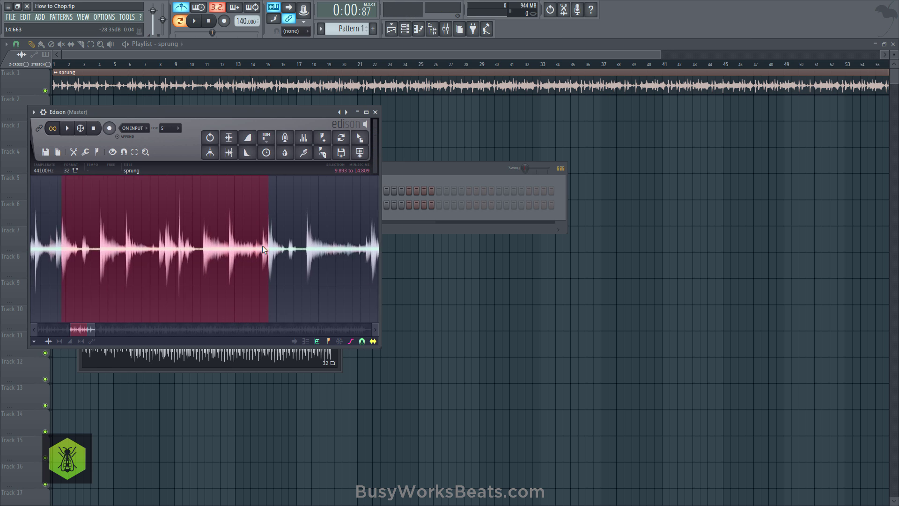
{"action": "scroll", "coordinate": [283, 257], "scroll_direction": "up", "scroll_amount": 5}
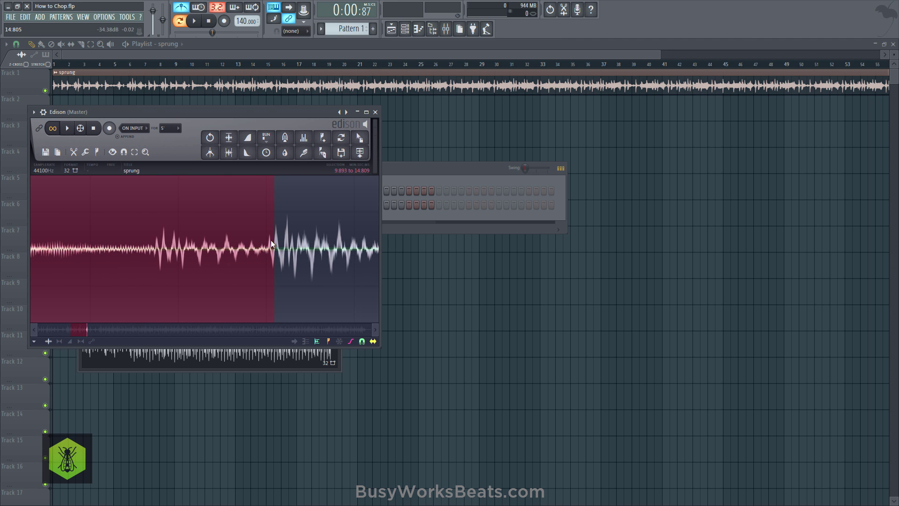
{"action": "scroll", "coordinate": [242, 251], "scroll_direction": "down", "scroll_amount": 2}
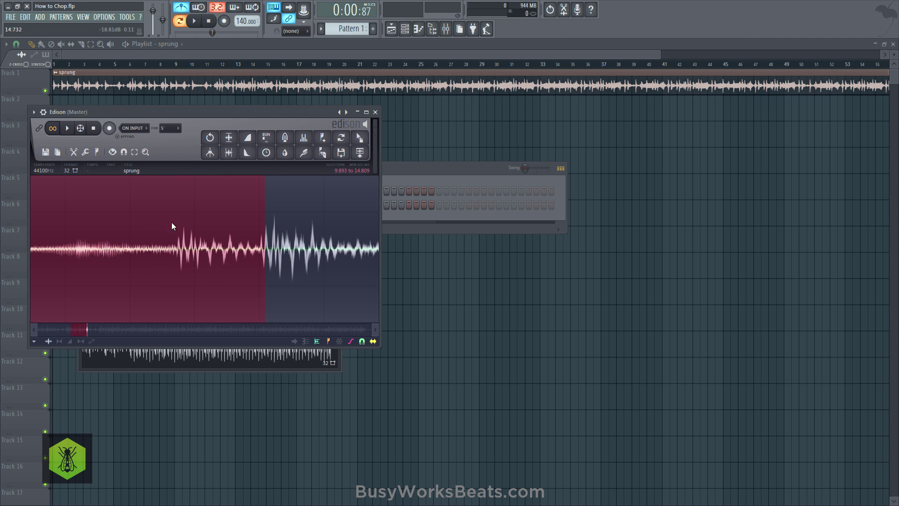
{"action": "left_click", "coordinate": [124, 153]}
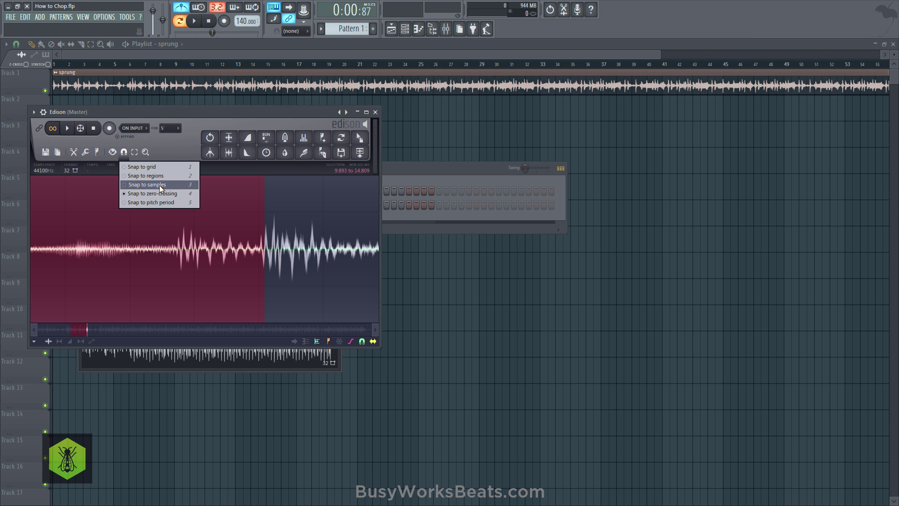
{"action": "left_click", "coordinate": [159, 184]}
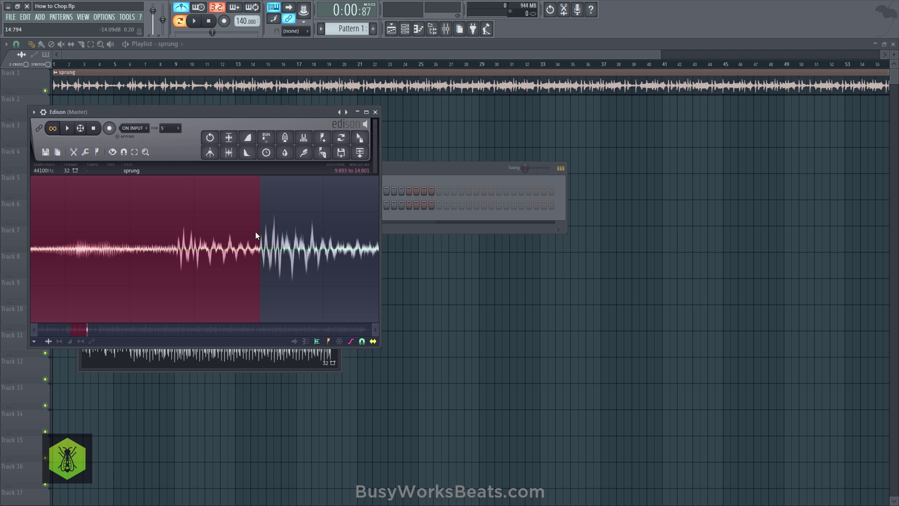
{"action": "scroll", "coordinate": [265, 241], "scroll_direction": "down", "scroll_amount": 8}
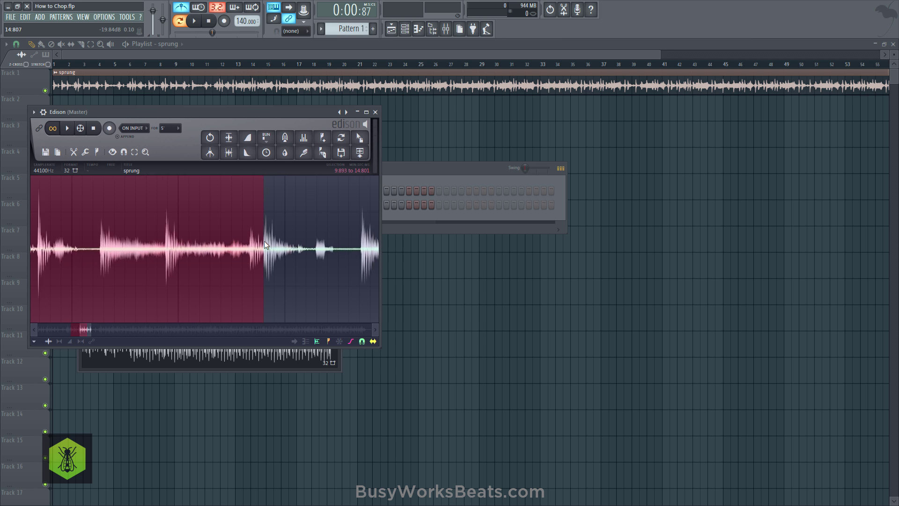
Step: Trim the selection's end to 14.795 seconds, just before the hit, and audition the loop
{"action": "key", "text": "space"}
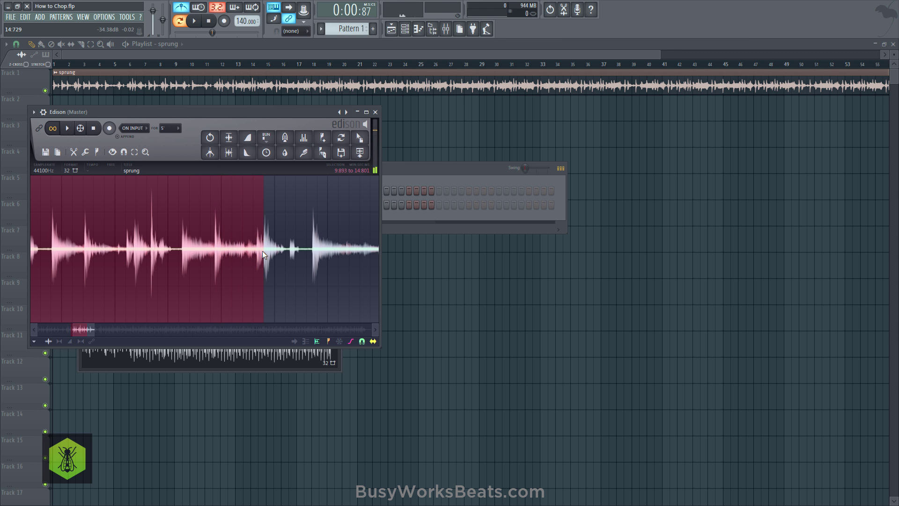
{"action": "scroll", "coordinate": [265, 257], "scroll_direction": "up", "scroll_amount": 4}
{"action": "scroll", "coordinate": [266, 259], "scroll_direction": "up", "scroll_amount": 4}
{"action": "left_click_drag", "start_coordinate": [266, 259], "coordinate": [257, 255]}
{"action": "scroll", "coordinate": [257, 255], "scroll_direction": "down", "scroll_amount": 1}
{"action": "scroll", "coordinate": [257, 257], "scroll_direction": "down", "scroll_amount": 4}
{"action": "key", "text": "space"}
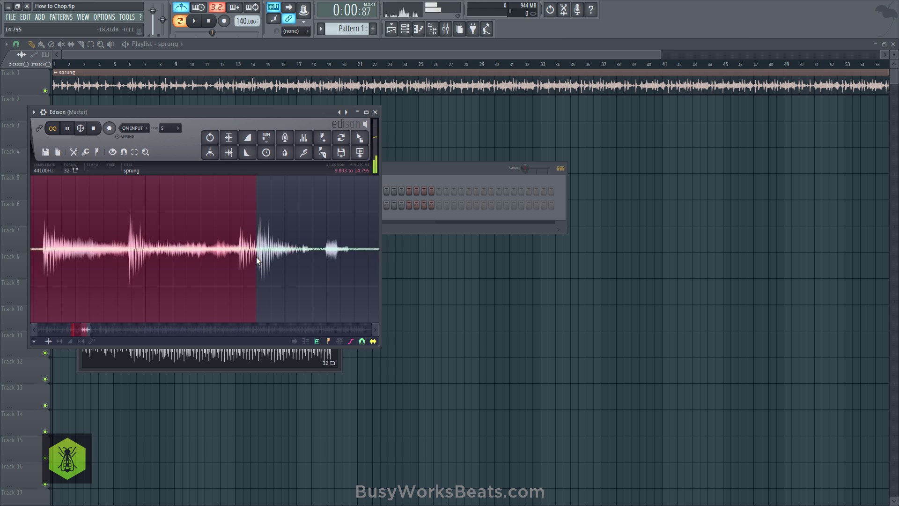
{"action": "scroll", "coordinate": [241, 267], "scroll_direction": "down", "scroll_amount": 2}
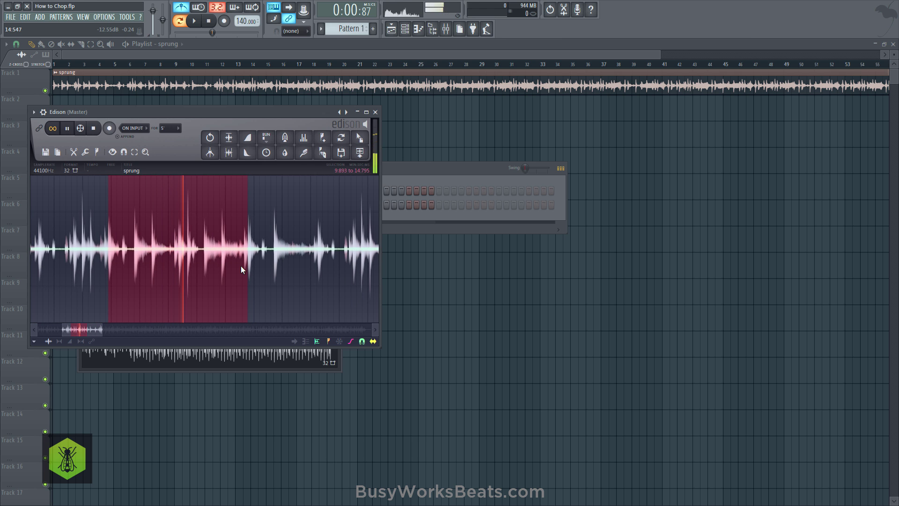
{"action": "scroll", "coordinate": [247, 257], "scroll_direction": "up", "scroll_amount": 3}
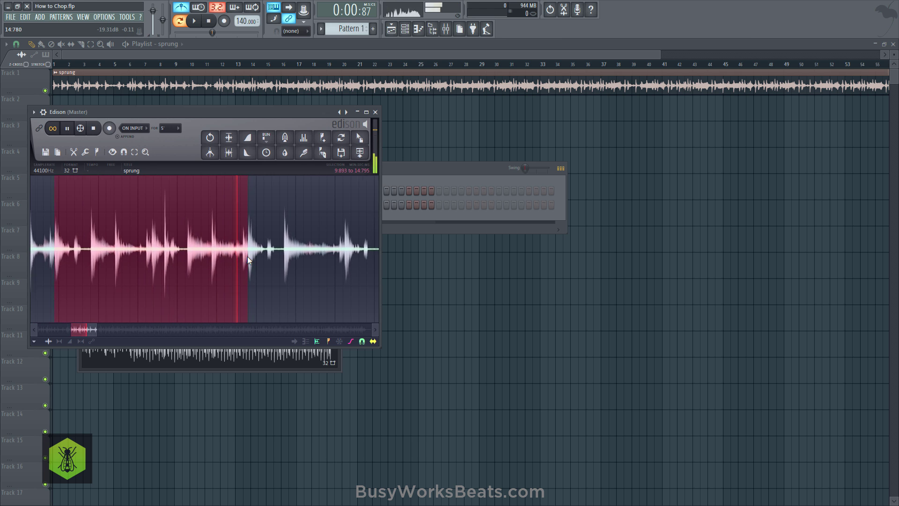
{"action": "key", "text": "space"}
Step: Pull the end of the selection back to 14.784 seconds and listen to how the loop repeats
{"action": "scroll", "coordinate": [246, 263], "scroll_direction": "up", "scroll_amount": 4}
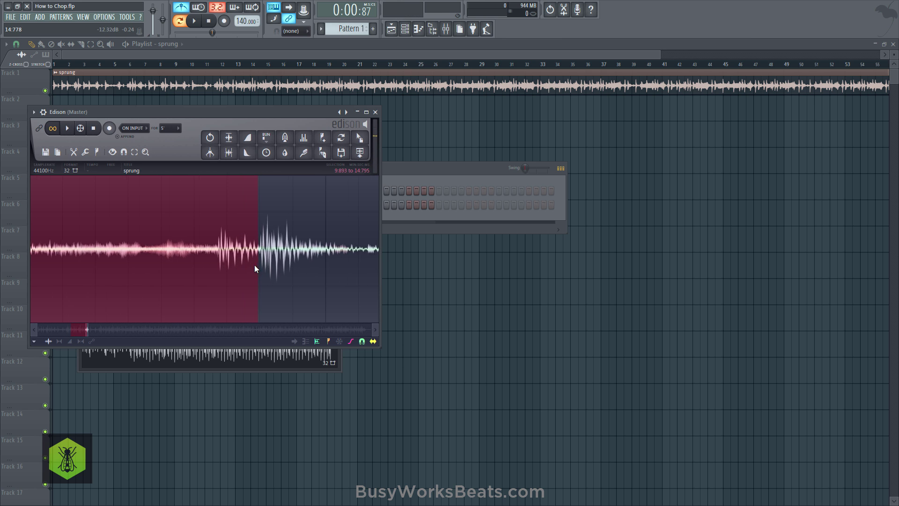
{"action": "key", "text": "space"}
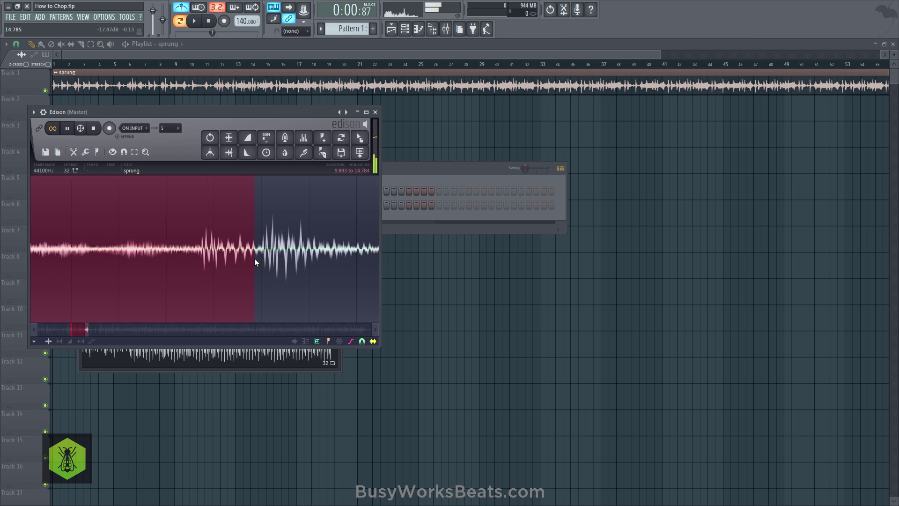
{"action": "scroll", "coordinate": [254, 257], "scroll_direction": "up", "scroll_amount": 4}
{"action": "scroll", "coordinate": [105, 249], "scroll_direction": "down", "scroll_amount": 5}
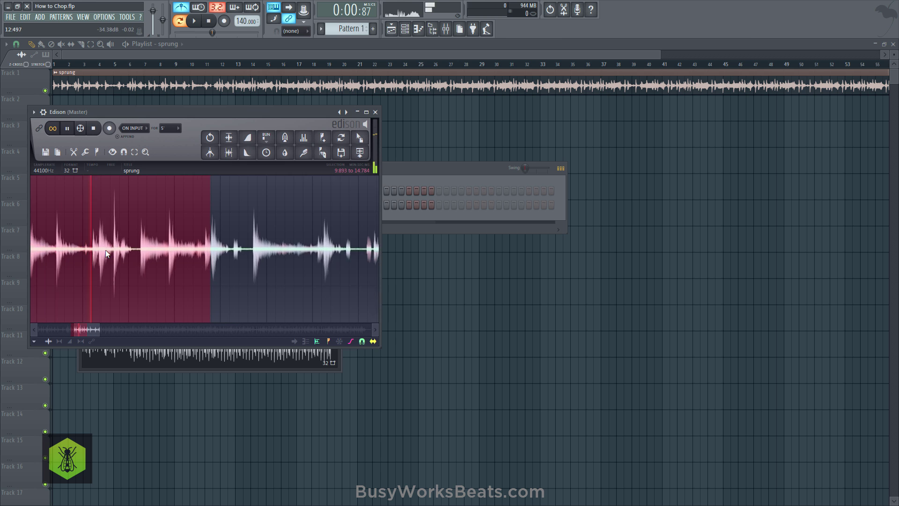
{"action": "scroll", "coordinate": [39, 255], "scroll_direction": "down", "scroll_amount": 3}
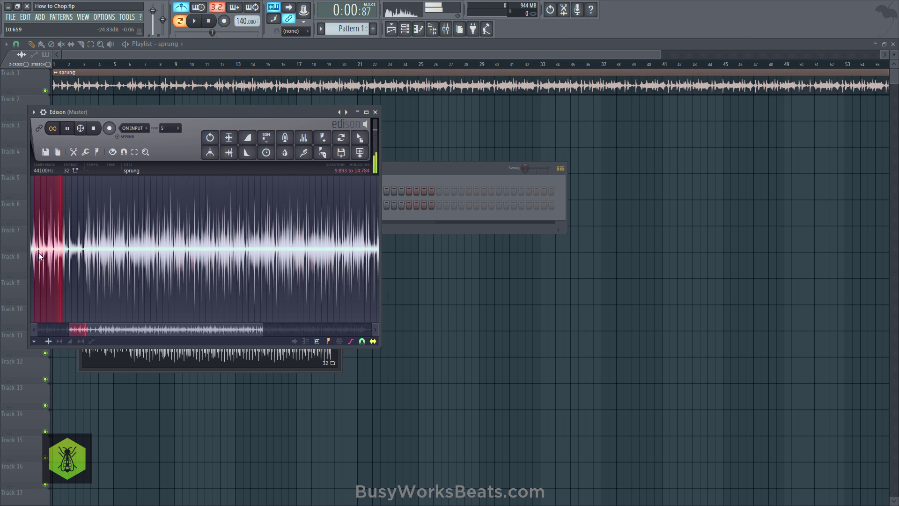
{"action": "key", "text": "space"}
Step: Move the selection's start to 9.903 seconds, and try repositioning it with Snap to zero-crossing
{"action": "scroll", "coordinate": [32, 259], "scroll_direction": "up", "scroll_amount": 4}
{"action": "scroll", "coordinate": [34, 255], "scroll_direction": "up", "scroll_amount": 4}
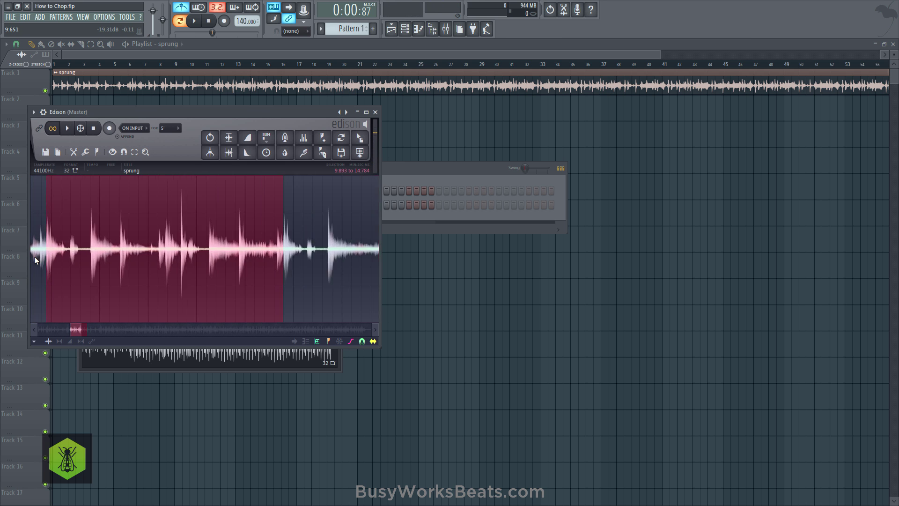
{"action": "scroll", "coordinate": [127, 258], "scroll_direction": "up", "scroll_amount": 3}
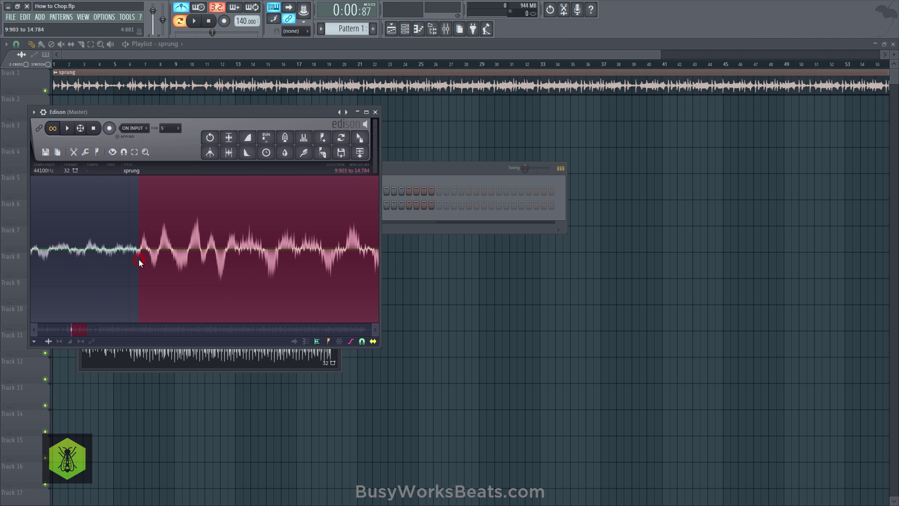
{"action": "left_click", "coordinate": [124, 152]}
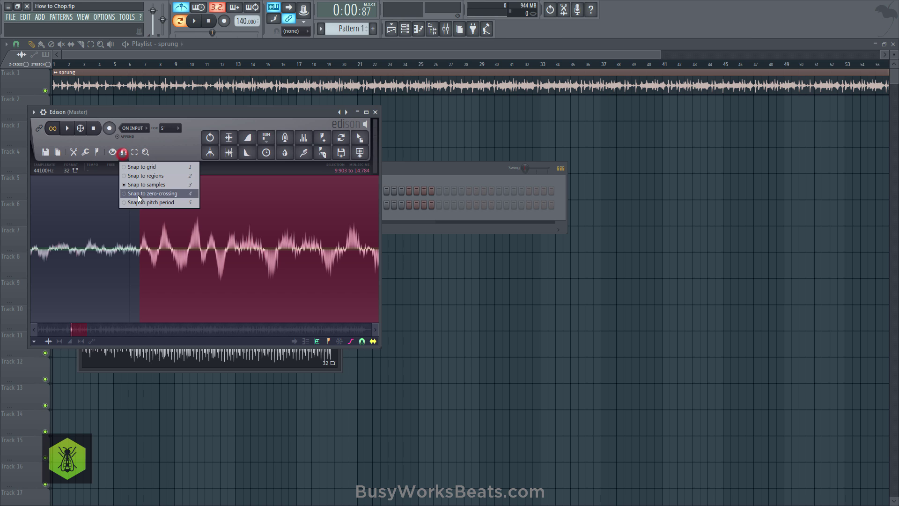
{"action": "left_click", "coordinate": [138, 195]}
{"action": "left_click", "coordinate": [137, 247]}
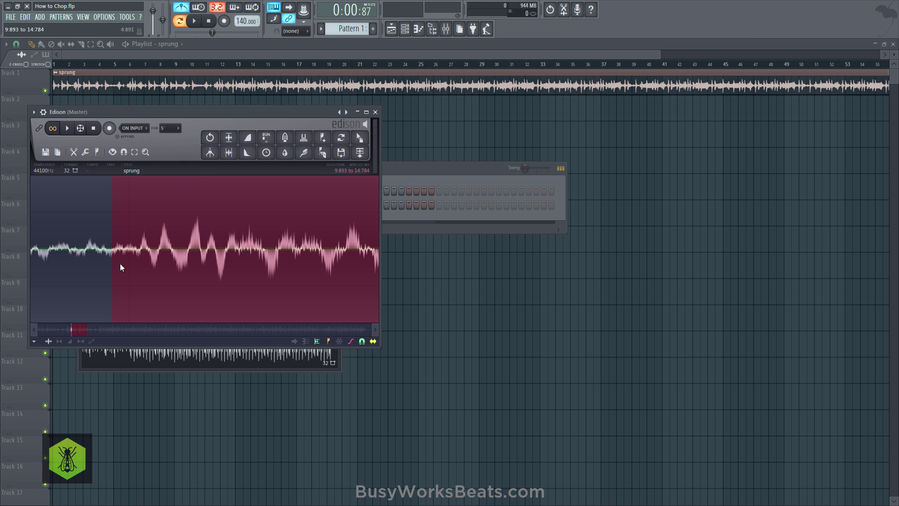
Step: Switch the snapping back to Snap to samples and place the selection's start at 9.904 seconds, right at the hit
{"action": "left_click", "coordinate": [124, 151]}
{"action": "left_click", "coordinate": [135, 184]}
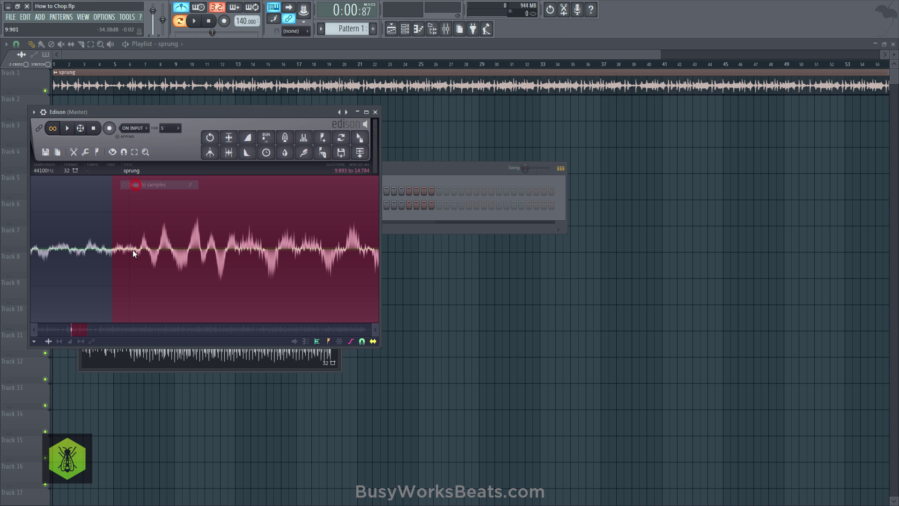
{"action": "left_click_drag", "start_coordinate": [133, 249], "coordinate": [138, 255]}
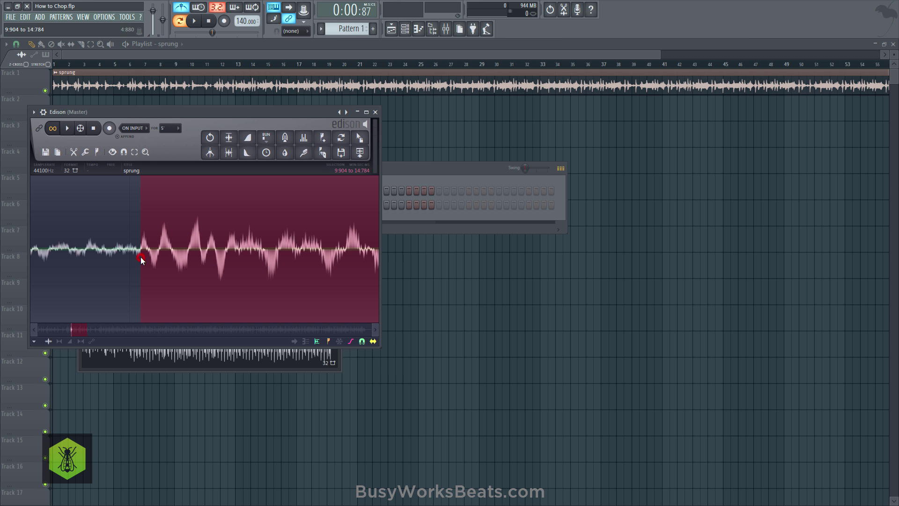
Step: Extend the selection's end to 14.801 seconds, right at the next hit, and audition the loop
{"action": "scroll", "coordinate": [142, 257], "scroll_direction": "down", "scroll_amount": 5}
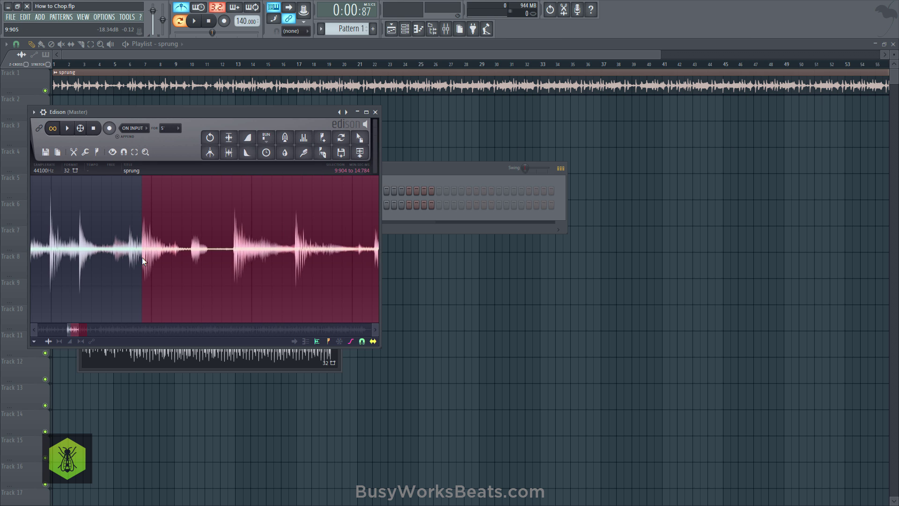
{"action": "scroll", "coordinate": [143, 257], "scroll_direction": "down", "scroll_amount": 4}
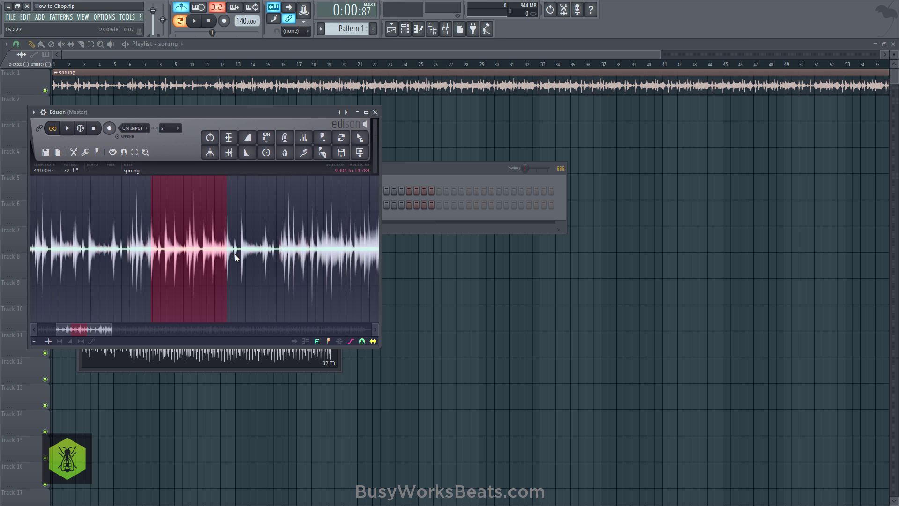
{"action": "scroll", "coordinate": [211, 251], "scroll_direction": "up", "scroll_amount": 6}
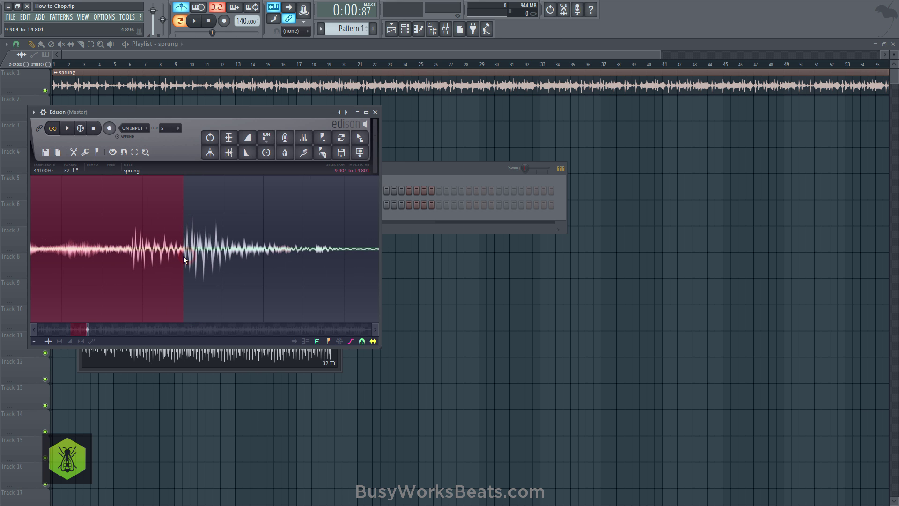
{"action": "scroll", "coordinate": [184, 257], "scroll_direction": "down", "scroll_amount": 6}
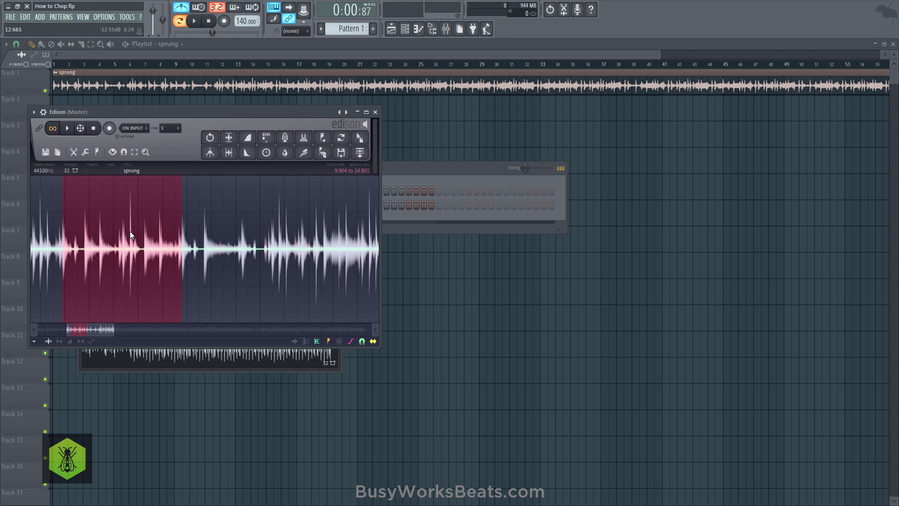
{"action": "scroll", "coordinate": [133, 228], "scroll_direction": "down", "scroll_amount": 3}
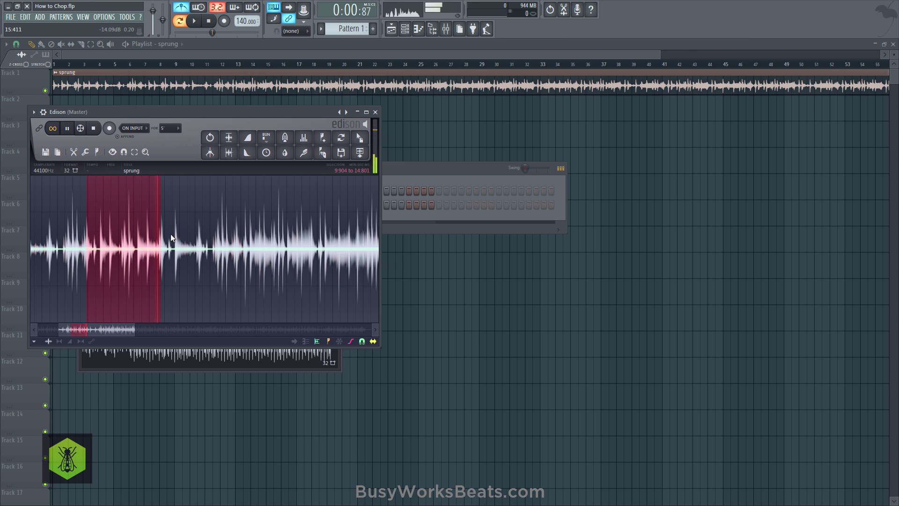
{"action": "key", "text": "space"}
{"action": "scroll", "coordinate": [162, 249], "scroll_direction": "up", "scroll_amount": 2}
{"action": "scroll", "coordinate": [164, 260], "scroll_direction": "up", "scroll_amount": 3}
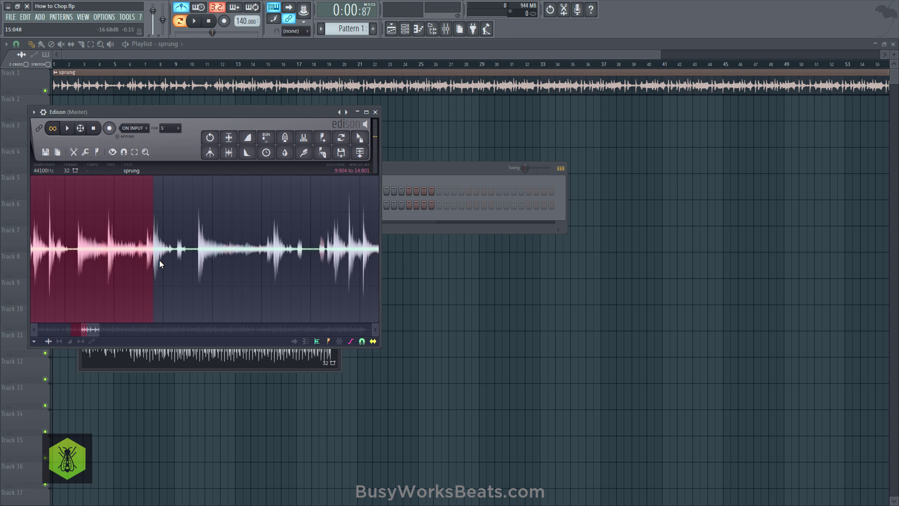
Step: Send the selected section from Edison to the Channel rack as a new channel and inspect its sampler settings
{"action": "left_click_drag", "start_coordinate": [367, 135], "coordinate": [273, 220]}
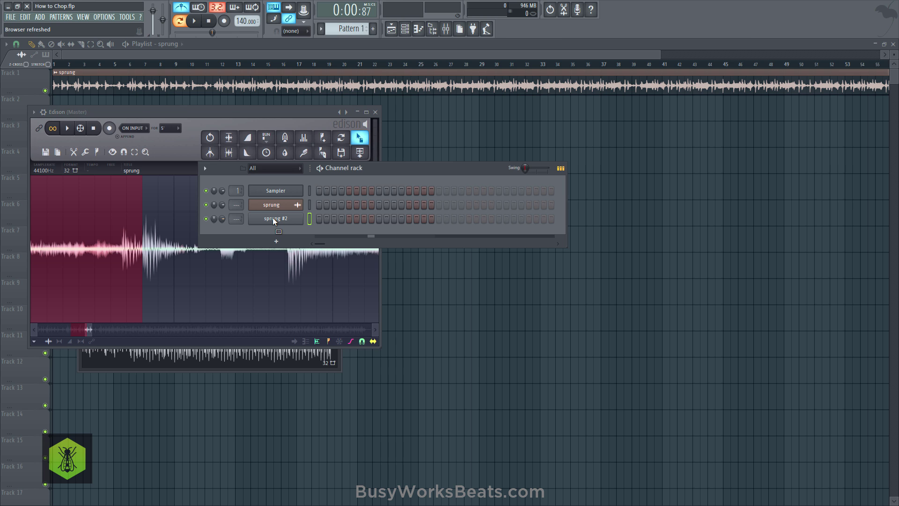
{"action": "left_click", "coordinate": [274, 220]}
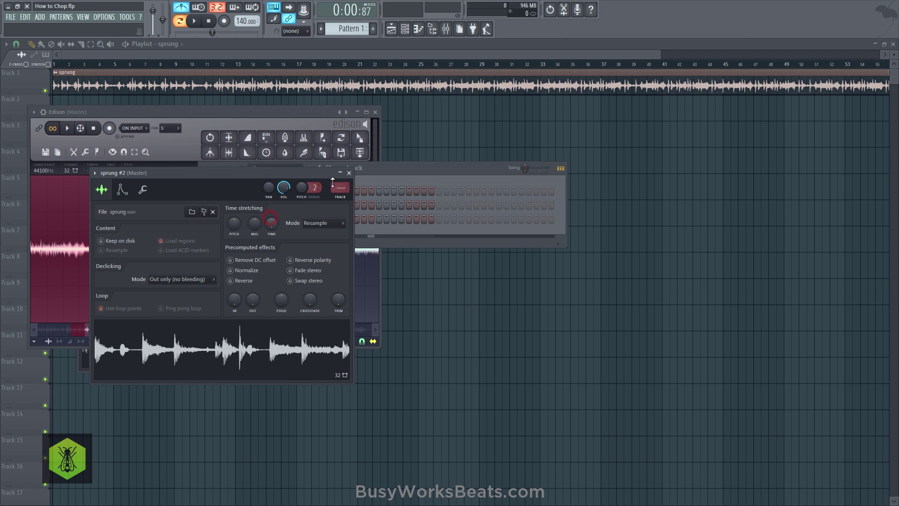
{"action": "left_click", "coordinate": [349, 173]}
{"action": "left_click", "coordinate": [285, 221]}
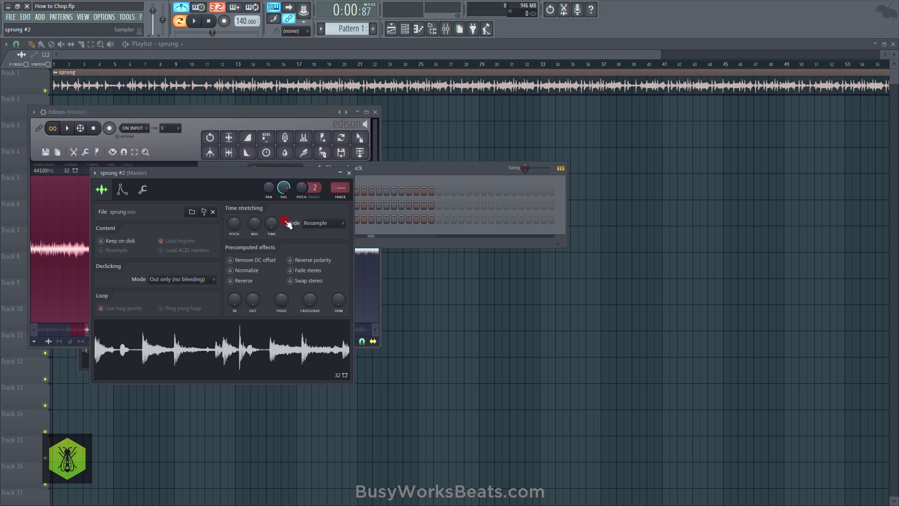
{"action": "left_click", "coordinate": [349, 173]}
{"action": "left_click", "coordinate": [290, 222]}
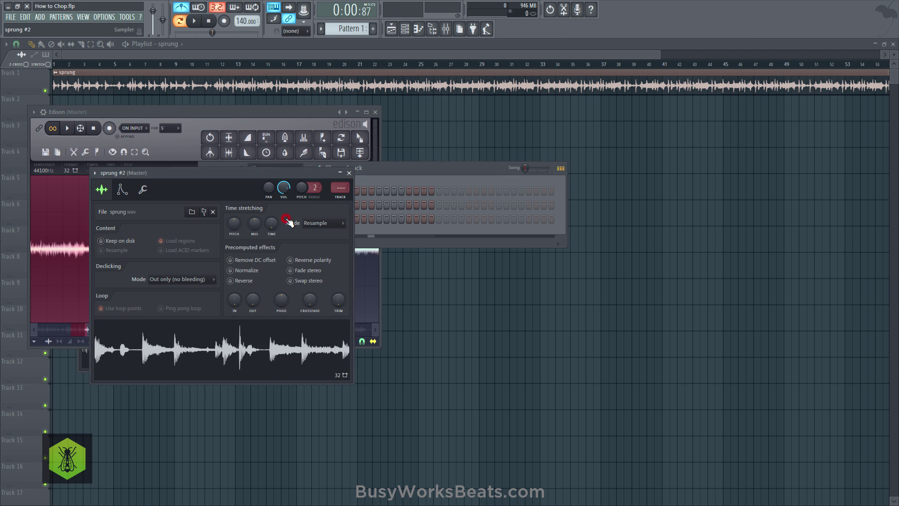
{"action": "right_click", "coordinate": [252, 338]}
{"action": "left_click", "coordinate": [355, 173]}
{"action": "left_click", "coordinate": [349, 173]}
{"action": "left_click", "coordinate": [288, 114]}
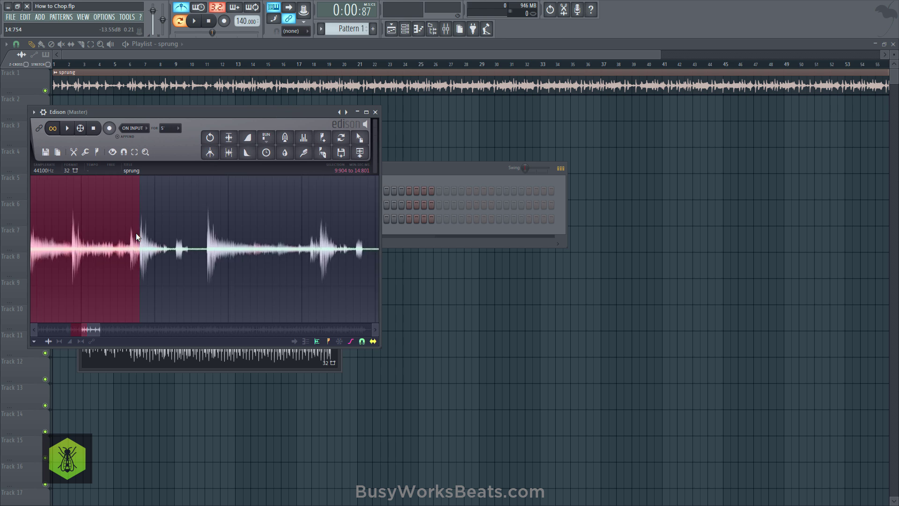
Step: Load the selected section from Edison onto the sprung #2 channel and open that channel's settings
{"action": "scroll", "coordinate": [137, 236], "scroll_direction": "down", "scroll_amount": 4}
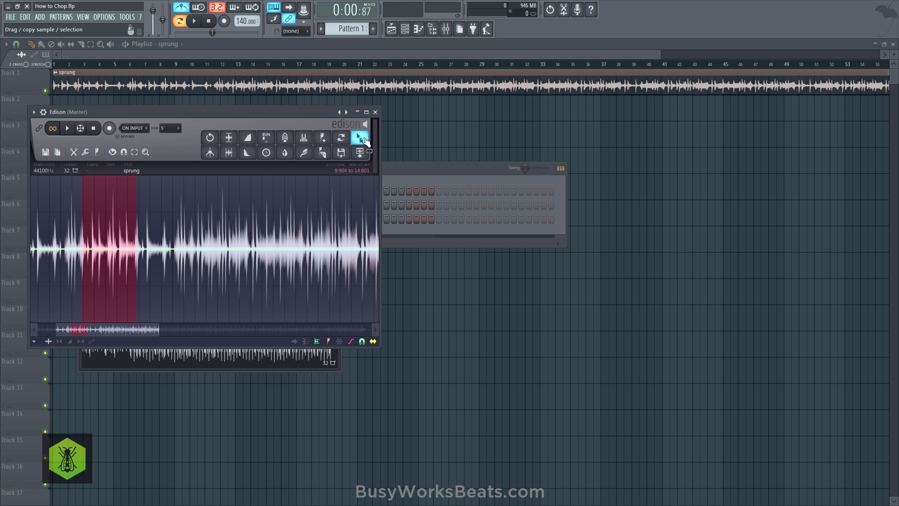
{"action": "left_click_drag", "start_coordinate": [368, 142], "coordinate": [280, 224]}
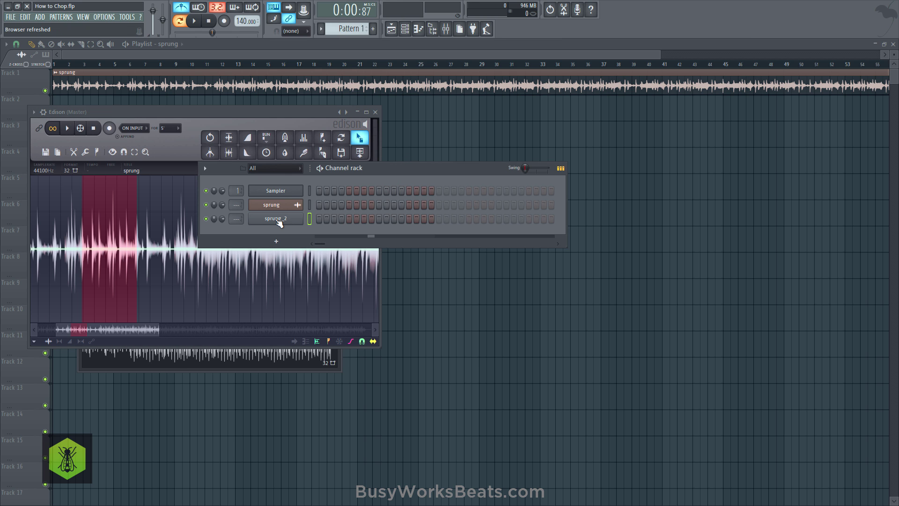
{"action": "left_click", "coordinate": [277, 219]}
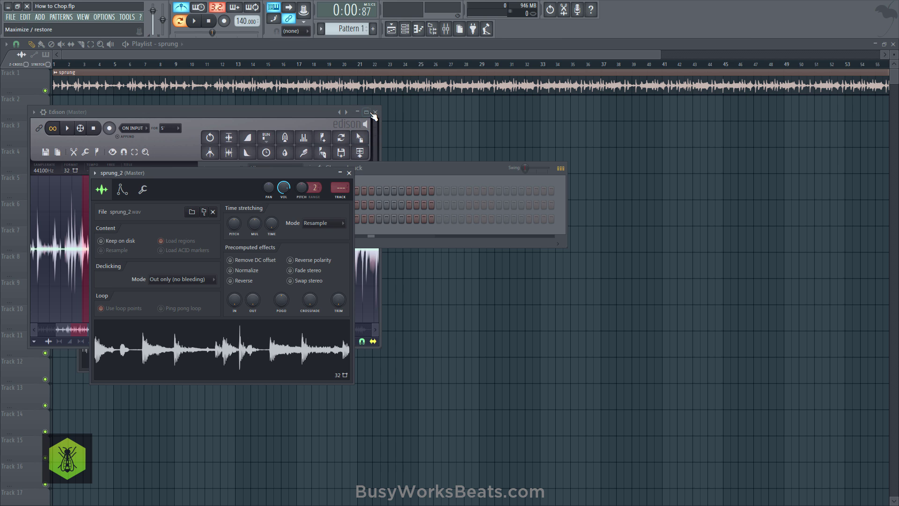
Step: Close Edison and the open channel windows, and open the sprung_2 channel's sample in Edison for editing
{"action": "left_click", "coordinate": [374, 113]}
{"action": "left_click", "coordinate": [349, 173]}
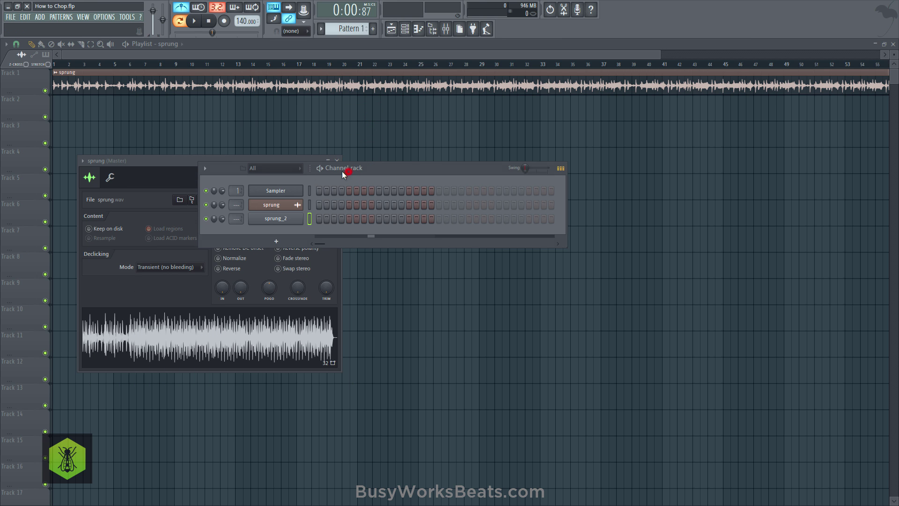
{"action": "left_click", "coordinate": [288, 160]}
{"action": "left_click", "coordinate": [338, 160]}
{"action": "left_click", "coordinate": [295, 218]}
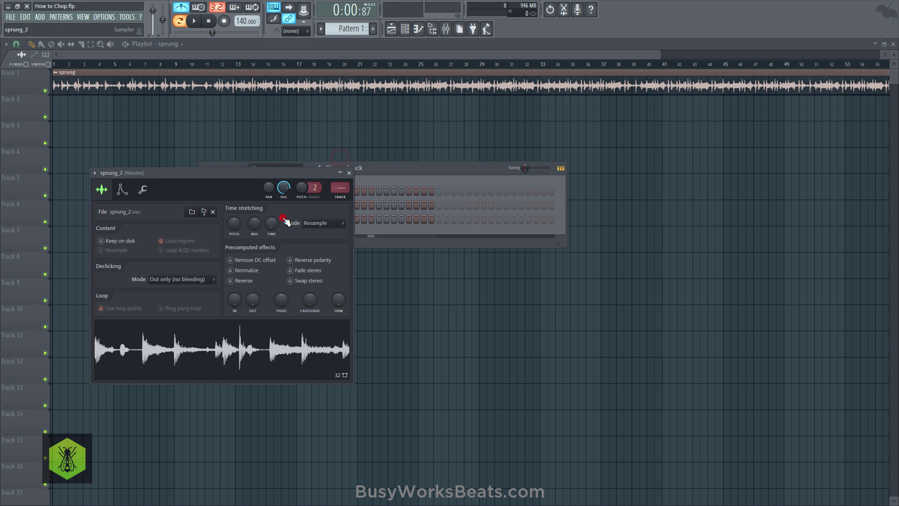
{"action": "right_click", "coordinate": [178, 342]}
{"action": "left_click", "coordinate": [195, 361]}
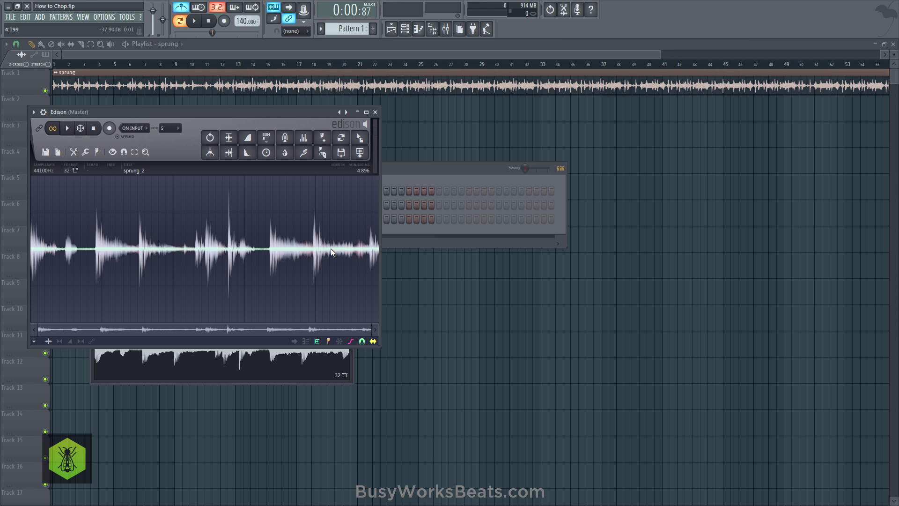
Step: Select the very end of sprung_2 from 4.883 to 4.896 seconds and apply a fade out to it
{"action": "scroll", "coordinate": [378, 254], "scroll_direction": "up", "scroll_amount": 5}
{"action": "left_click_drag", "start_coordinate": [336, 328], "coordinate": [394, 330]}
{"action": "scroll", "coordinate": [365, 308], "scroll_direction": "up", "scroll_amount": 2}
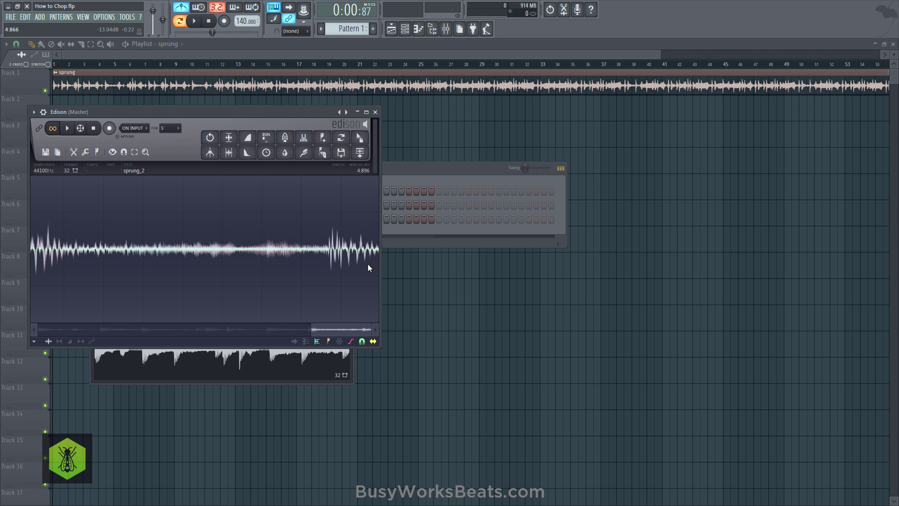
{"action": "scroll", "coordinate": [374, 264], "scroll_direction": "up", "scroll_amount": 4}
{"action": "left_click_drag", "start_coordinate": [361, 327], "coordinate": [375, 327]}
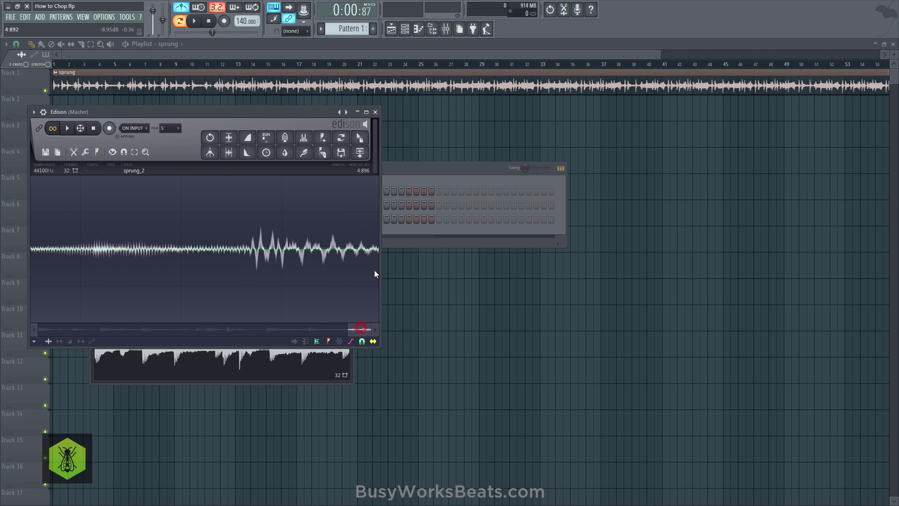
{"action": "left_click_drag", "start_coordinate": [366, 257], "coordinate": [390, 254]}
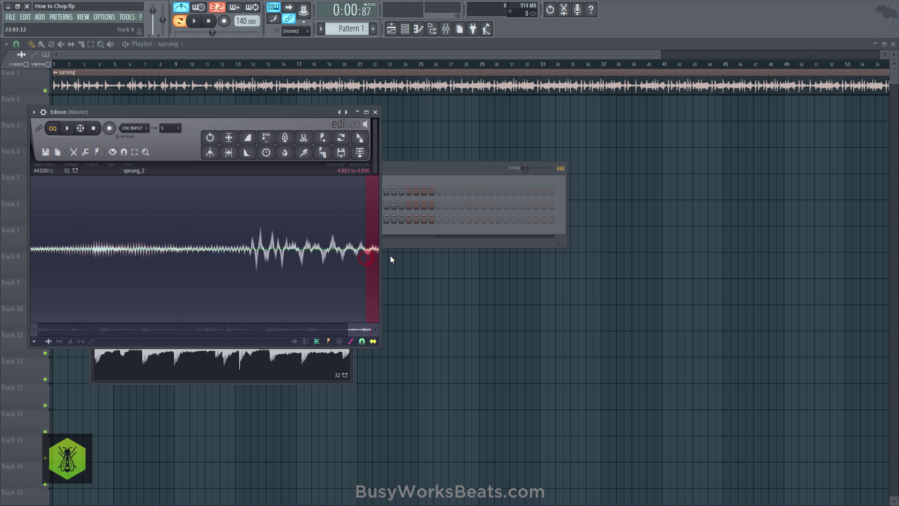
{"action": "left_click", "coordinate": [251, 157]}
{"action": "scroll", "coordinate": [361, 266], "scroll_direction": "down", "scroll_amount": 4}
{"action": "scroll", "coordinate": [361, 266], "scroll_direction": "down", "scroll_amount": 2}
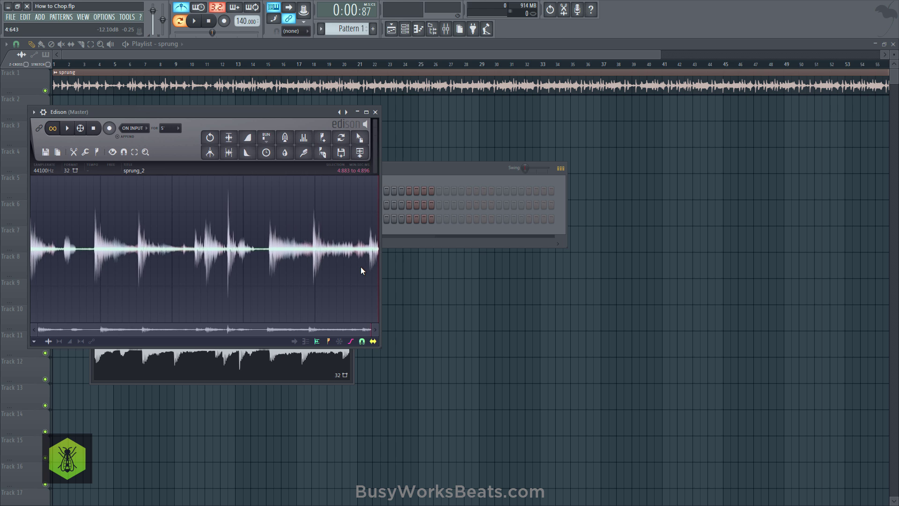
Step: Examine the very start of the sprung_2 waveform in Edison down to its individual sample points
{"action": "scroll", "coordinate": [39, 248], "scroll_direction": "up", "scroll_amount": 2}
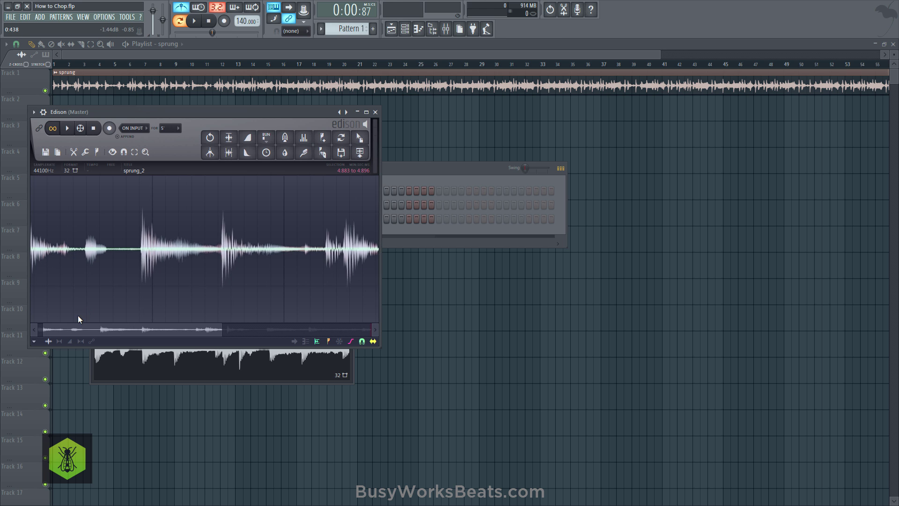
{"action": "left_click_drag", "start_coordinate": [75, 326], "coordinate": [68, 324]}
{"action": "scroll", "coordinate": [55, 276], "scroll_direction": "up", "scroll_amount": 6}
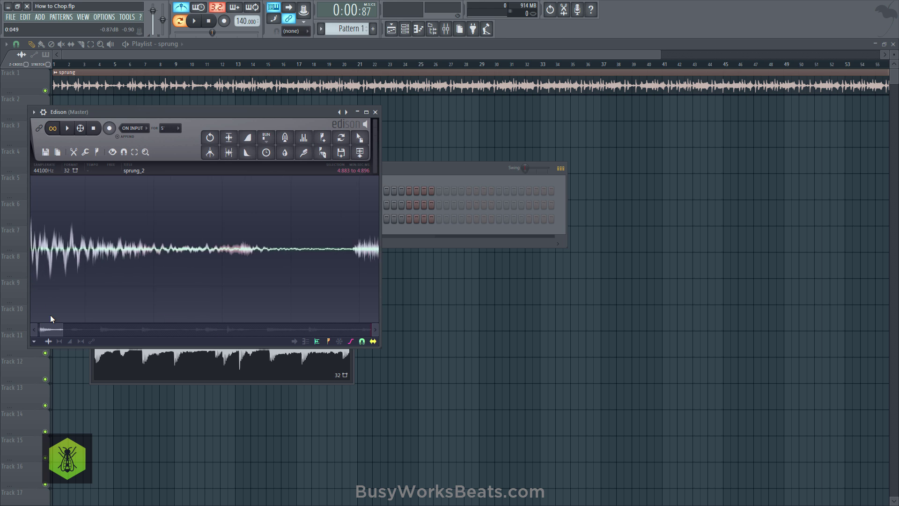
{"action": "scroll", "coordinate": [55, 277], "scroll_direction": "up", "scroll_amount": 2}
{"action": "mouse_move", "coordinate": [45, 329]}
{"action": "left_mouse_down"}
{"action": "mouse_move", "coordinate": [20, 328]}
{"action": "mouse_move", "coordinate": [35, 330]}
{"action": "left_mouse_up"}
{"action": "scroll", "coordinate": [40, 282], "scroll_direction": "up", "scroll_amount": 3}
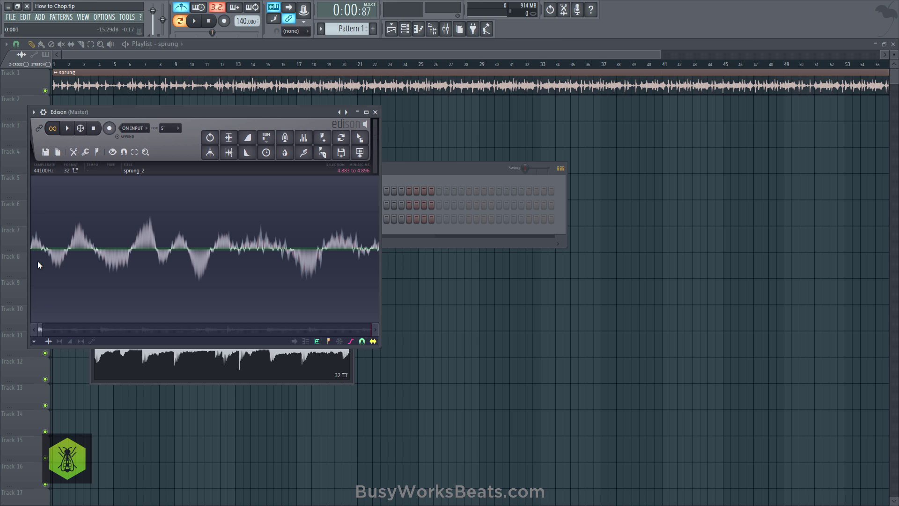
{"action": "scroll", "coordinate": [41, 302], "scroll_direction": "up", "scroll_amount": 3}
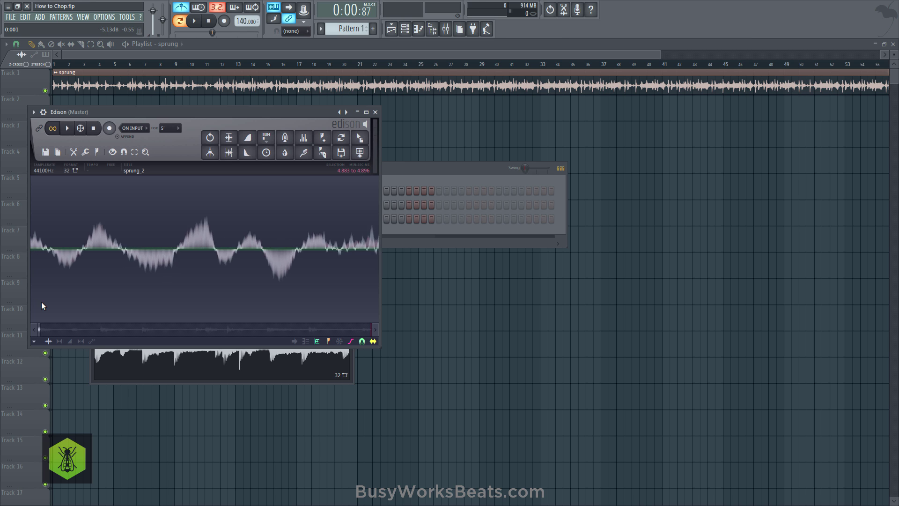
{"action": "left_click", "coordinate": [33, 329]}
{"action": "scroll", "coordinate": [38, 255], "scroll_direction": "up", "scroll_amount": 4}
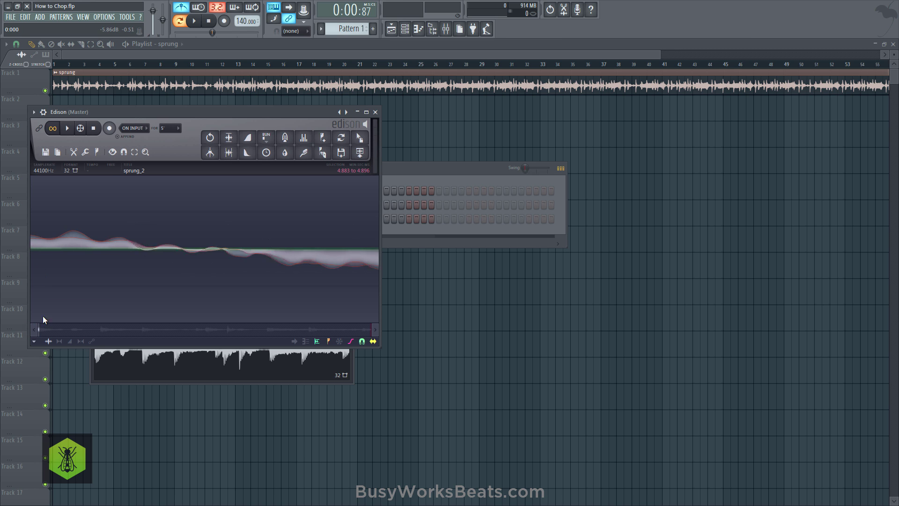
{"action": "left_click", "coordinate": [36, 329]}
{"action": "scroll", "coordinate": [43, 290], "scroll_direction": "up", "scroll_amount": 3}
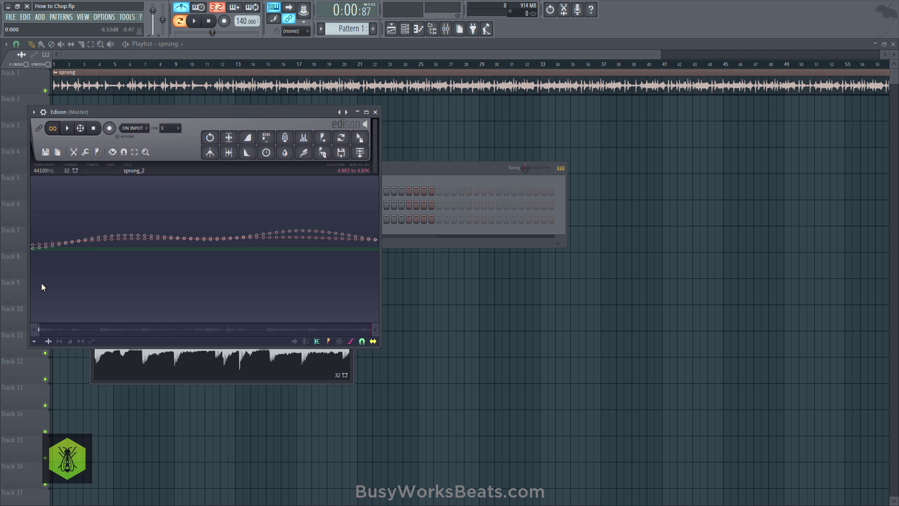
{"action": "left_click", "coordinate": [33, 328]}
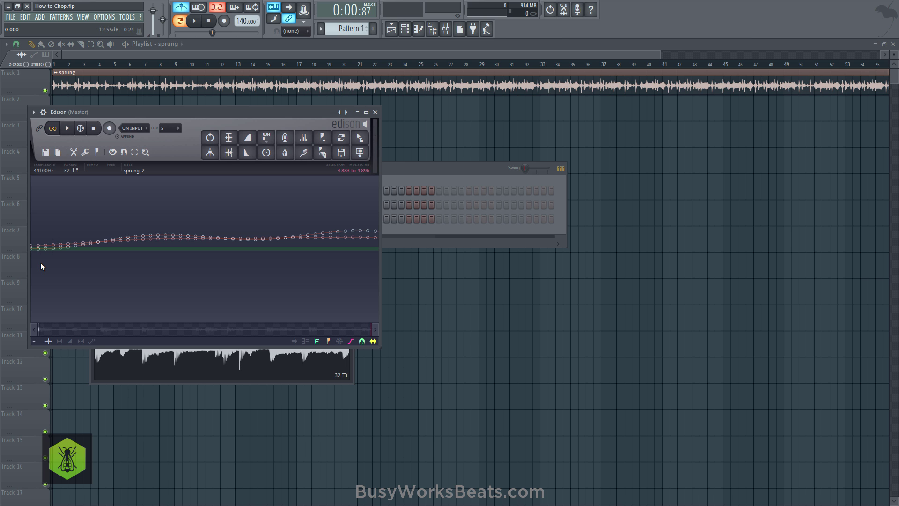
{"action": "scroll", "coordinate": [80, 240], "scroll_direction": "down", "scroll_amount": 3}
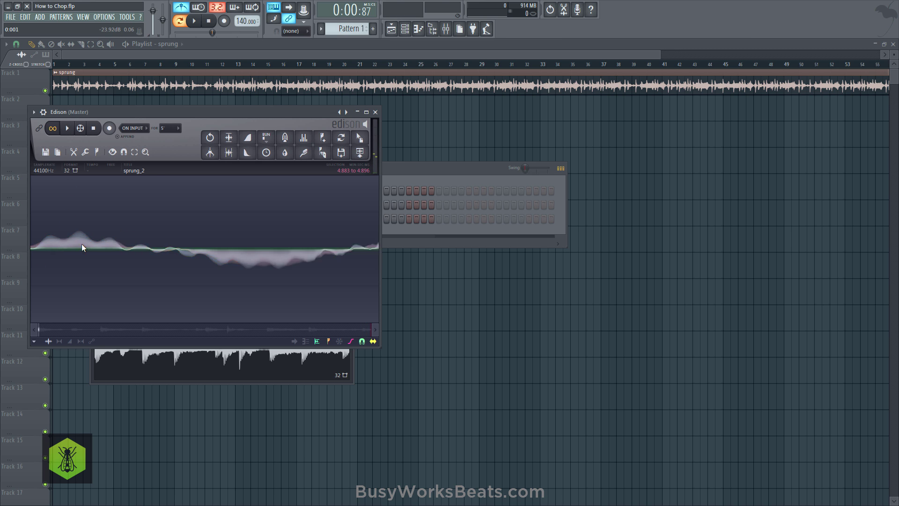
{"action": "scroll", "coordinate": [80, 246], "scroll_direction": "down", "scroll_amount": 5}
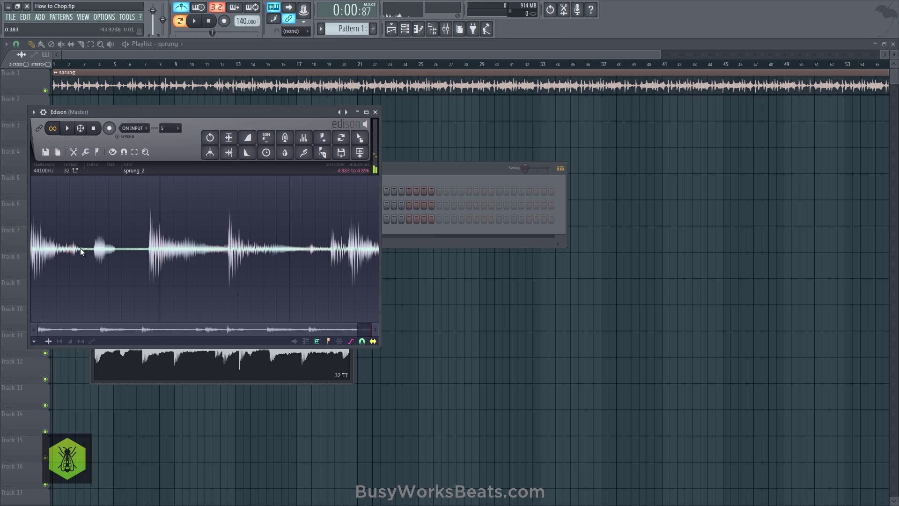
{"action": "scroll", "coordinate": [80, 248], "scroll_direction": "down", "scroll_amount": 3}
Step: Clear the selection in sprung_2 and play the sample from its beginning
{"action": "left_click", "coordinate": [150, 230]}
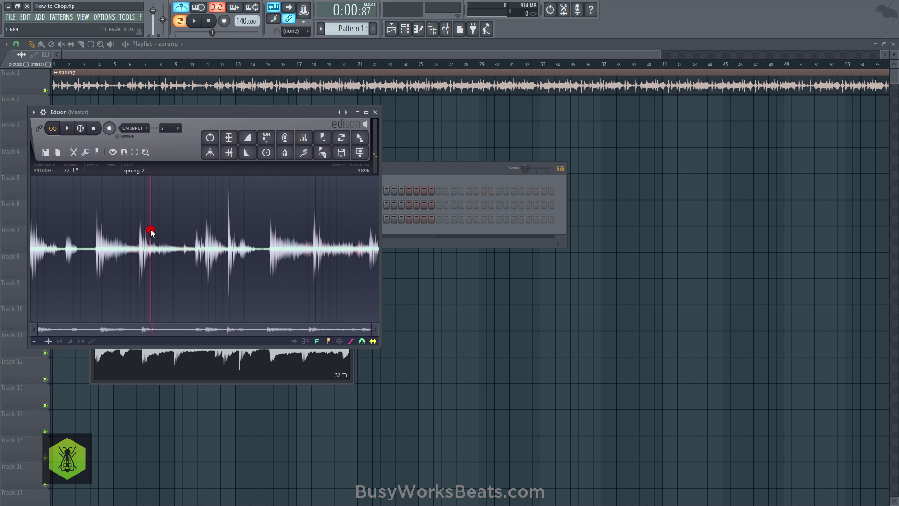
{"action": "left_click", "coordinate": [93, 128]}
{"action": "key", "text": "space"}
{"action": "left_click", "coordinate": [94, 128]}
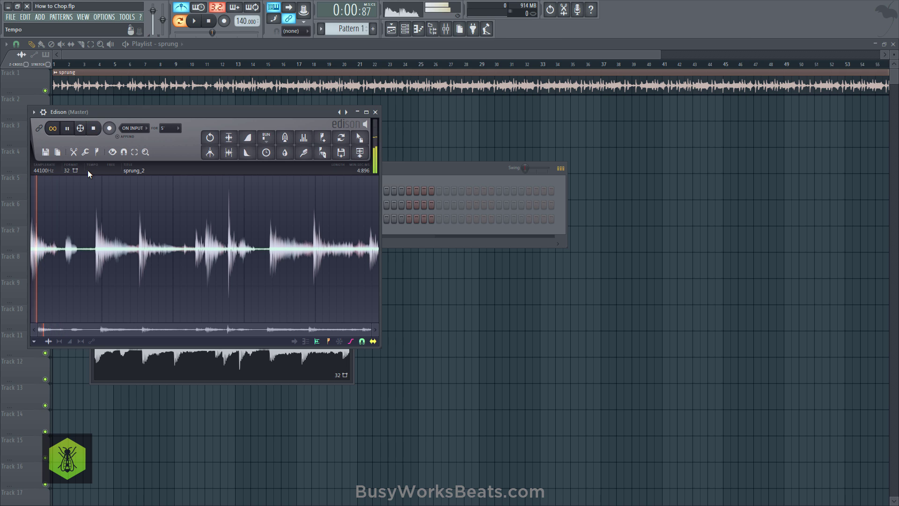
{"action": "key", "text": "space"}
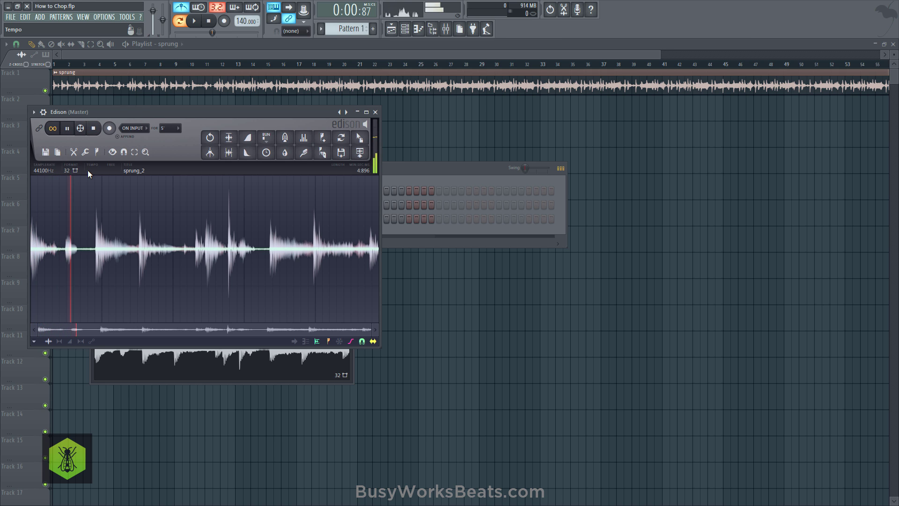
{"action": "key", "text": "space"}
{"action": "key", "text": "space"}
{"action": "key", "text": "space"}
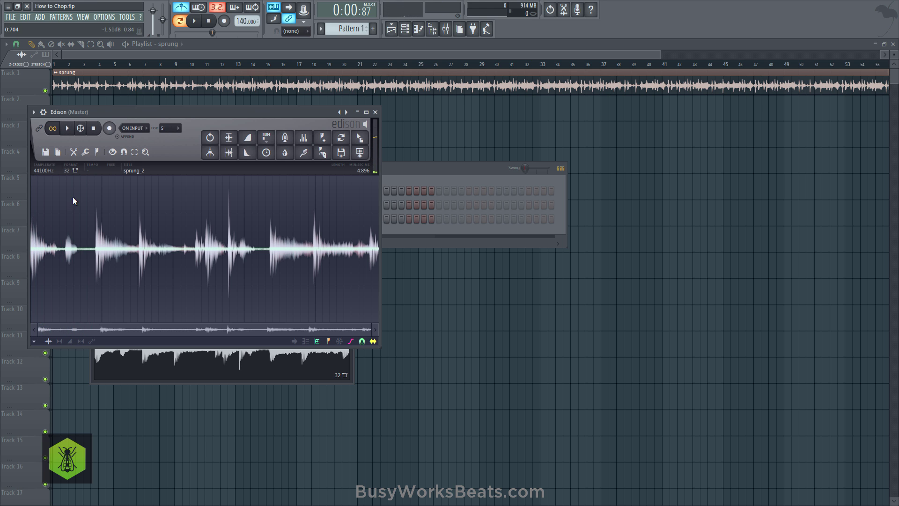
Step: Select the first few sample points at the very start of sprung_2, apply a fade in, and clear the selection
{"action": "scroll", "coordinate": [47, 257], "scroll_direction": "up", "scroll_amount": 6}
{"action": "scroll", "coordinate": [69, 298], "scroll_direction": "up", "scroll_amount": 3}
{"action": "left_click_drag", "start_coordinate": [69, 327], "coordinate": [4, 323]}
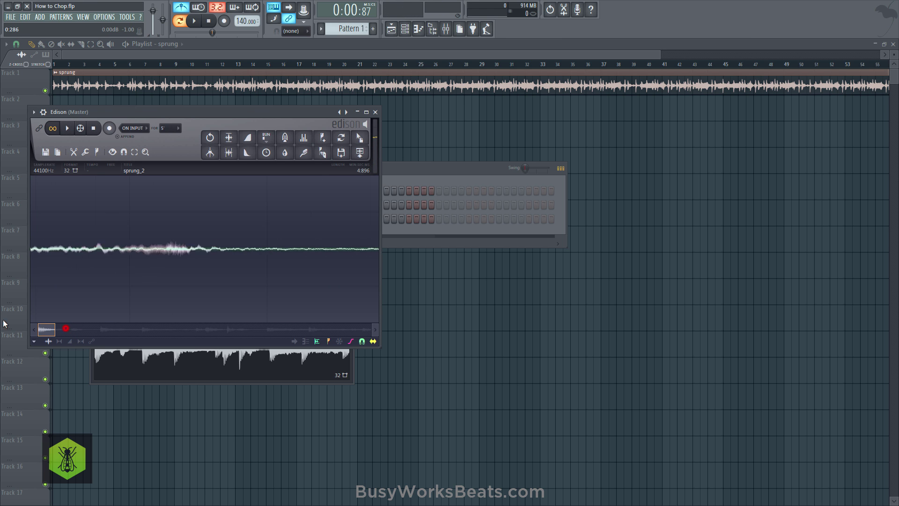
{"action": "scroll", "coordinate": [66, 229], "scroll_direction": "up", "scroll_amount": 3}
{"action": "scroll", "coordinate": [35, 312], "scroll_direction": "up", "scroll_amount": 5}
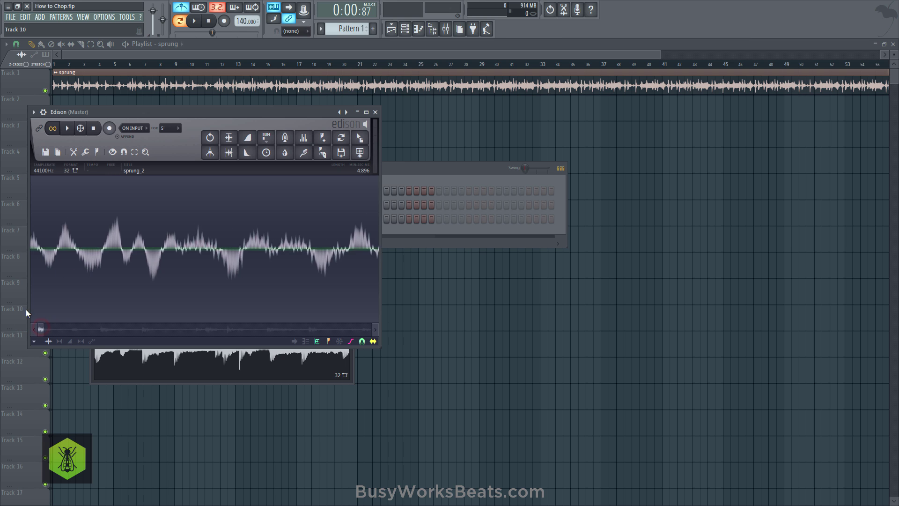
{"action": "left_click", "coordinate": [35, 329]}
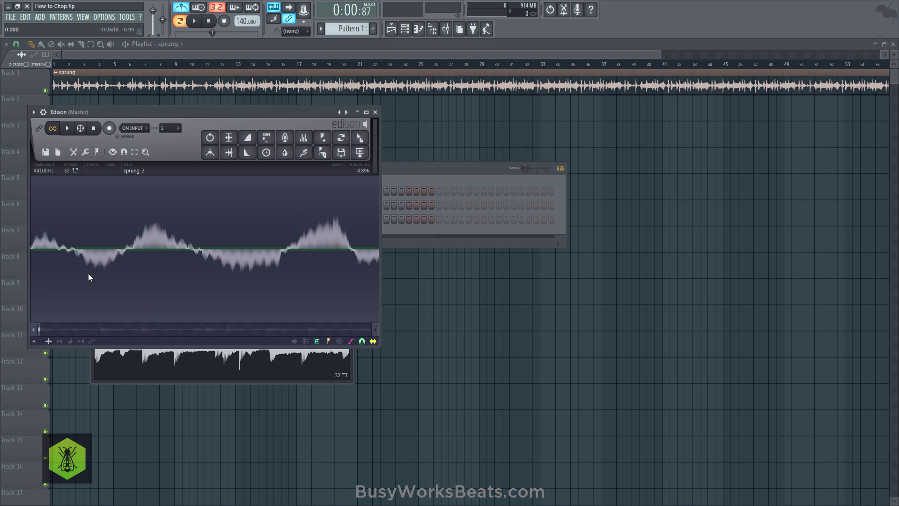
{"action": "scroll", "coordinate": [56, 275], "scroll_direction": "up", "scroll_amount": 4}
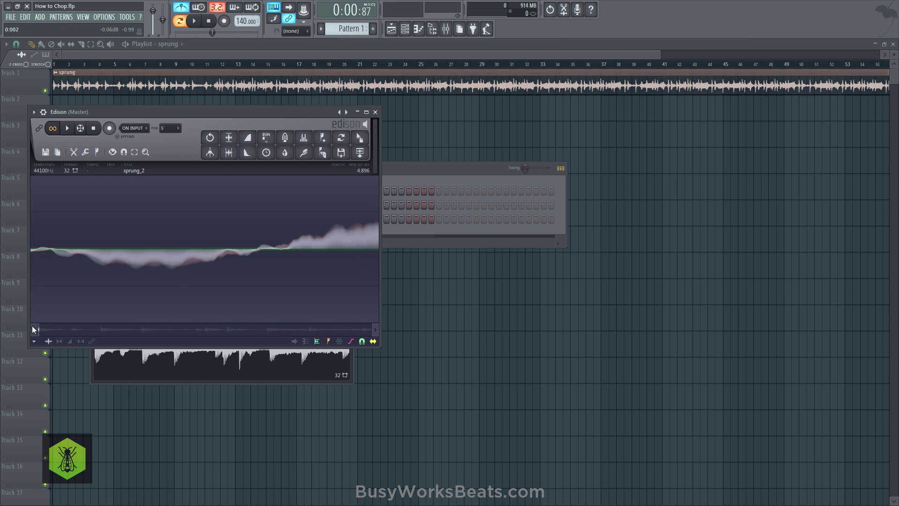
{"action": "scroll", "coordinate": [42, 314], "scroll_direction": "up", "scroll_amount": 5}
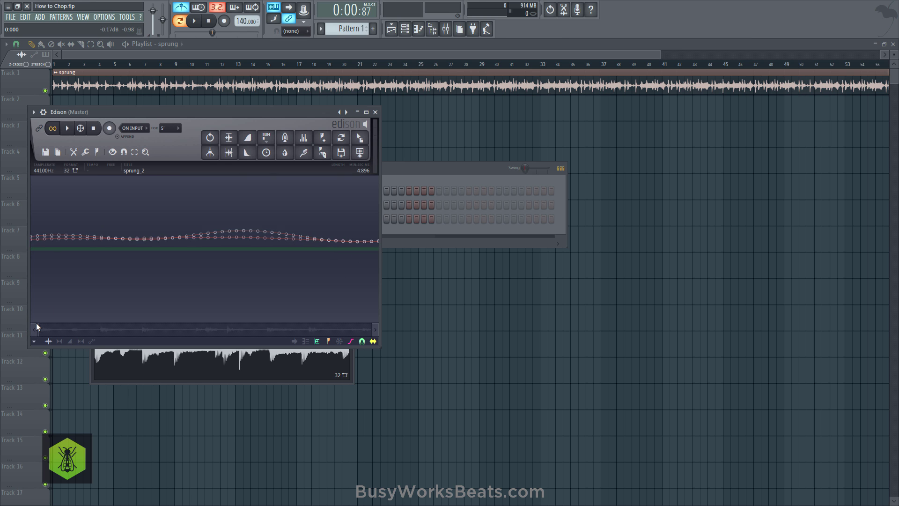
{"action": "mouse_move", "coordinate": [66, 262]}
{"action": "left_mouse_down"}
{"action": "mouse_move", "coordinate": [45, 263]}
{"action": "mouse_move", "coordinate": [57, 258]}
{"action": "left_mouse_up"}
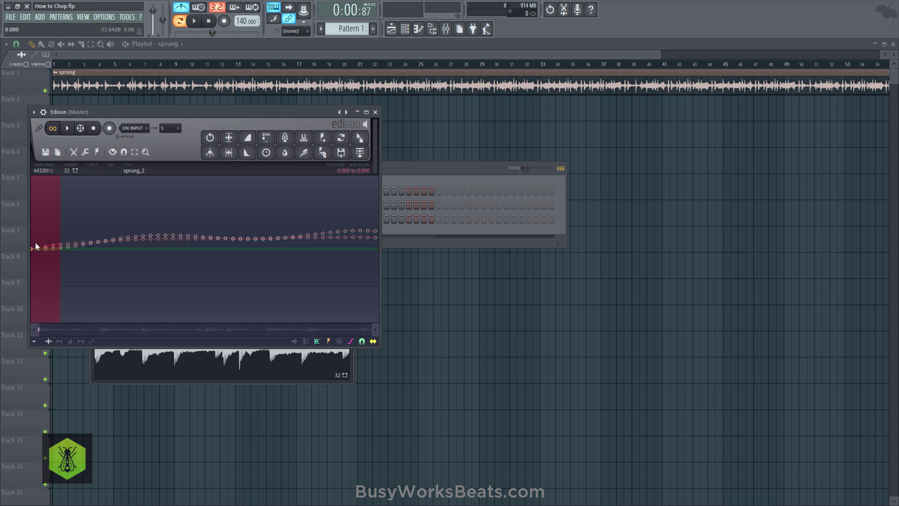
{"action": "key", "text": "ctrl+z"}
{"action": "left_click", "coordinate": [247, 137]}
{"action": "left_click", "coordinate": [67, 231]}
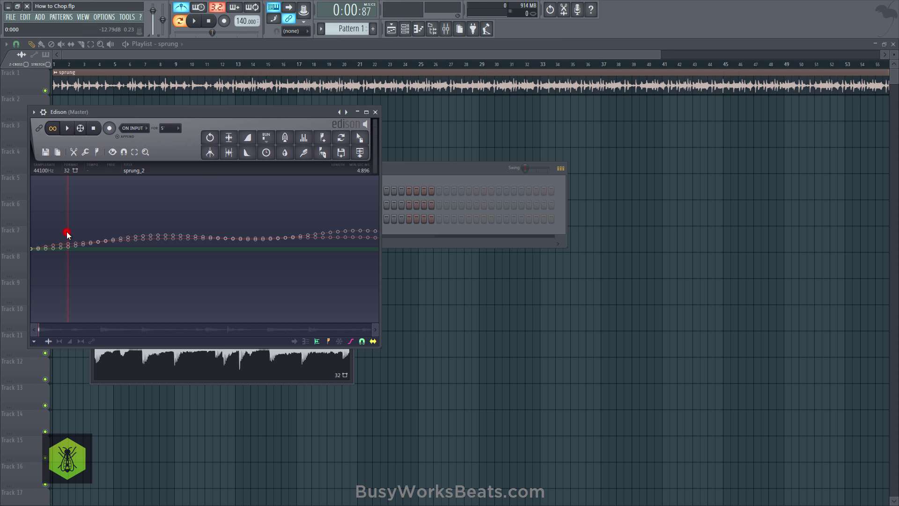
Step: Play the whole sprung_2 sample in Edison to hear how its start and end loop
{"action": "scroll", "coordinate": [66, 231], "scroll_direction": "down", "scroll_amount": 6}
{"action": "scroll", "coordinate": [117, 225], "scroll_direction": "down", "scroll_amount": 4}
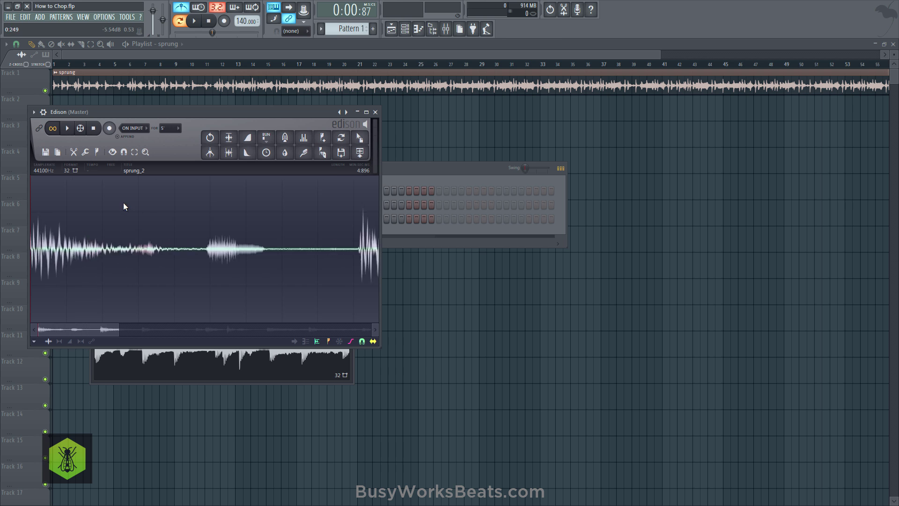
{"action": "left_click", "coordinate": [121, 234]}
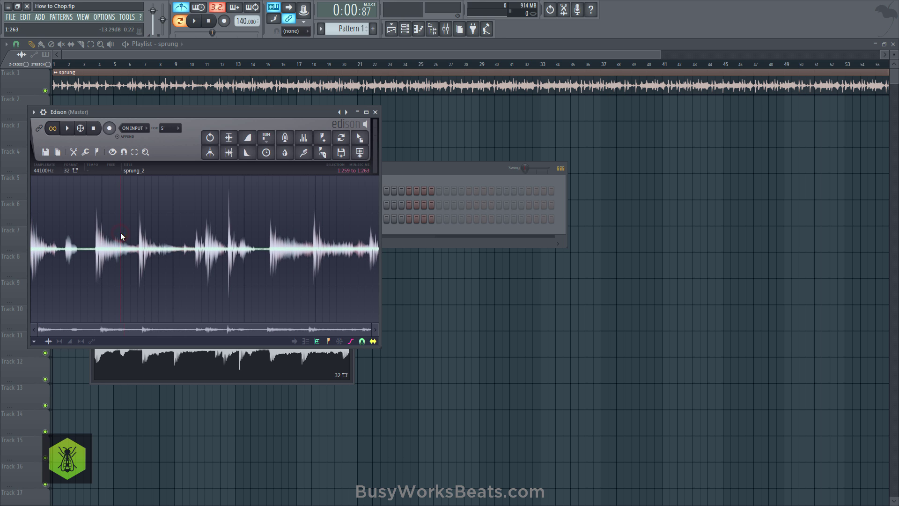
{"action": "left_click", "coordinate": [134, 219]}
{"action": "left_click", "coordinate": [93, 130]}
{"action": "key", "text": "space"}
{"action": "key", "text": "space"}
{"action": "key", "text": "space"}
{"action": "key", "text": "space"}
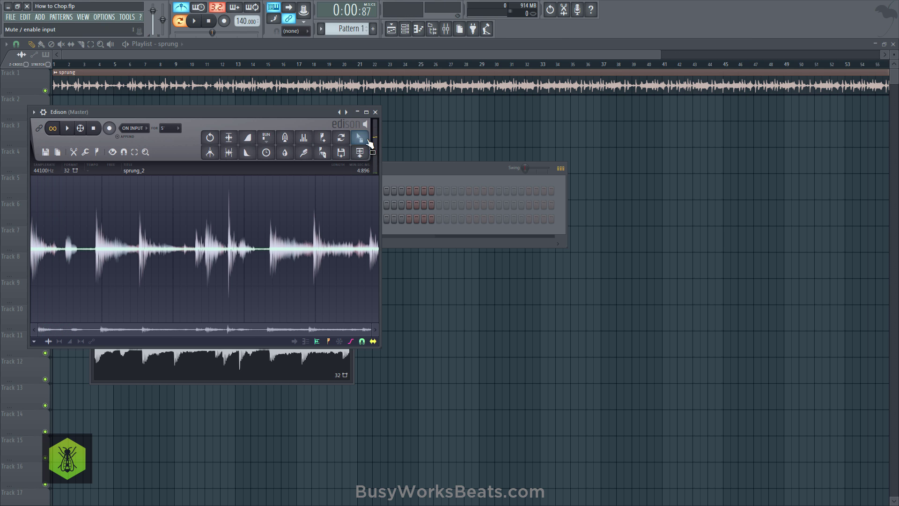
{"action": "left_click_drag", "start_coordinate": [361, 139], "coordinate": [363, 146]}
{"action": "key", "text": "space"}
{"action": "key", "text": "space"}
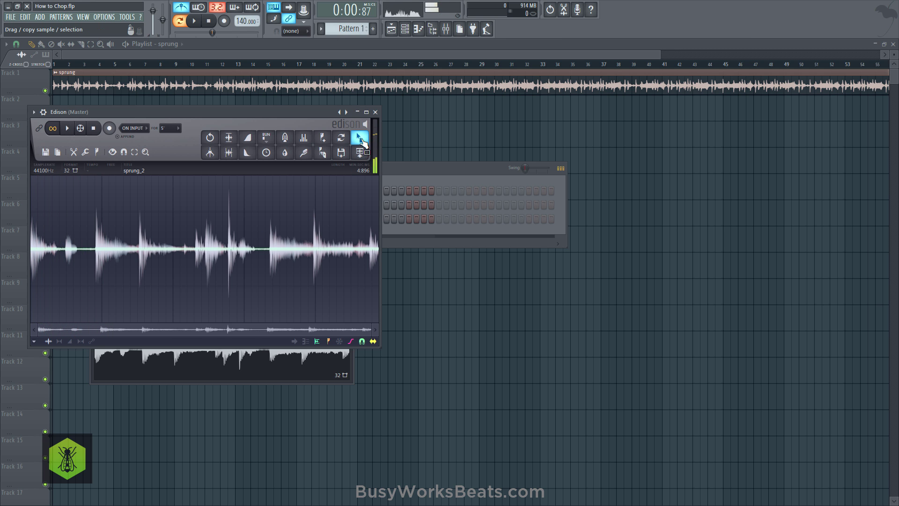
Step: Close Edison and add a new Slicex channel to the Channel rack
{"action": "left_click", "coordinate": [375, 112]}
{"action": "left_click", "coordinate": [348, 174]}
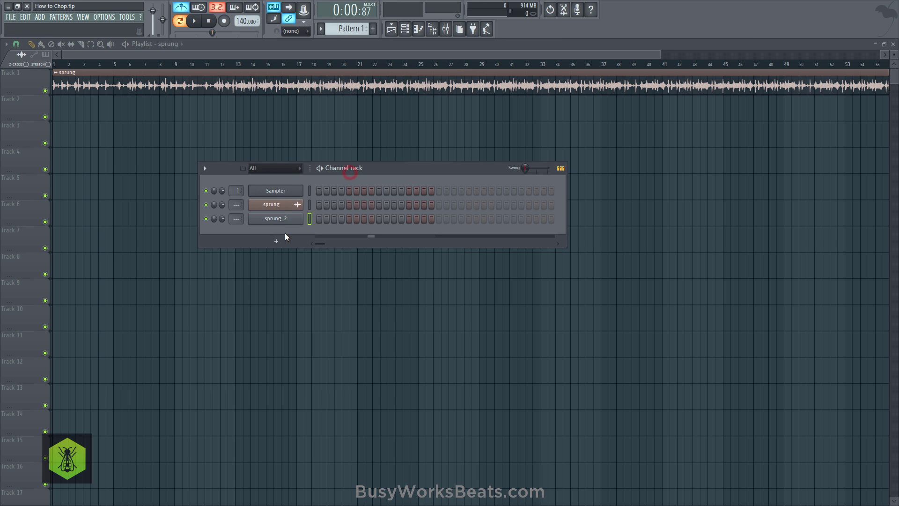
{"action": "left_click", "coordinate": [281, 238]}
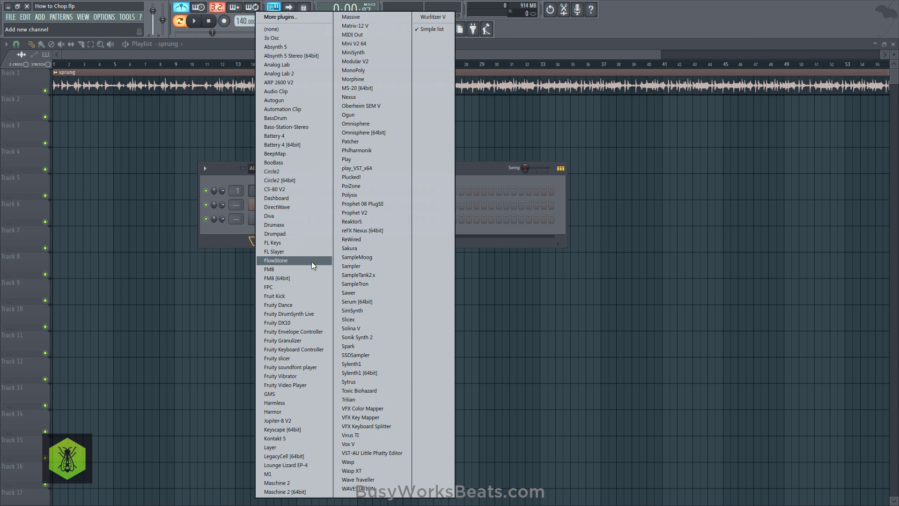
{"action": "left_click", "coordinate": [364, 319]}
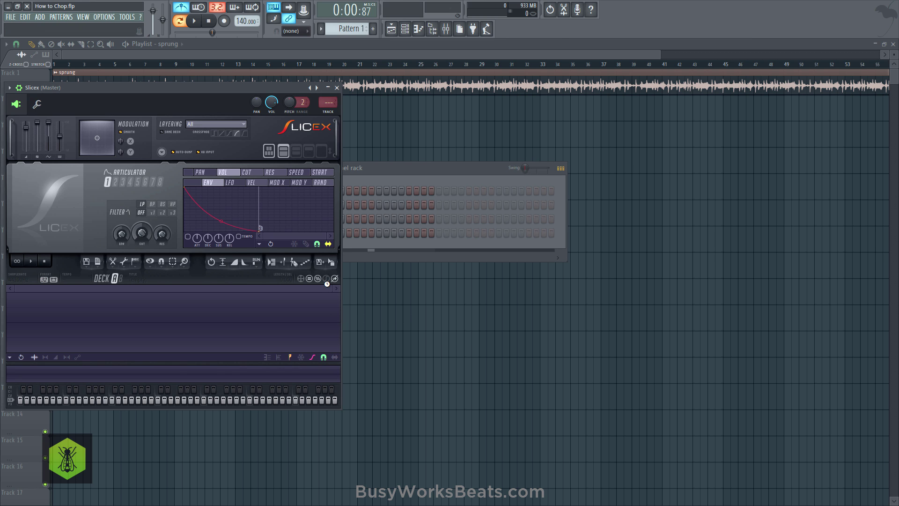
Step: Close Slicex, open the sprung_2 channel settings, and load that channel's sample onto the Slicex channel
{"action": "left_click", "coordinate": [336, 88]}
{"action": "left_click", "coordinate": [271, 220]}
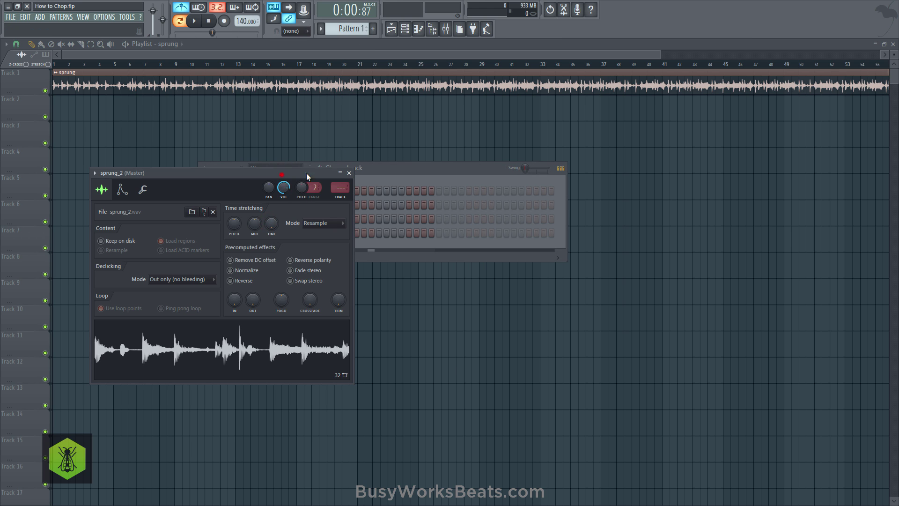
{"action": "left_click_drag", "start_coordinate": [307, 173], "coordinate": [572, 142]}
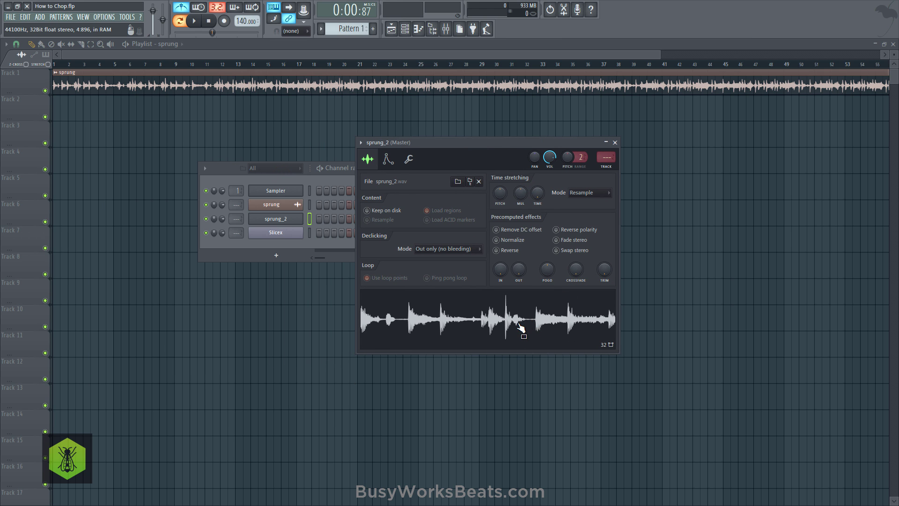
{"action": "left_click_drag", "start_coordinate": [493, 323], "coordinate": [280, 234]}
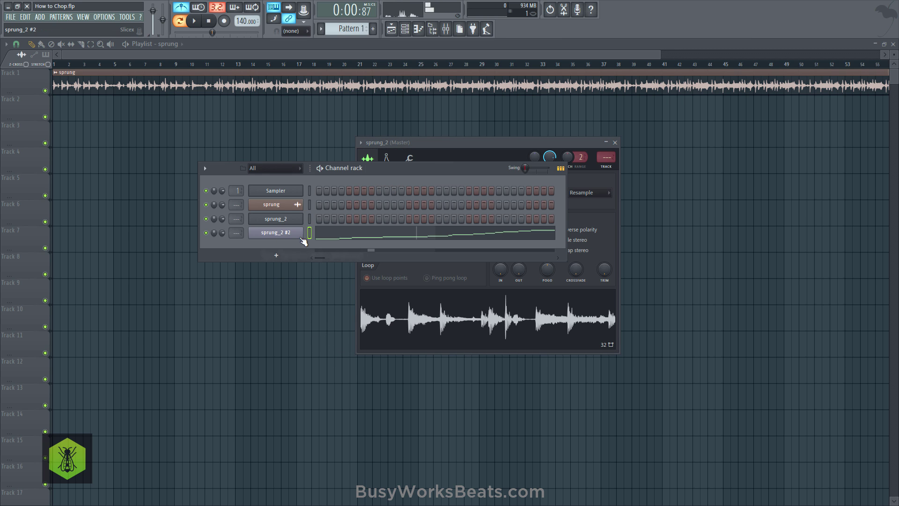
Step: Stop playback and switch off the metronome
{"action": "left_click", "coordinate": [211, 21]}
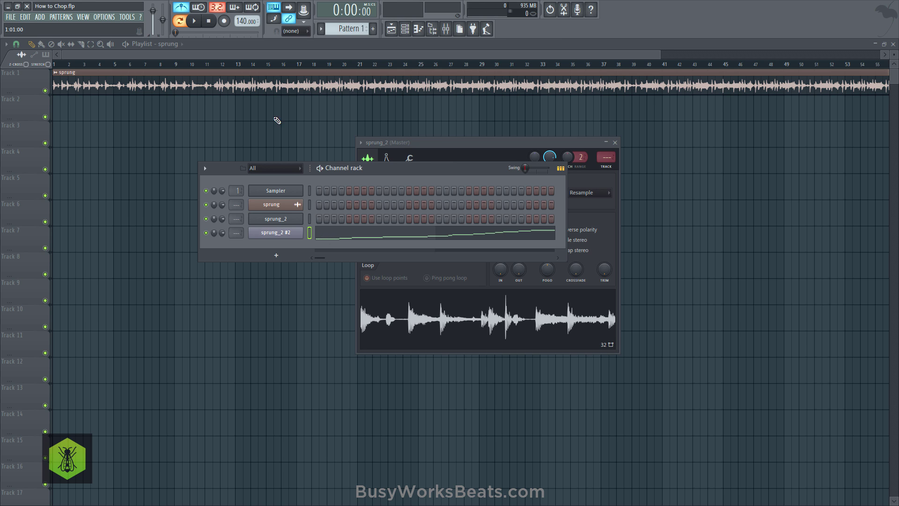
{"action": "left_click", "coordinate": [191, 21]}
{"action": "left_click", "coordinate": [187, 20]}
Step: Open the sprung_2 #2 Slicex window and move it clear of the Channel rack's channel controls
{"action": "left_click", "coordinate": [294, 234]}
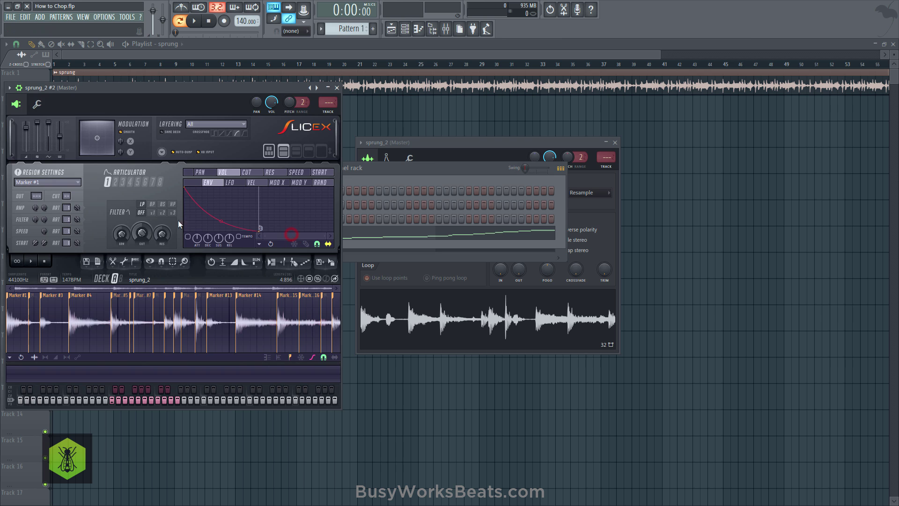
{"action": "left_click_drag", "start_coordinate": [157, 85], "coordinate": [293, 122]}
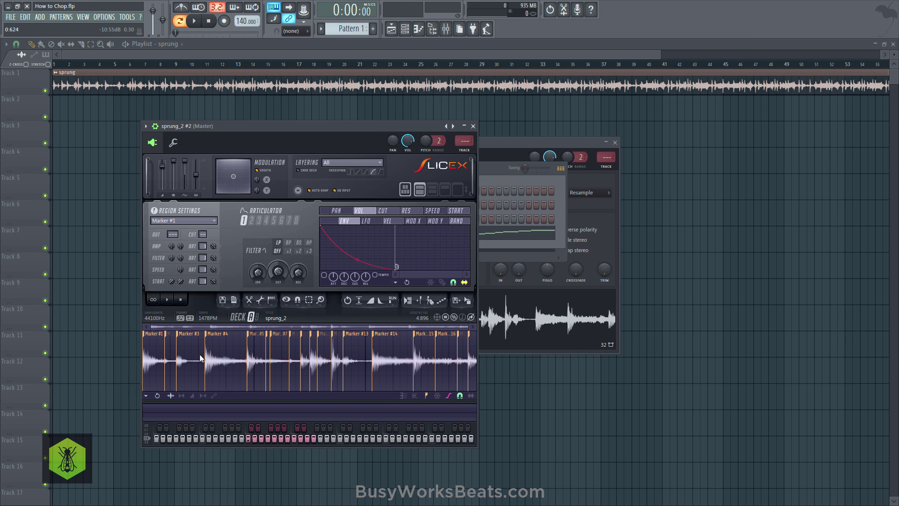
{"action": "left_click_drag", "start_coordinate": [287, 127], "coordinate": [371, 105]}
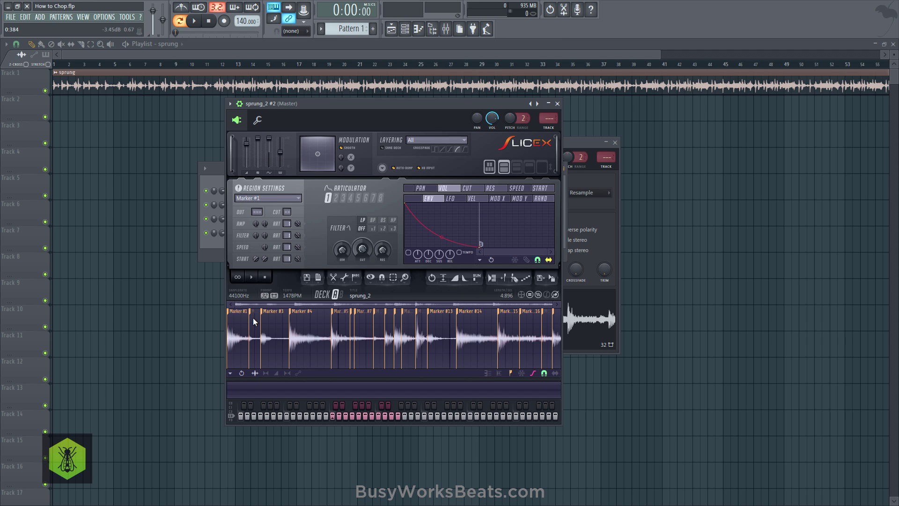
{"action": "left_click_drag", "start_coordinate": [327, 101], "coordinate": [381, 94]}
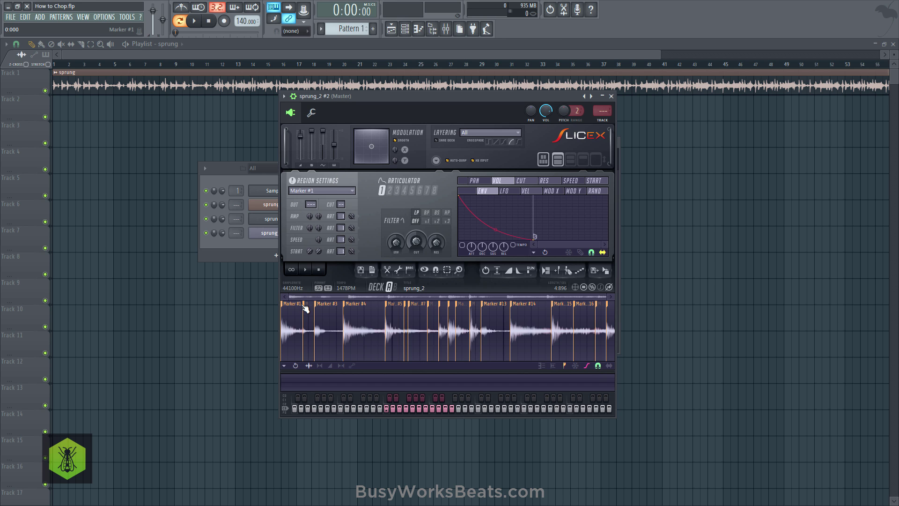
Step: Inspect the slice markers along the sprung_2 waveform in Slicex, select the Marker #2 slice and play it
{"action": "scroll", "coordinate": [304, 307], "scroll_direction": "up", "scroll_amount": 2}
{"action": "scroll", "coordinate": [305, 310], "scroll_direction": "down", "scroll_amount": 2}
{"action": "scroll", "coordinate": [559, 333], "scroll_direction": "up", "scroll_amount": 5}
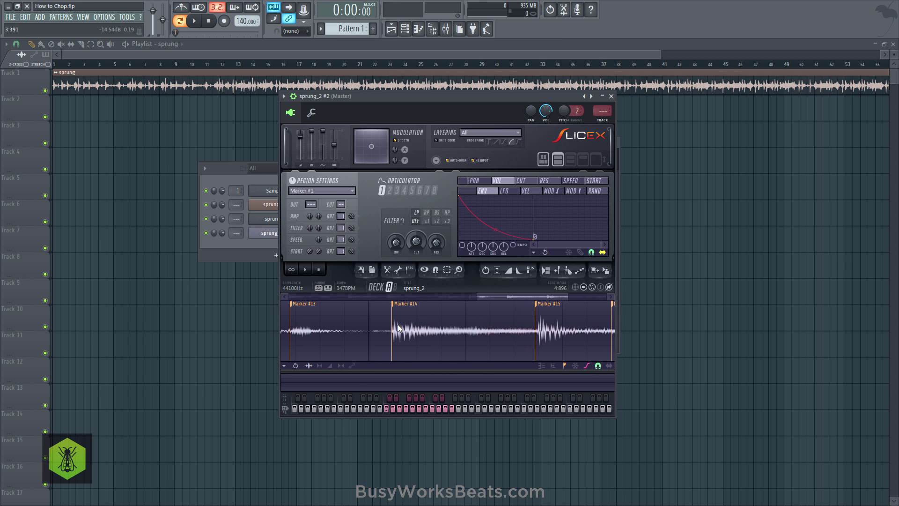
{"action": "scroll", "coordinate": [323, 331], "scroll_direction": "down", "scroll_amount": 5}
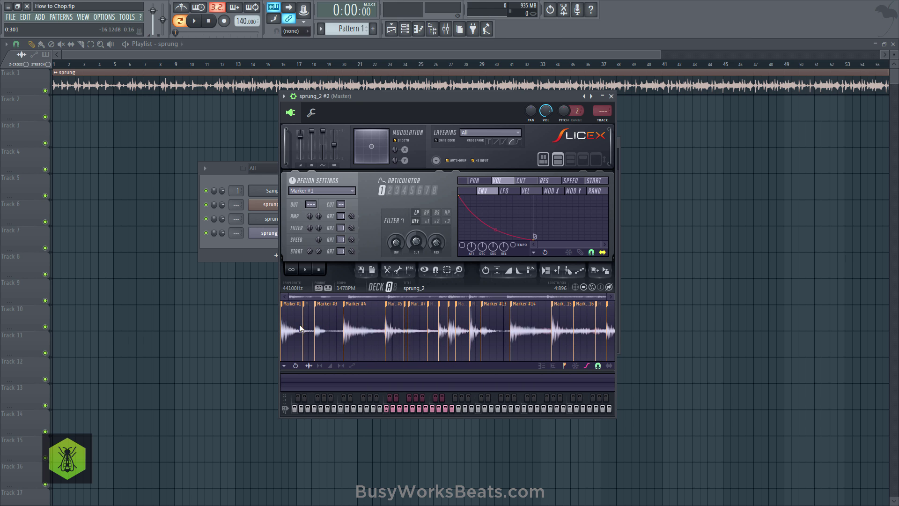
{"action": "scroll", "coordinate": [288, 344], "scroll_direction": "up", "scroll_amount": 5}
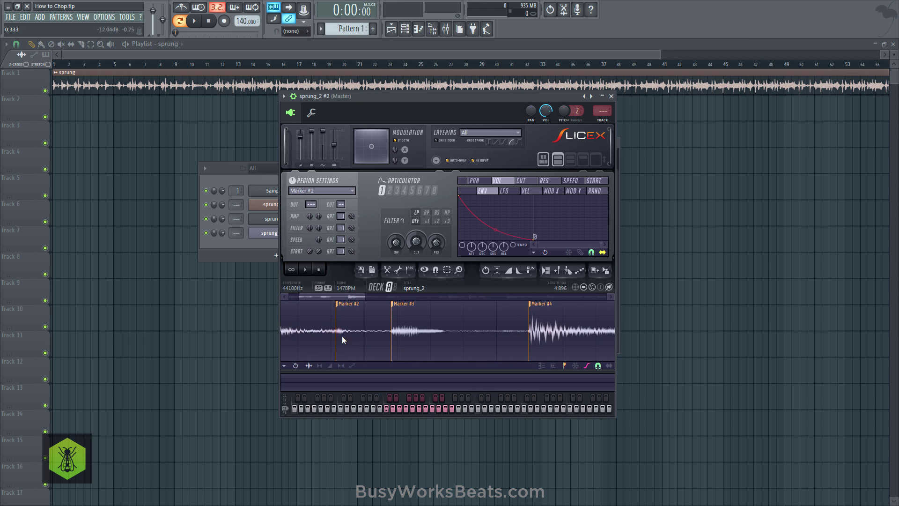
{"action": "left_click", "coordinate": [347, 306]}
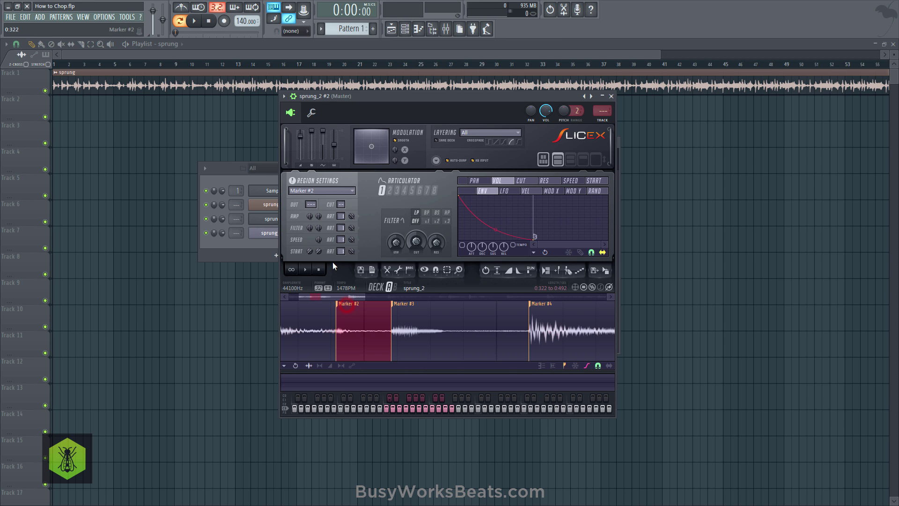
{"action": "left_click", "coordinate": [305, 269]}
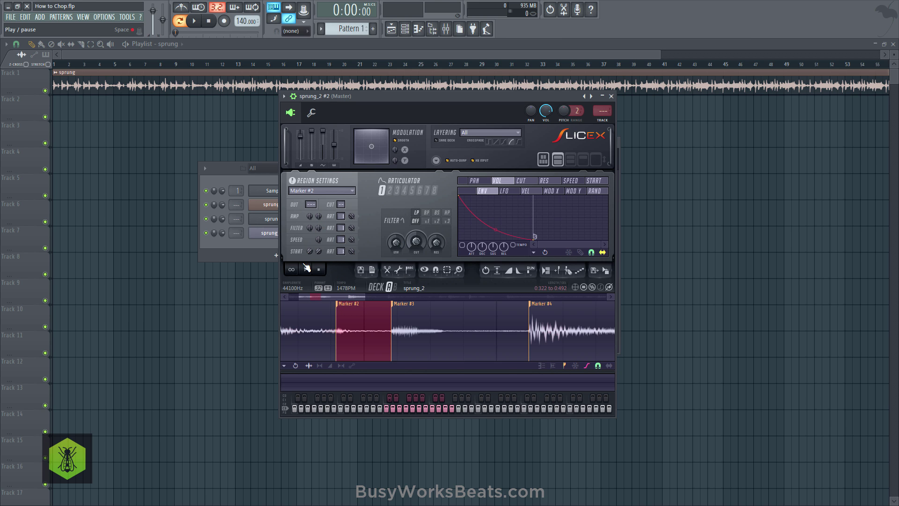
Step: Audition the slices at Marker #6 and Marker #7, and delete Marker #7 to merge the two slices
{"action": "scroll", "coordinate": [335, 313], "scroll_direction": "down", "scroll_amount": 5}
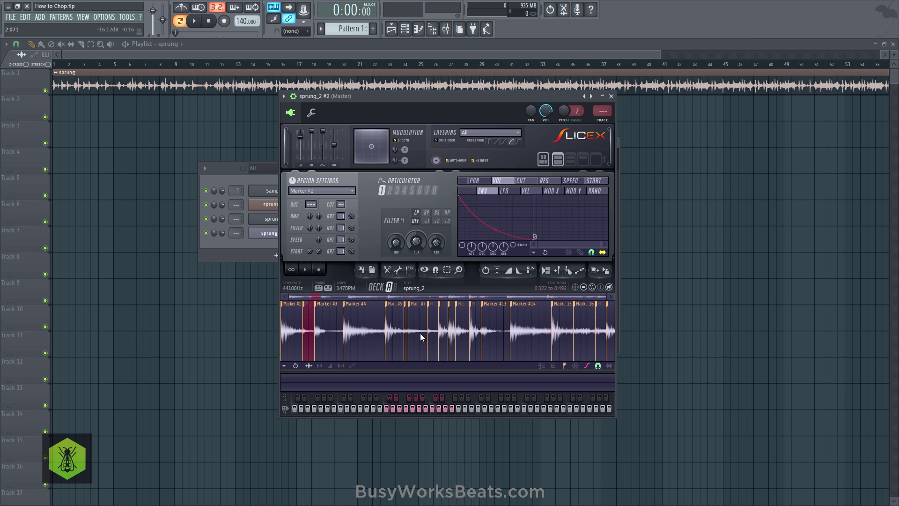
{"action": "left_click", "coordinate": [406, 303]}
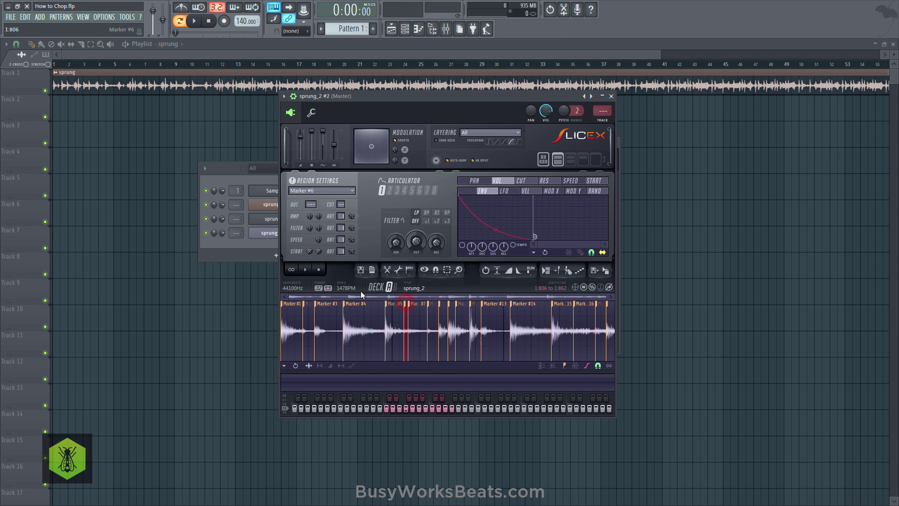
{"action": "left_click", "coordinate": [306, 271]}
{"action": "left_click", "coordinate": [410, 307]}
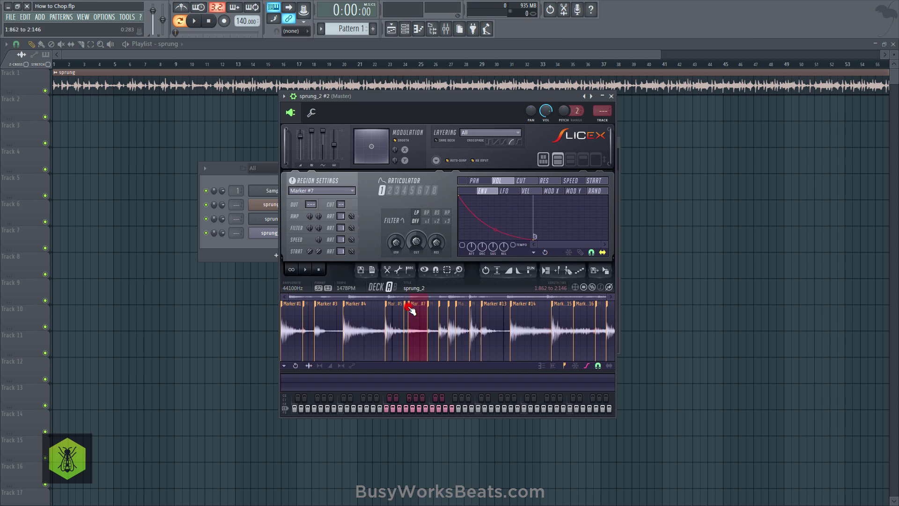
{"action": "left_click", "coordinate": [305, 270]}
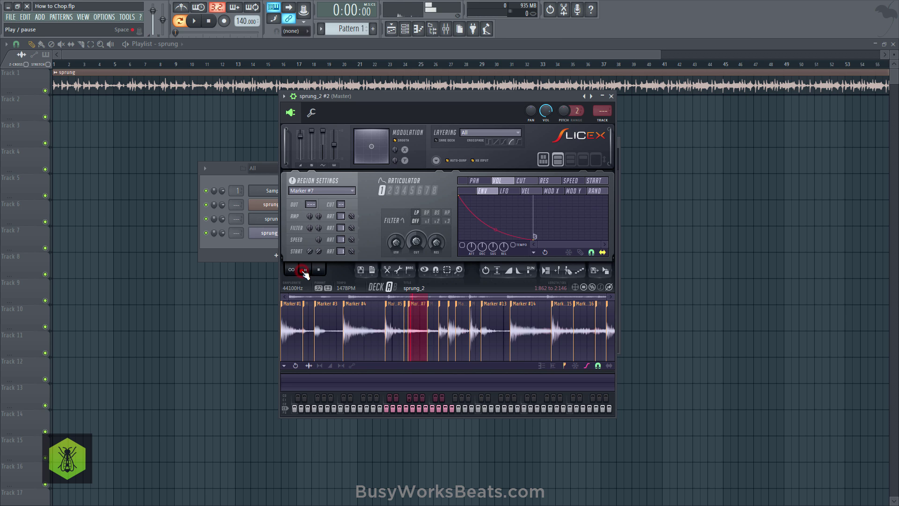
{"action": "left_click", "coordinate": [305, 271]}
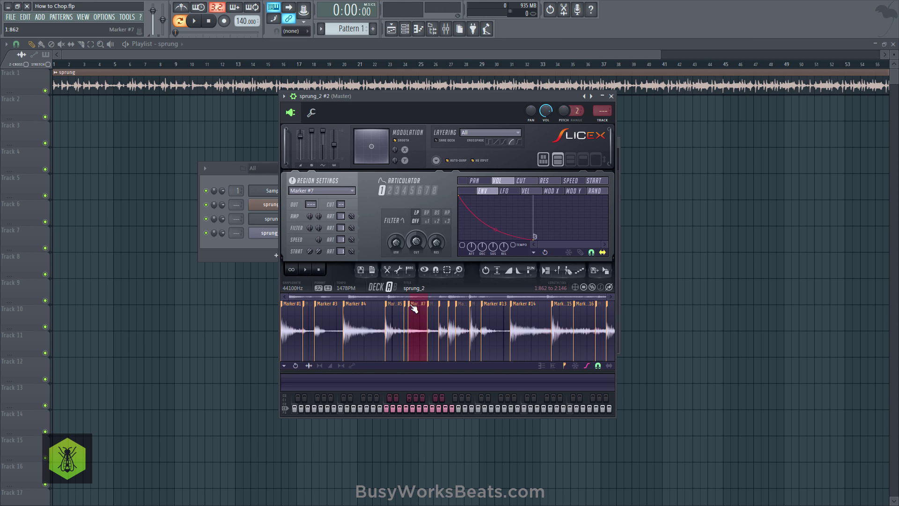
{"action": "right_click", "coordinate": [414, 308]}
{"action": "left_click", "coordinate": [431, 315]}
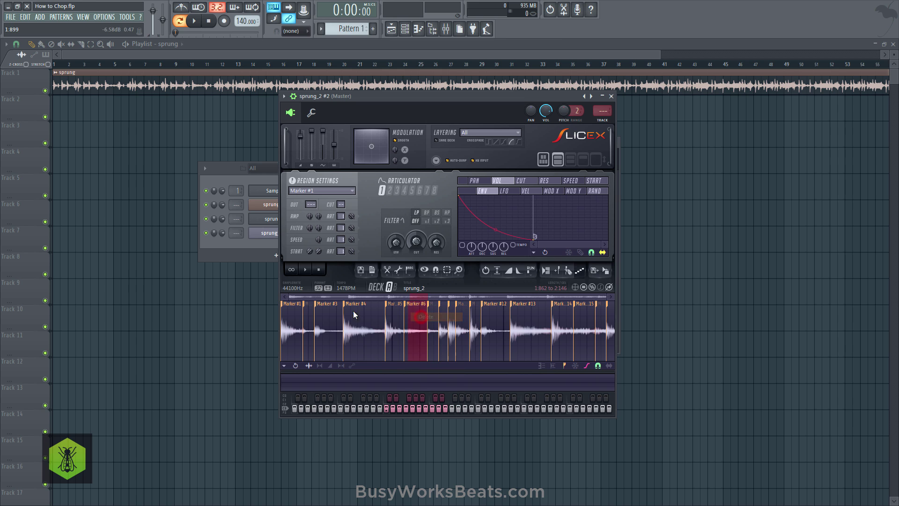
Step: Examine the slice notes in the sprung_2 #2 piano roll, close it and select the merged Marker #6 slice in Slicex
{"action": "left_click", "coordinate": [279, 253]}
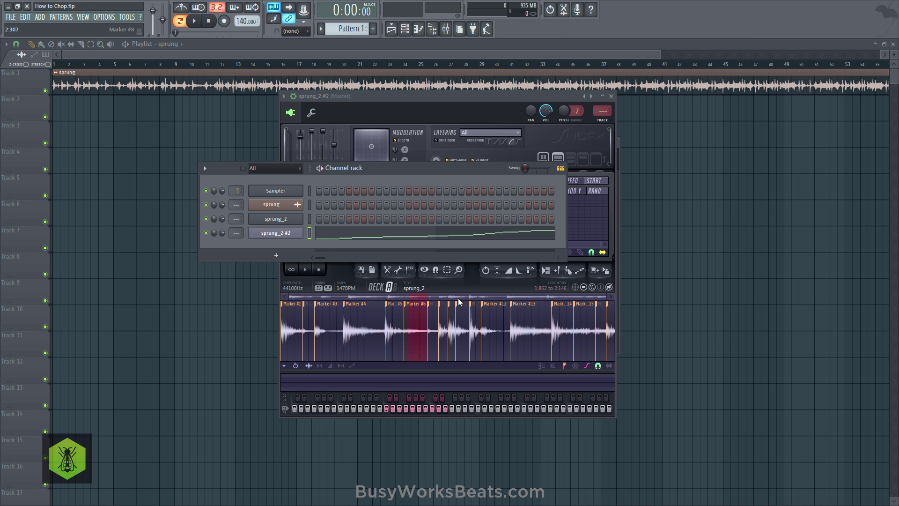
{"action": "left_click", "coordinate": [333, 238]}
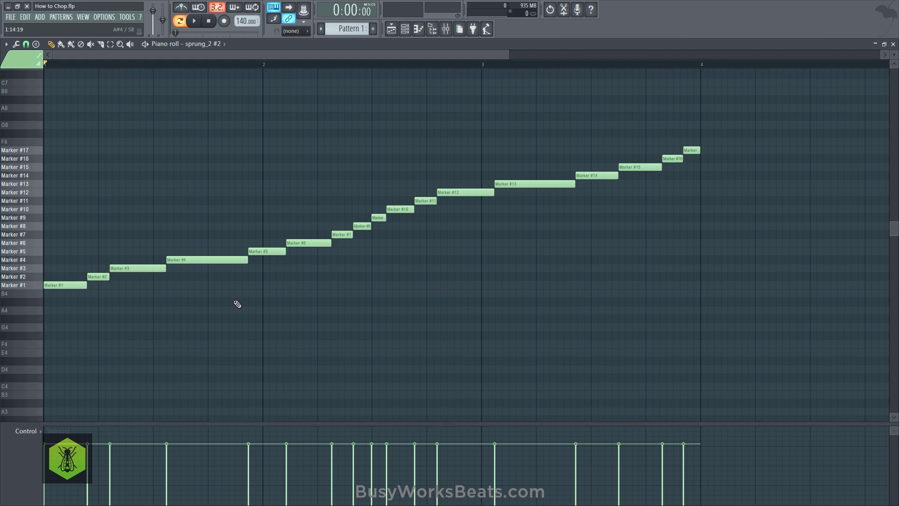
{"action": "left_click", "coordinate": [894, 43]}
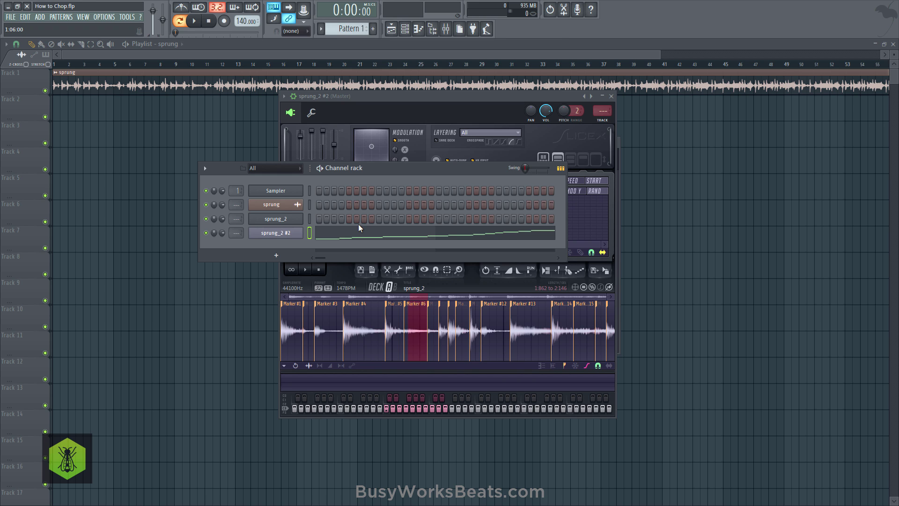
{"action": "left_click", "coordinate": [417, 309]}
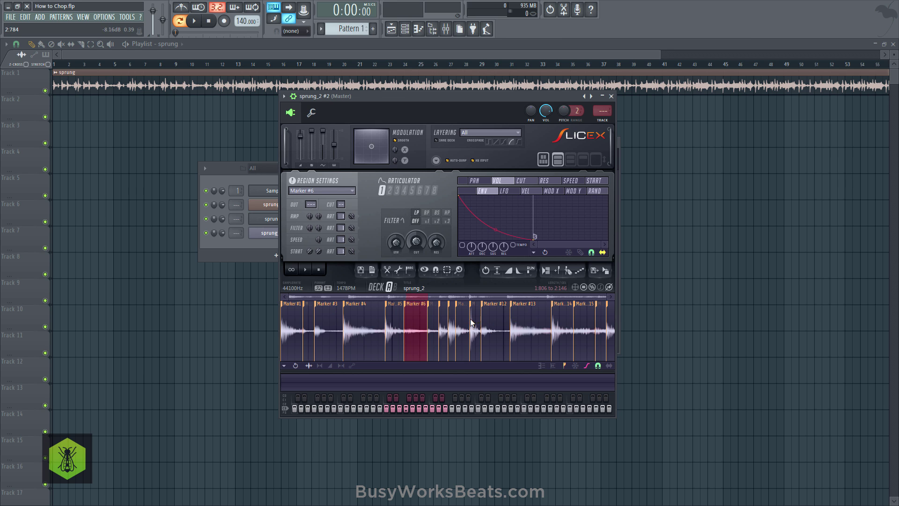
Step: Open the piano roll of the sprung_2 #2 channel and delete all of its slice notes
{"action": "left_click", "coordinate": [276, 256]}
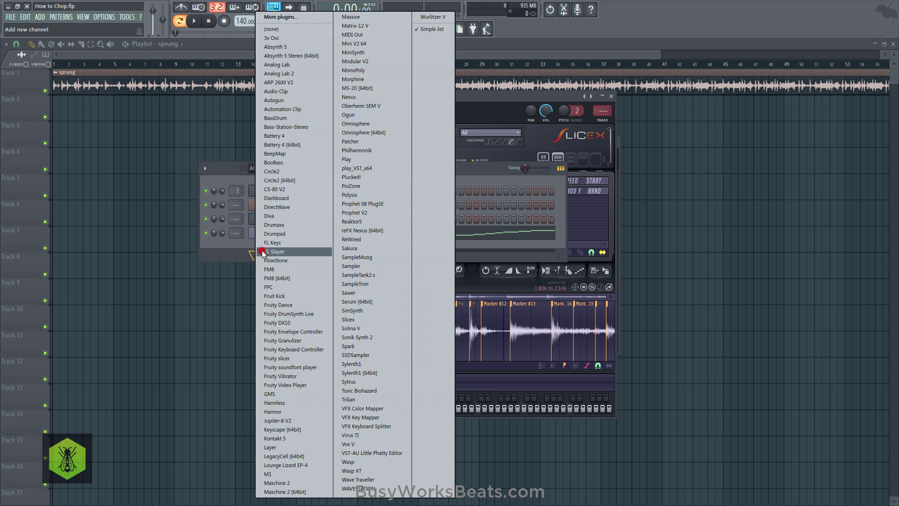
{"action": "left_click", "coordinate": [240, 242]}
{"action": "right_click", "coordinate": [300, 231]}
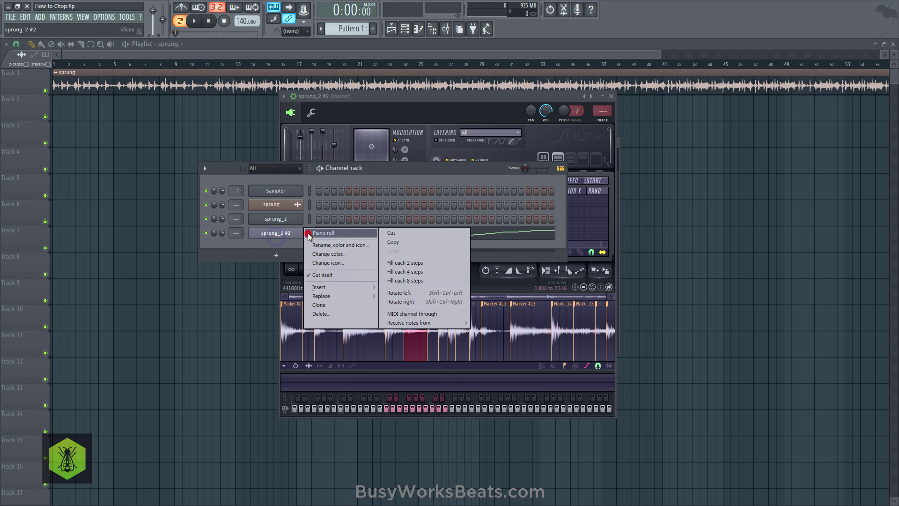
{"action": "left_click", "coordinate": [318, 232]}
{"action": "scroll", "coordinate": [145, 65], "scroll_direction": "down", "scroll_amount": 4}
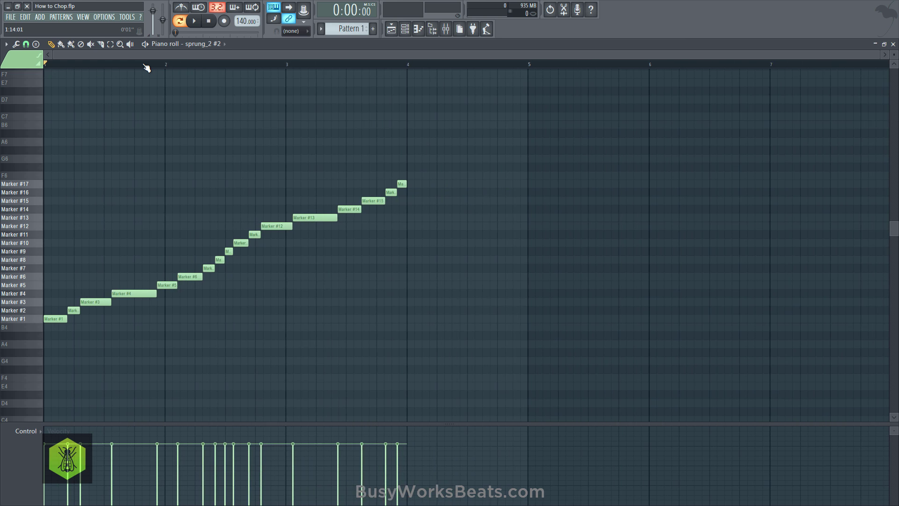
{"action": "key", "text": "ctrl+a"}
{"action": "key", "text": "Delete"}
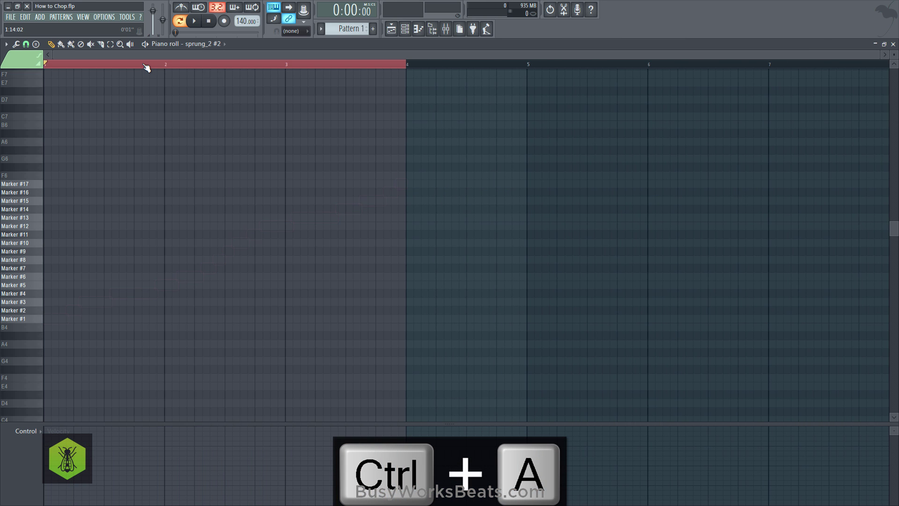
Step: Audition the first three slices, Marker #1 to Marker #3, by playing their notes repeatedly
{"action": "key", "text": "z"}
{"action": "key", "text": "s"}
{"action": "key", "text": "x"}
{"action": "key", "text": "s"}
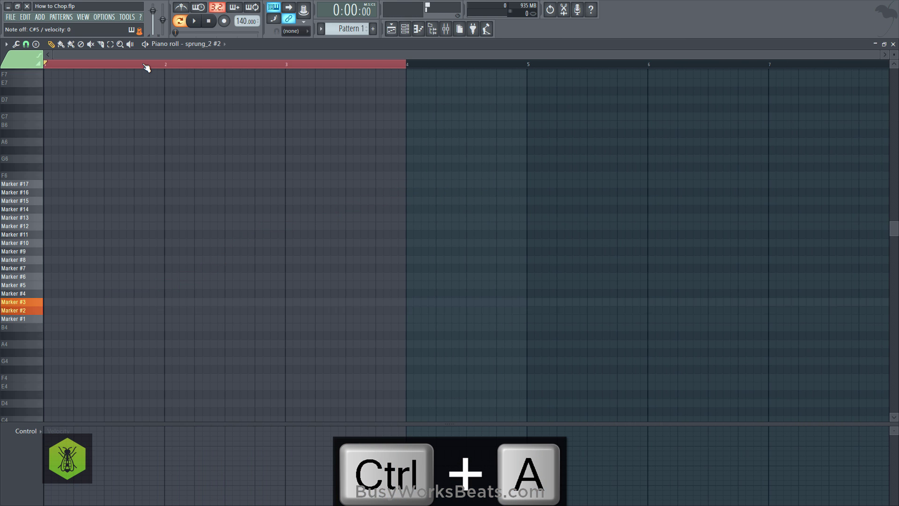
{"action": "key", "text": "z"}
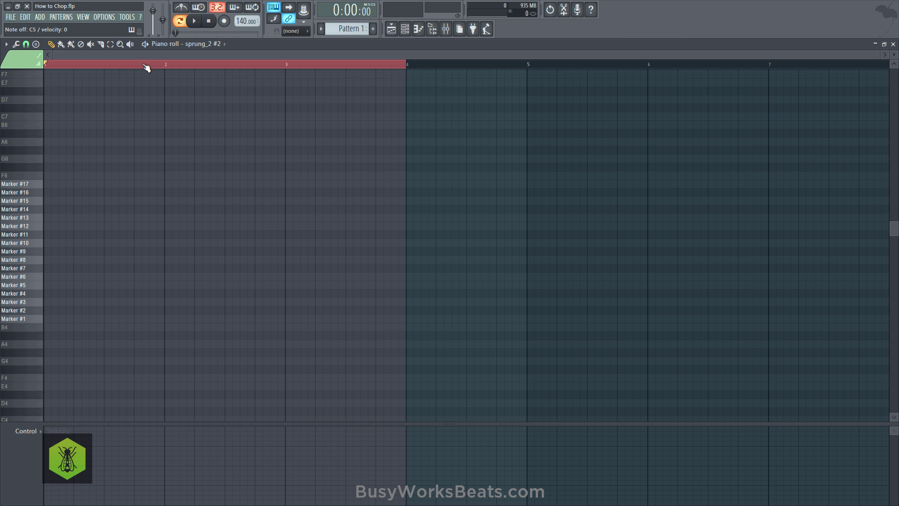
{"action": "key", "text": "s"}
{"action": "key", "text": "z"}
{"action": "key", "text": "s"}
{"action": "key", "text": "x"}
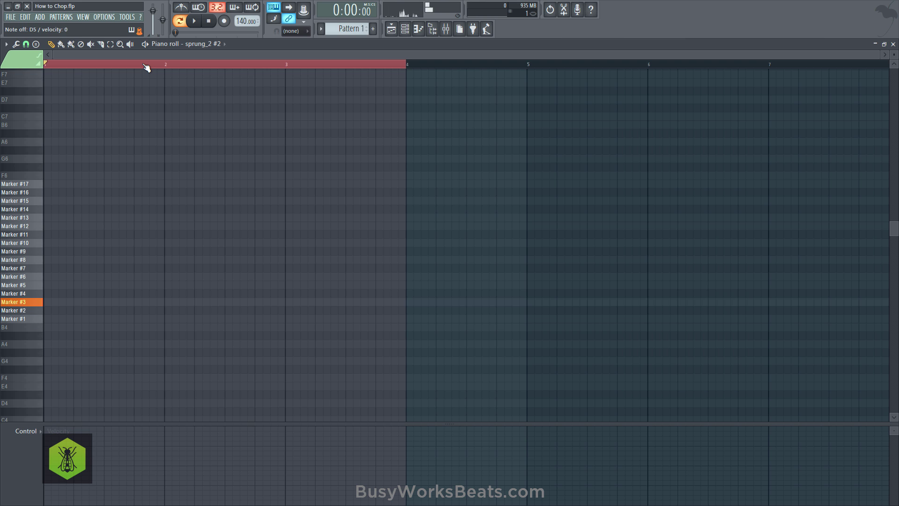
Step: Play through the slices from Marker #4 up to Marker #15 in ascending order
{"action": "key", "text": "d"}
{"action": "key", "text": "c"}
{"action": "key", "text": "v"}
{"action": "key", "text": "g"}
{"action": "key", "text": "b"}
{"action": "key", "text": "h"}
{"action": "key", "text": "n"}
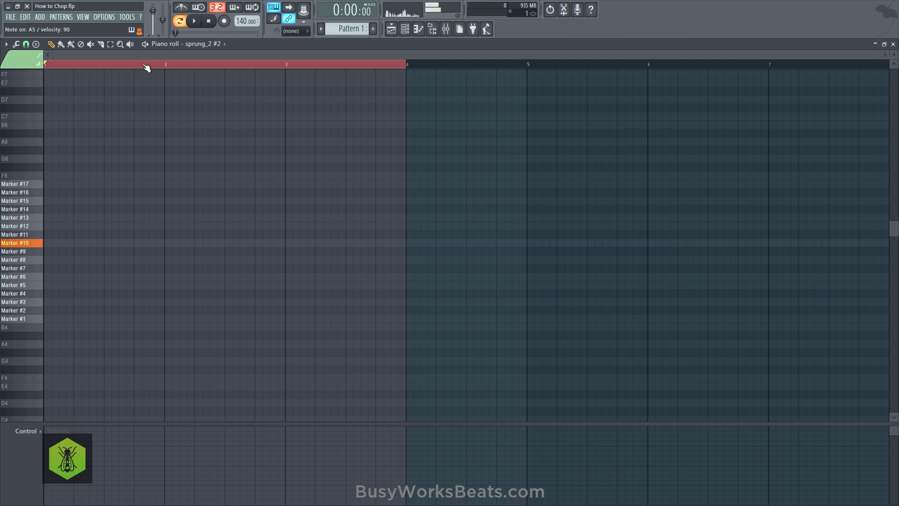
{"action": "key", "text": "j"}
{"action": "key", "text": "m"}
{"action": "key", "text": "comma"}
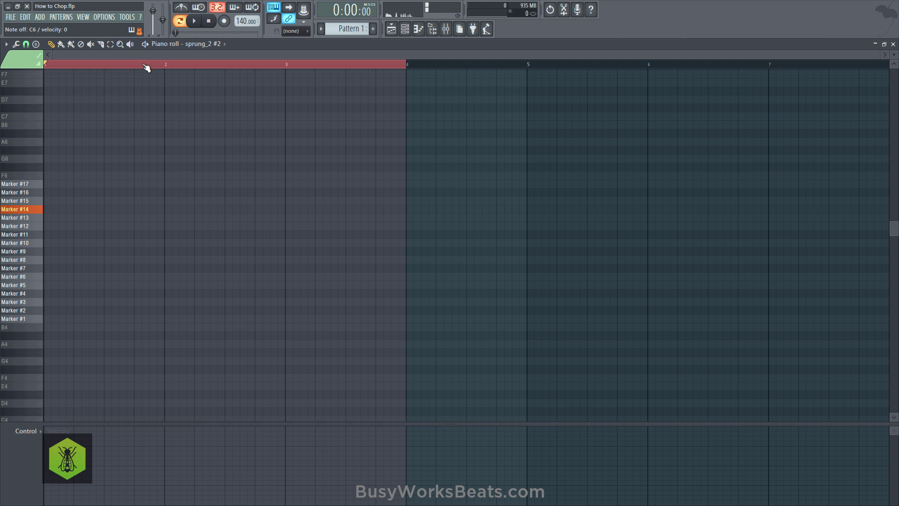
{"action": "key", "text": "period"}
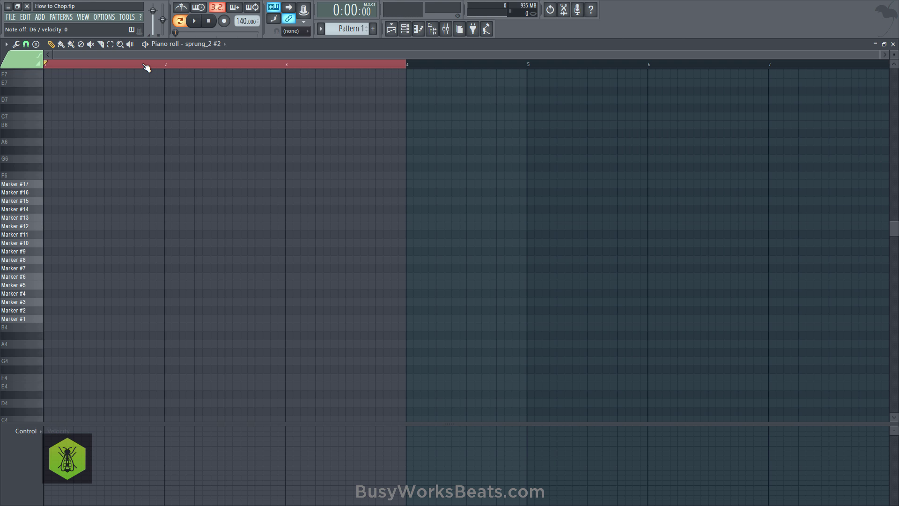
Step: Alternate between the Marker #13 and Marker #15 slices to hear how they sound together
{"action": "key", "text": "comma"}
{"action": "key", "text": "period"}
{"action": "key", "text": "period"}
{"action": "key", "text": "comma"}
{"action": "key", "text": "period"}
{"action": "key", "text": "period"}
Step: Place Marker #13 and Marker #15 notes at the start of bar 1 and set the piano roll snap to 1/3 step
{"action": "left_click_drag", "start_coordinate": [146, 68], "coordinate": [91, 141]}
{"action": "left_click", "coordinate": [49, 218]}
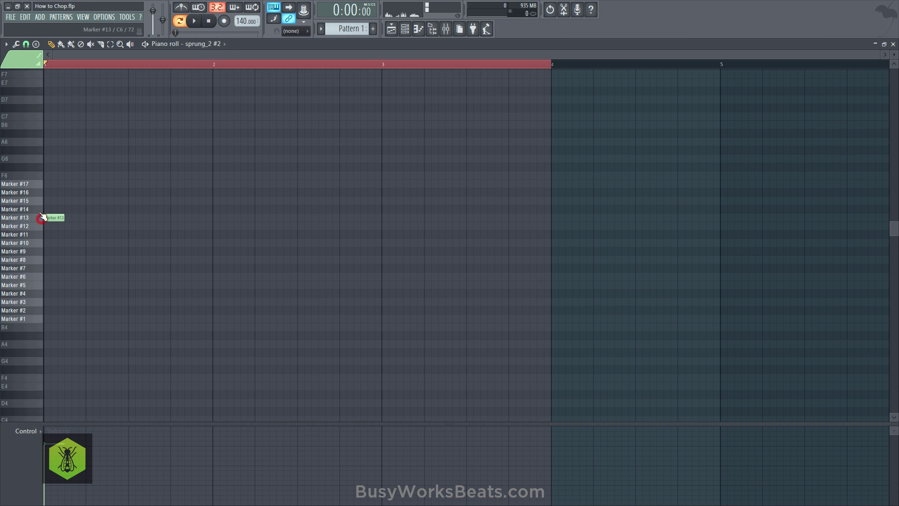
{"action": "left_click", "coordinate": [26, 44]}
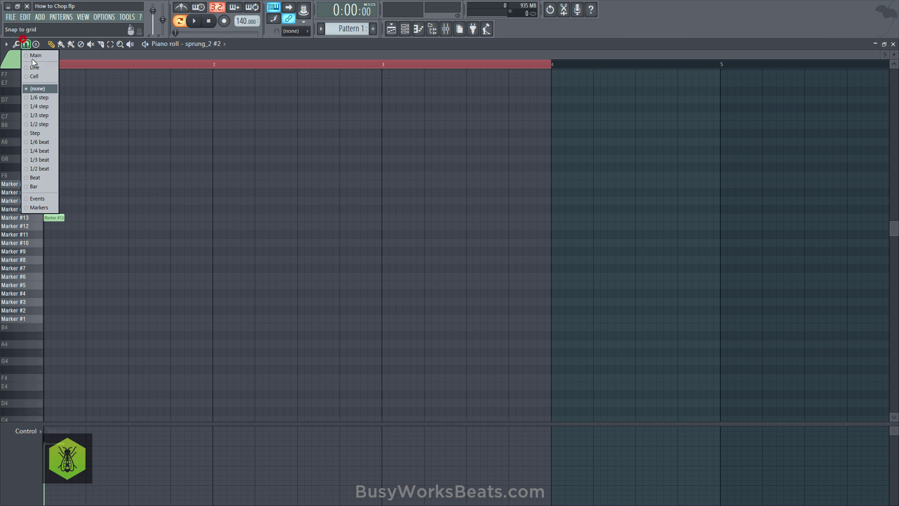
{"action": "left_click", "coordinate": [37, 117]}
{"action": "left_click", "coordinate": [52, 201]}
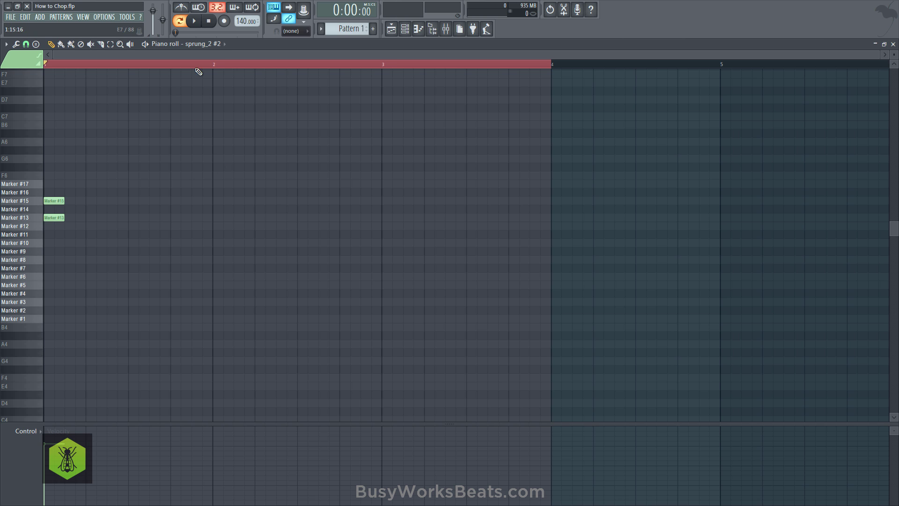
Step: Turn on the metronome and lower the project tempo to 84 BPM
{"action": "left_click", "coordinate": [182, 8]}
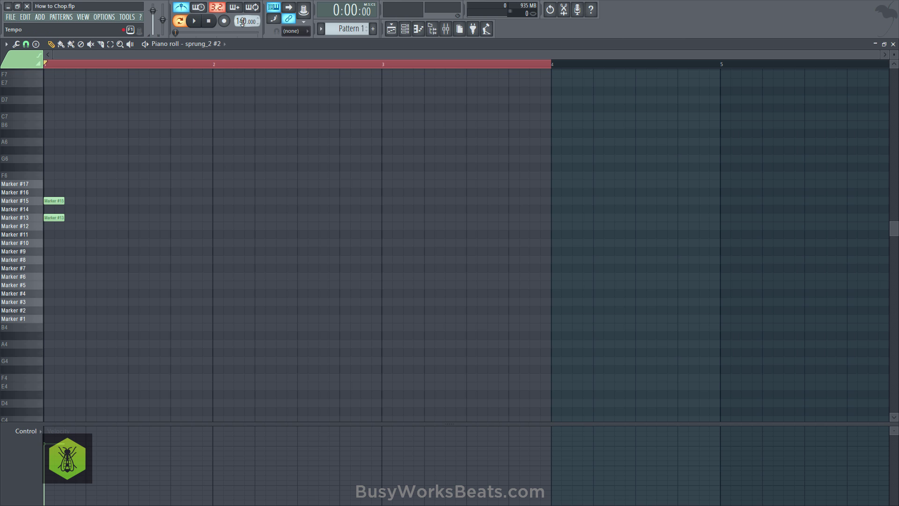
{"action": "left_click_drag", "start_coordinate": [241, 21], "coordinate": [241, 51]}
Step: Place a Marker #1 note at the start of bar 1 and a Marker #2 note directly after it
{"action": "left_click", "coordinate": [53, 319]}
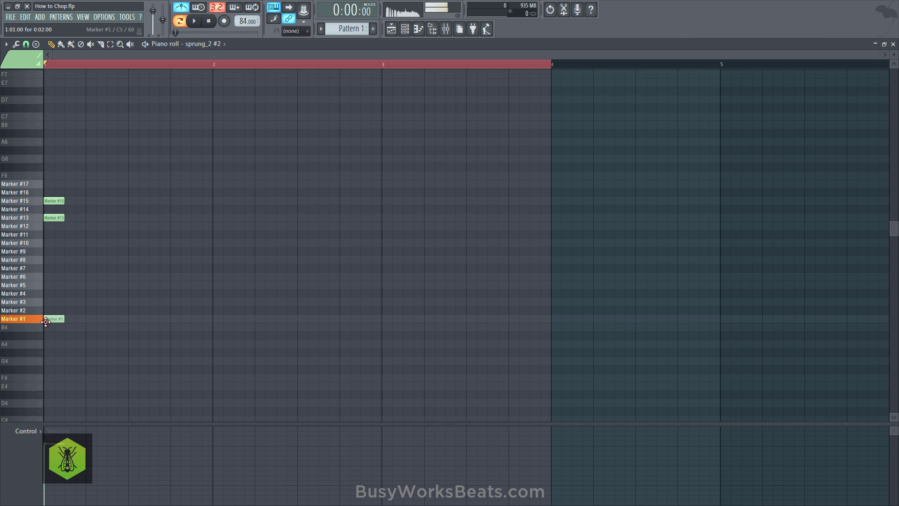
{"action": "left_click", "coordinate": [40, 311]}
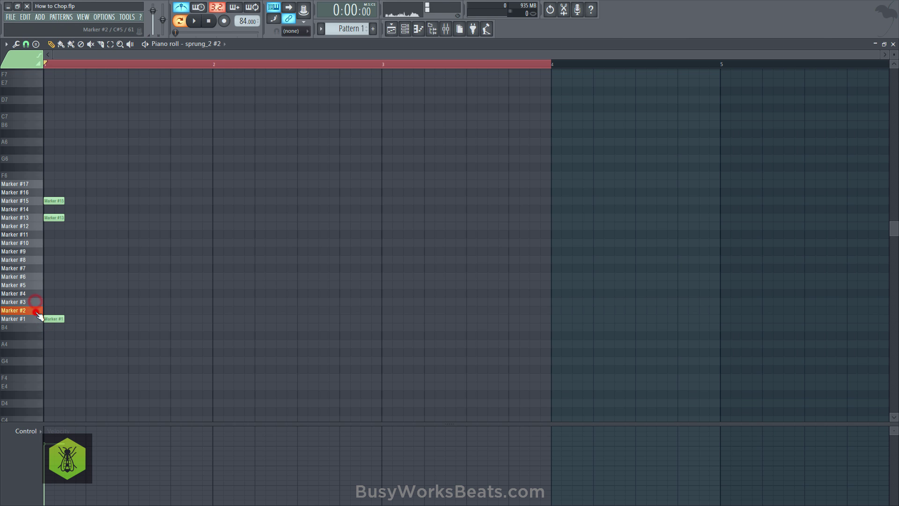
{"action": "left_click", "coordinate": [38, 310]}
{"action": "left_click", "coordinate": [67, 310]}
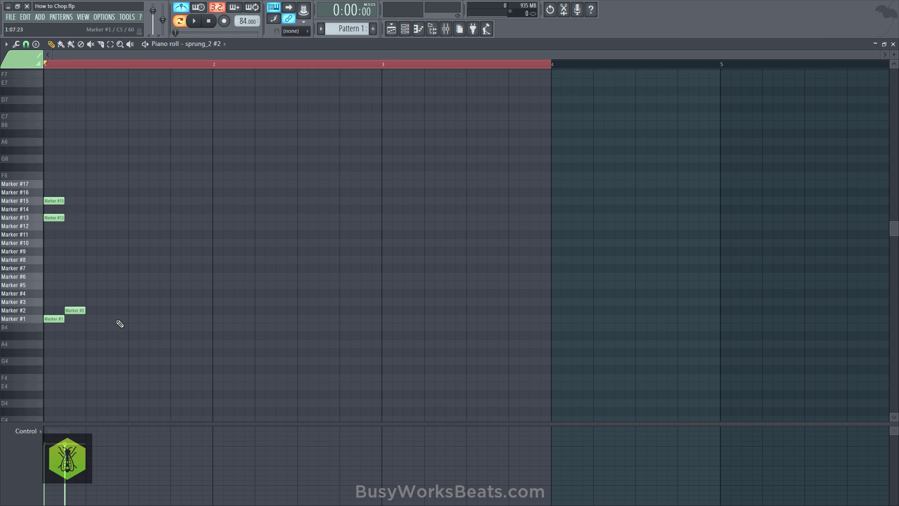
Step: Audition the slices from Marker #3 up to Marker #17 on the piano roll keys, and replay Marker #3
{"action": "left_click", "coordinate": [32, 301]}
{"action": "left_click", "coordinate": [33, 302]}
{"action": "left_click", "coordinate": [32, 284]}
{"action": "left_click", "coordinate": [31, 278]}
{"action": "left_click", "coordinate": [34, 269]}
{"action": "left_click", "coordinate": [34, 261]}
{"action": "left_click", "coordinate": [36, 252]}
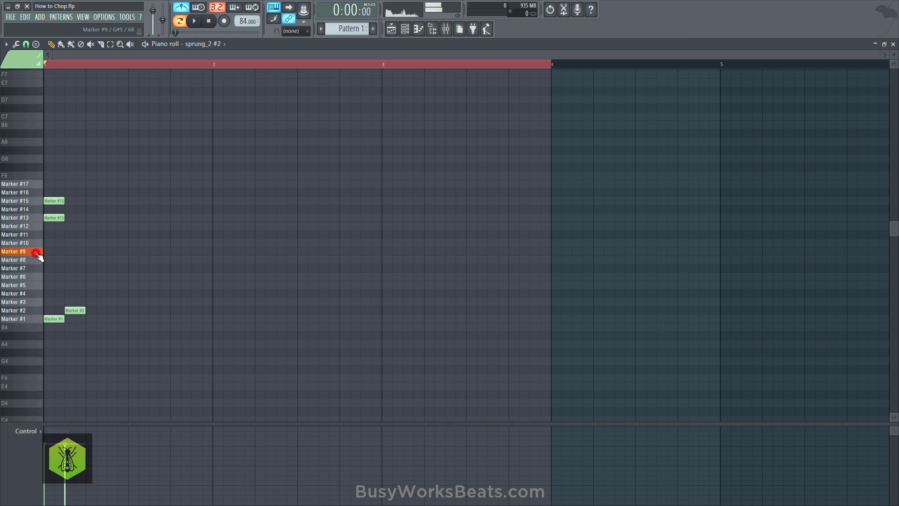
{"action": "left_click", "coordinate": [37, 244]}
{"action": "left_click", "coordinate": [38, 235]}
{"action": "left_click", "coordinate": [39, 226]}
{"action": "left_click", "coordinate": [39, 218]}
{"action": "left_click", "coordinate": [38, 210]}
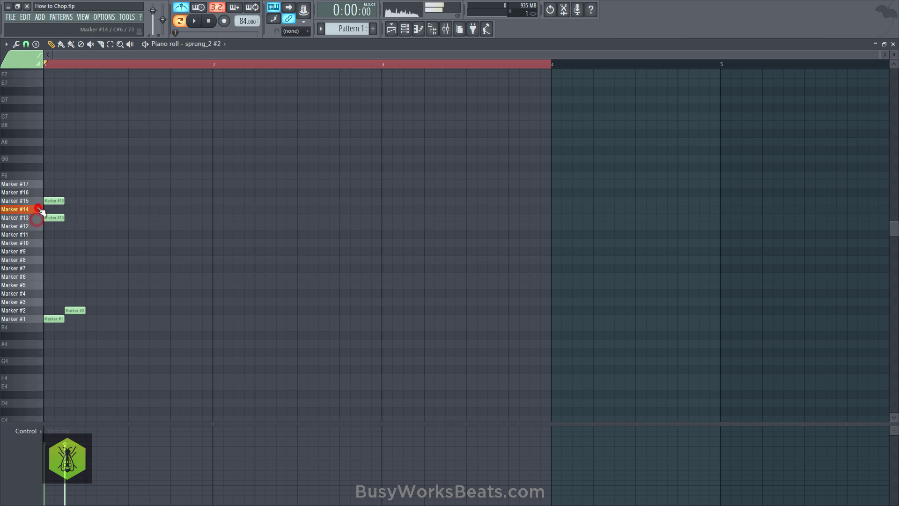
{"action": "left_click", "coordinate": [38, 201]}
{"action": "left_click", "coordinate": [37, 193]}
{"action": "left_click", "coordinate": [38, 185]}
{"action": "left_click", "coordinate": [33, 302]}
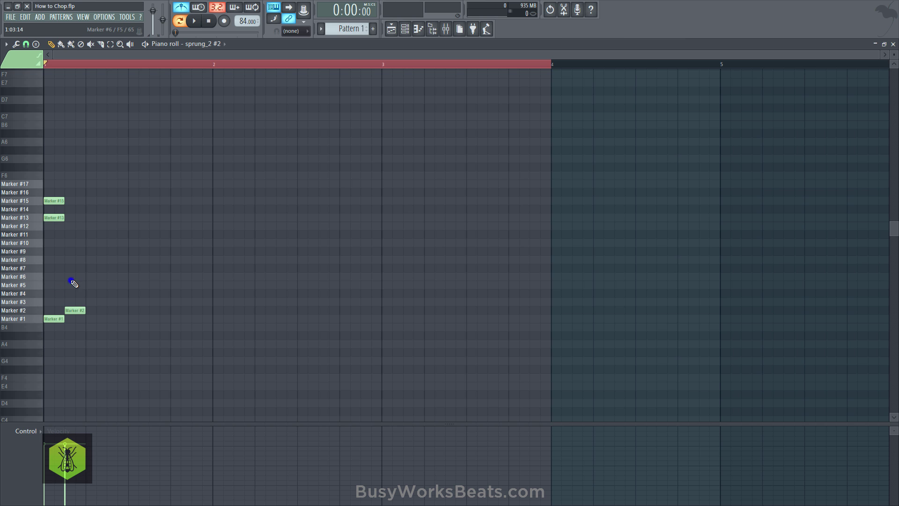
Step: Try moving the Marker #2 note slightly later with snapping off, undo the move, and restore the fractional-step snap
{"action": "left_click", "coordinate": [28, 47]}
{"action": "left_click", "coordinate": [37, 85]}
{"action": "left_click_drag", "start_coordinate": [78, 279], "coordinate": [75, 313]}
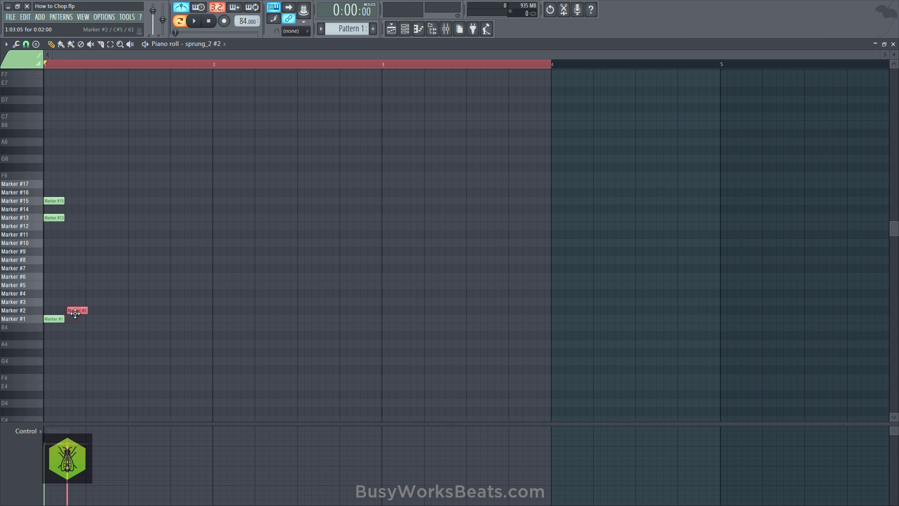
{"action": "key", "text": "ctrl+z"}
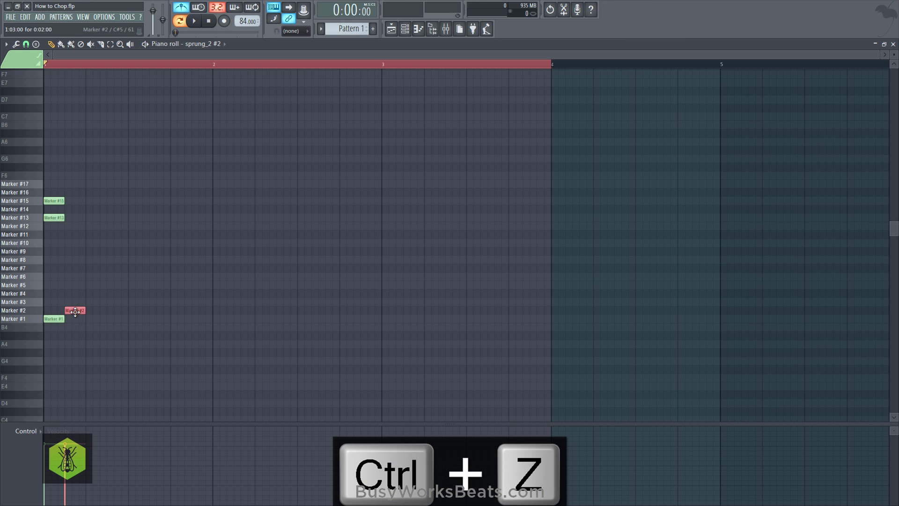
{"action": "left_click", "coordinate": [26, 44]}
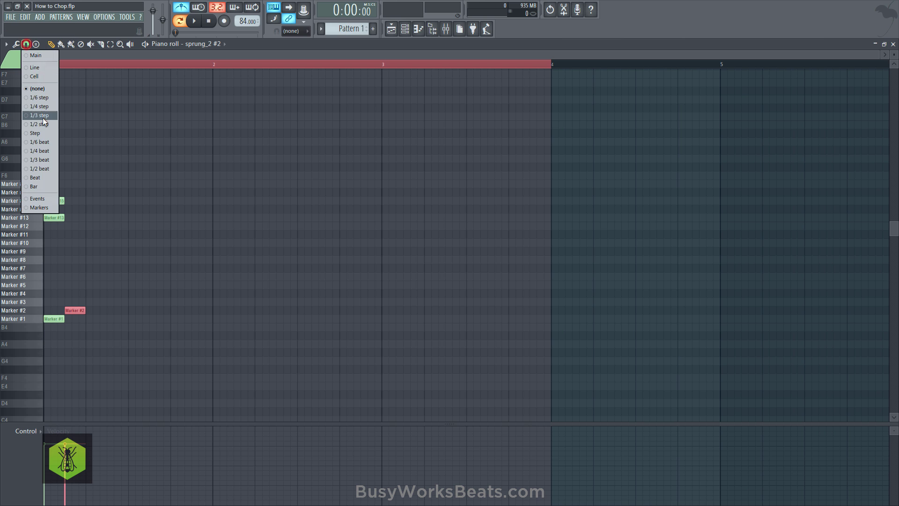
{"action": "left_click", "coordinate": [43, 116]}
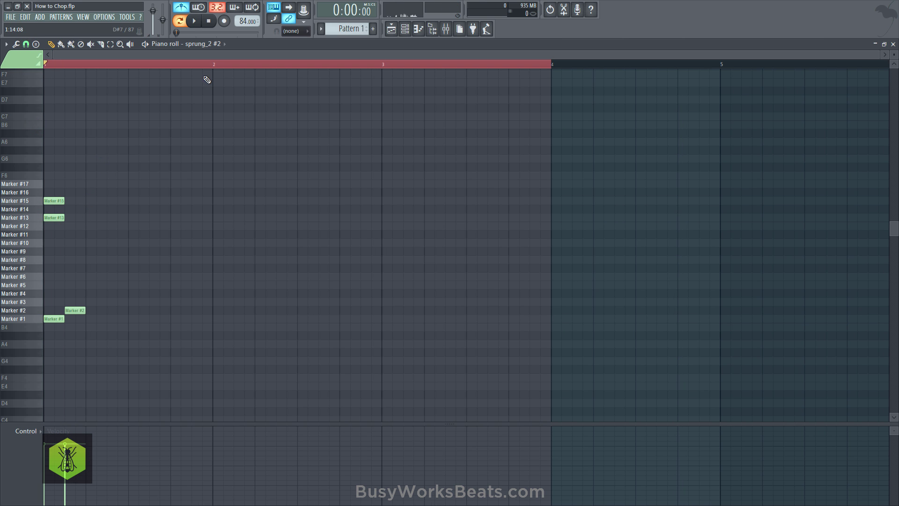
Step: Delete the Marker #1 and Marker #2 notes from the start of bar 1 and play back the remaining chord
{"action": "right_click", "coordinate": [53, 319]}
{"action": "key", "text": "space"}
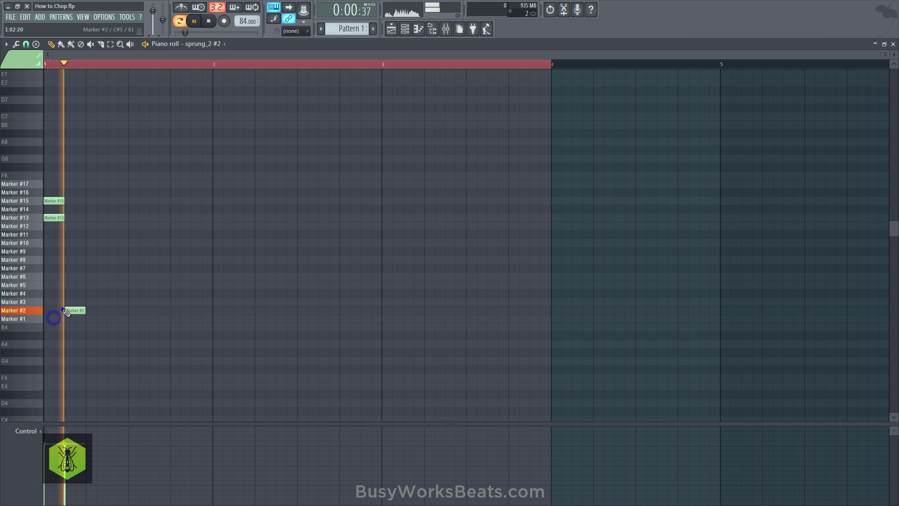
{"action": "right_click", "coordinate": [65, 310]}
{"action": "key", "text": "space"}
{"action": "key", "text": "space"}
{"action": "key", "text": "space"}
Step: Add a half-step pair of Marker #13 and Marker #15 notes on step 4 of bar 1 and play it back
{"action": "mouse_move", "coordinate": [68, 221]}
{"action": "left_mouse_down"}
{"action": "mouse_move", "coordinate": [56, 198]}
{"action": "mouse_move", "coordinate": [103, 200]}
{"action": "mouse_move", "coordinate": [84, 201]}
{"action": "mouse_move", "coordinate": [47, 225]}
{"action": "left_mouse_up"}
{"action": "key", "text": "space"}
{"action": "key", "text": "space"}
{"action": "key", "text": "space"}
{"action": "key", "text": "space"}
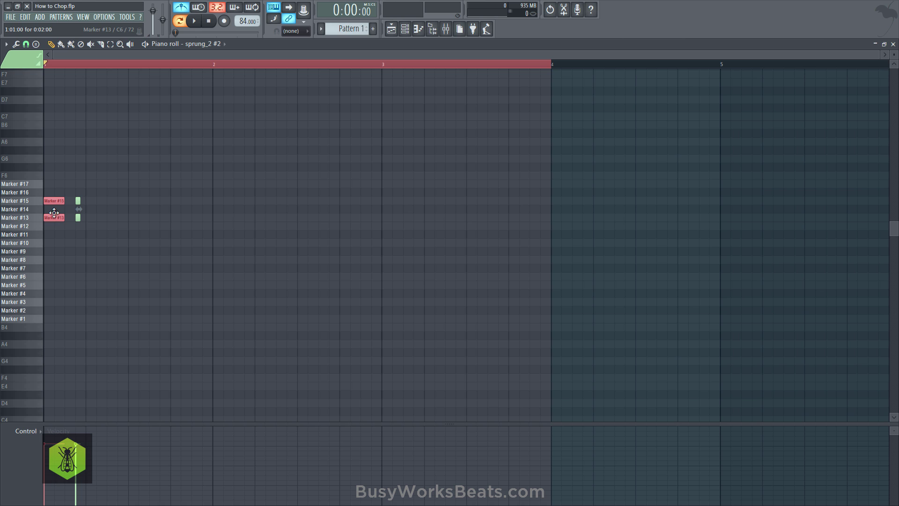
{"action": "left_click", "coordinate": [94, 201]}
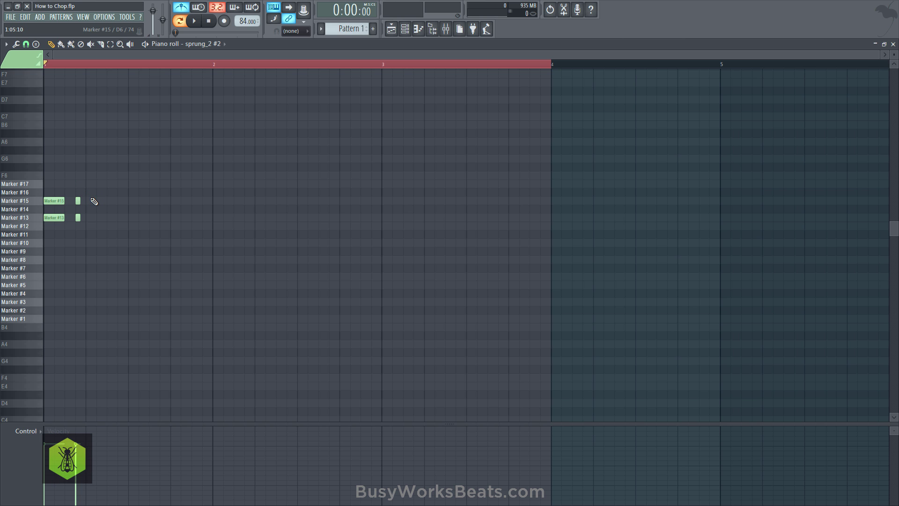
{"action": "key", "text": "space"}
{"action": "key", "text": "space"}
Step: Place a two-step Marker #6 note on step 5 of bar 1 and play back the pattern
{"action": "left_click", "coordinate": [98, 210]}
{"action": "mouse_move", "coordinate": [98, 209]}
{"action": "left_mouse_down"}
{"action": "mouse_move", "coordinate": [88, 212]}
{"action": "mouse_move", "coordinate": [82, 276]}
{"action": "mouse_move", "coordinate": [86, 285]}
{"action": "mouse_move", "coordinate": [87, 274]}
{"action": "mouse_move", "coordinate": [106, 277]}
{"action": "left_mouse_up"}
{"action": "key", "text": "space"}
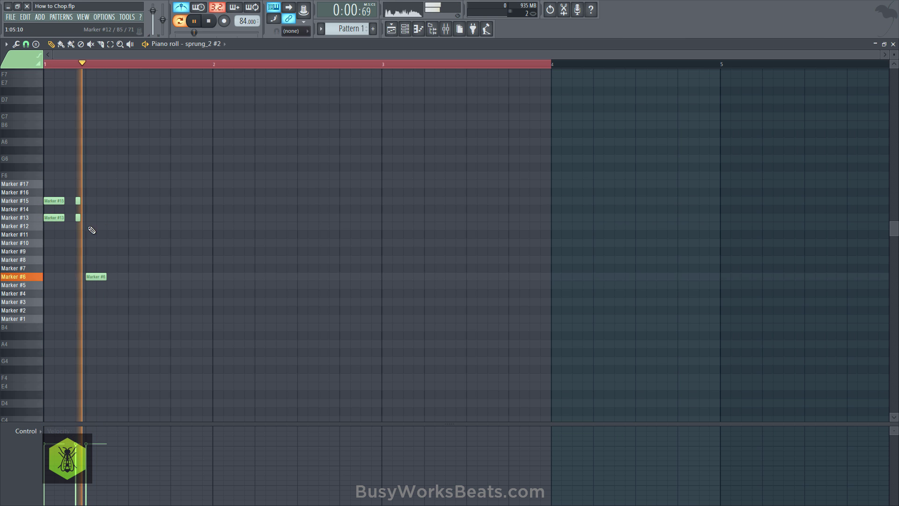
{"action": "key", "text": "space"}
Step: Delete the short Marker #13 and Marker #15 pair on step 4 and lengthen the opening pair to four steps
{"action": "left_click_drag", "start_coordinate": [85, 226], "coordinate": [78, 196]}
{"action": "key", "text": "Delete"}
{"action": "right_click", "coordinate": [111, 223]}
{"action": "key", "text": "space"}
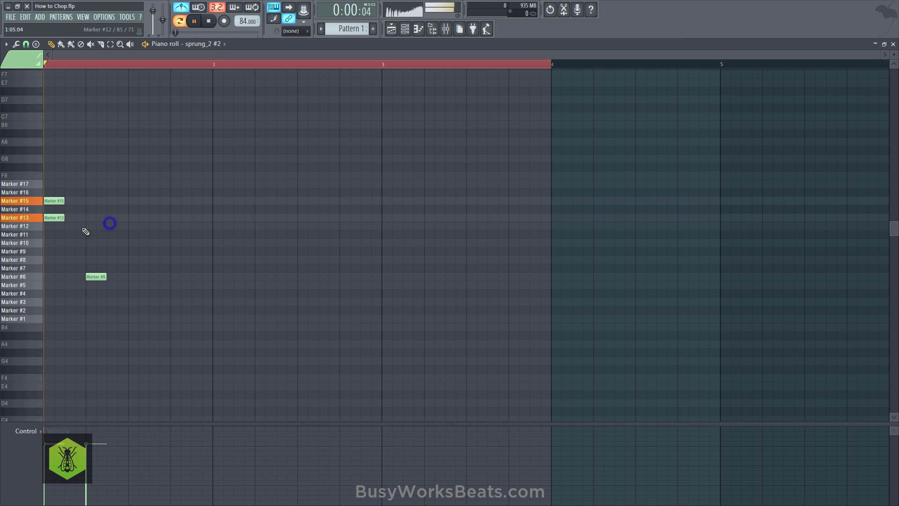
{"action": "mouse_move", "coordinate": [69, 236]}
{"action": "left_mouse_down"}
{"action": "mouse_move", "coordinate": [61, 198]}
{"action": "mouse_move", "coordinate": [85, 201]}
{"action": "left_mouse_up"}
{"action": "key", "text": "space"}
{"action": "key", "text": "space"}
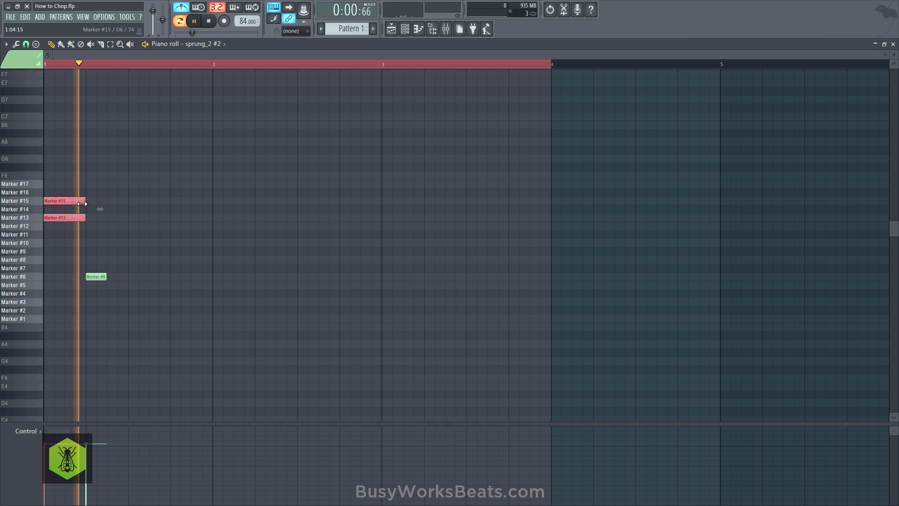
Step: Turn off the metronome and play the pattern from the start
{"action": "left_click", "coordinate": [187, 8]}
{"action": "key", "text": "space"}
{"action": "right_click", "coordinate": [123, 239]}
{"action": "key", "text": "space"}
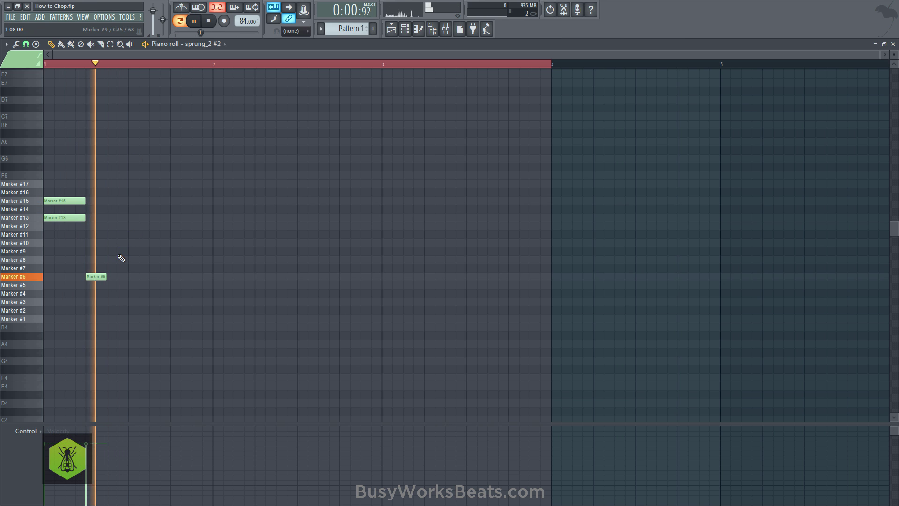
{"action": "key", "text": "space"}
{"action": "left_click_drag", "start_coordinate": [77, 239], "coordinate": [68, 189]}
{"action": "right_click", "coordinate": [110, 224]}
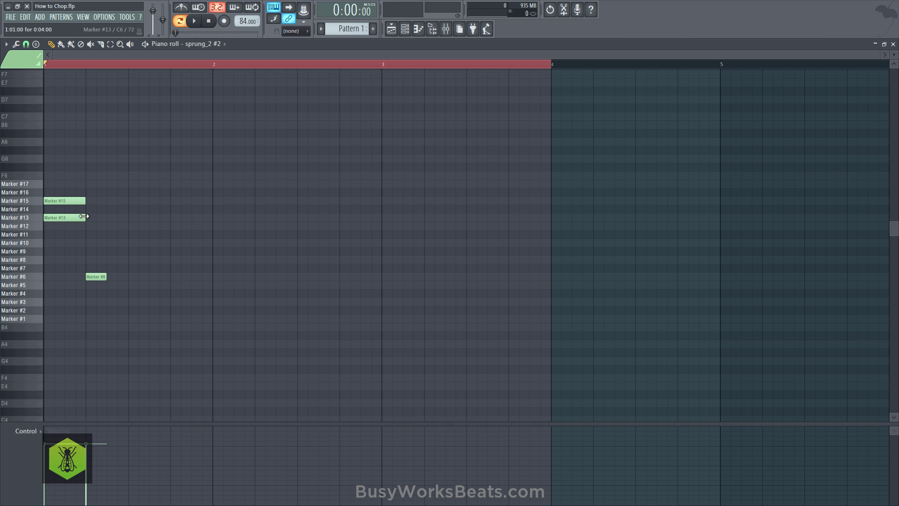
Step: Undo a trial deletion of the Marker #6 note and audition the Marker #1 and Marker #2 slices
{"action": "right_click", "coordinate": [97, 279]}
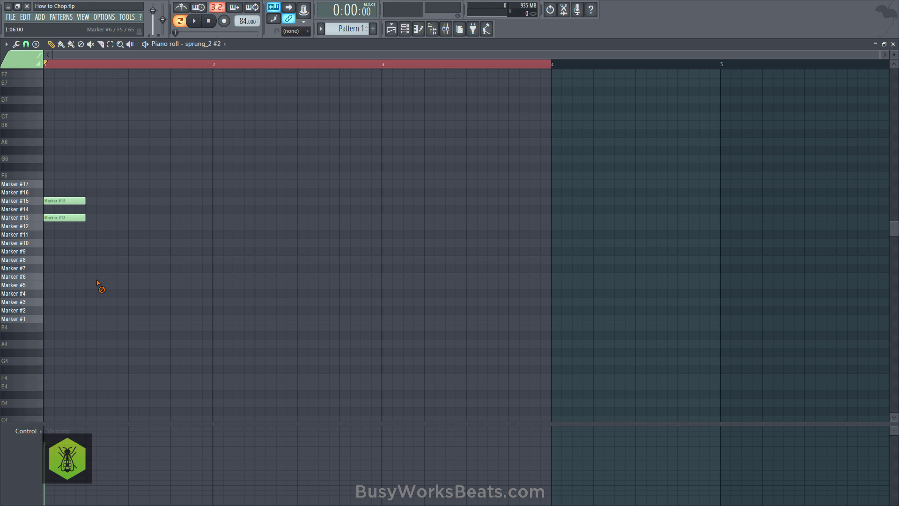
{"action": "key", "text": "ctrl+z"}
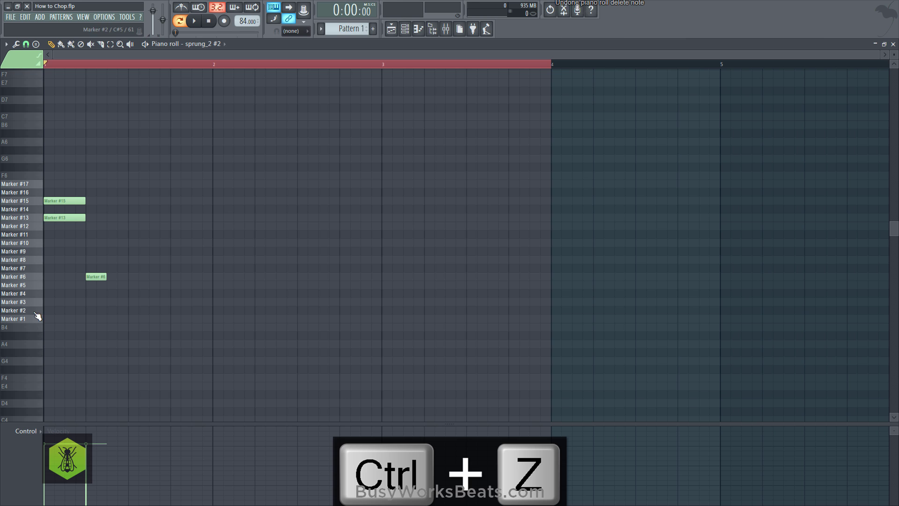
{"action": "left_click", "coordinate": [37, 319]}
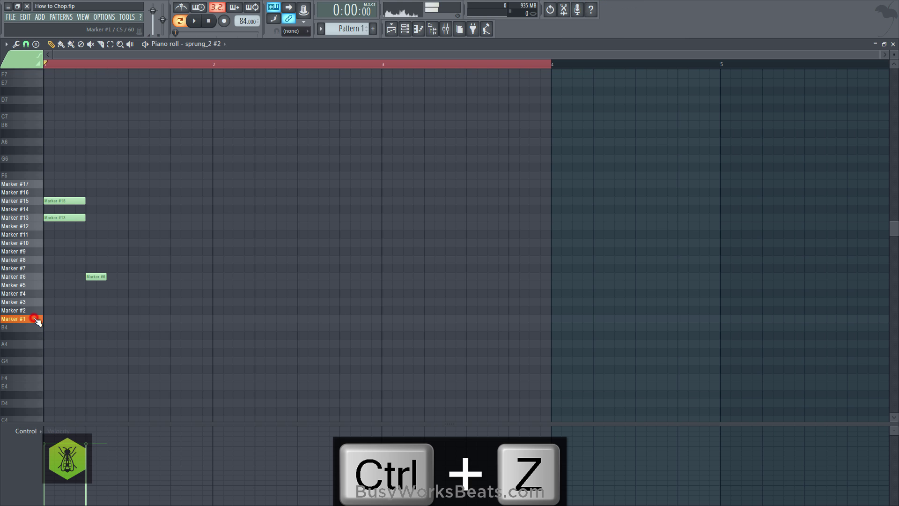
{"action": "left_click", "coordinate": [37, 311]}
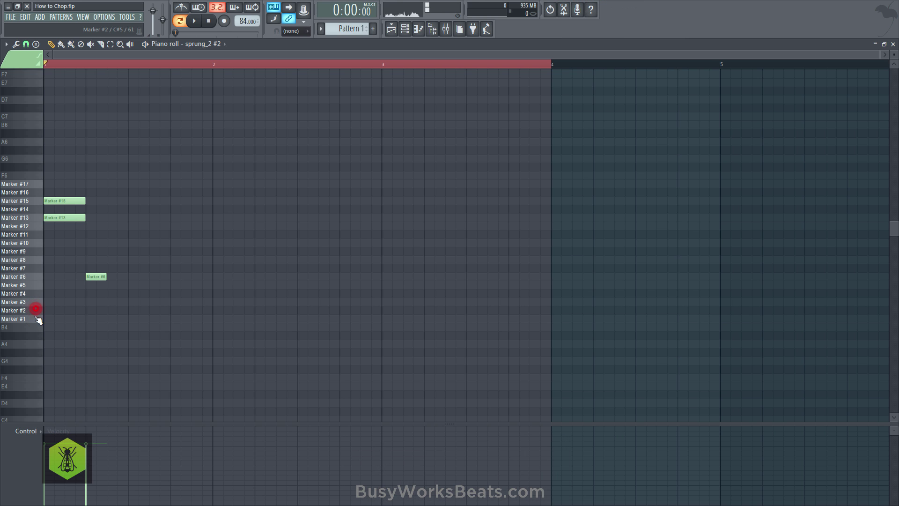
{"action": "left_click", "coordinate": [37, 320]}
{"action": "left_click", "coordinate": [37, 308]}
Step: Delete the Marker #6, Marker #15 and Marker #13 notes and place a four-step Marker #1 note on step 5 of bar 1
{"action": "right_click", "coordinate": [88, 276]}
{"action": "right_click", "coordinate": [65, 218]}
{"action": "right_click", "coordinate": [63, 201]}
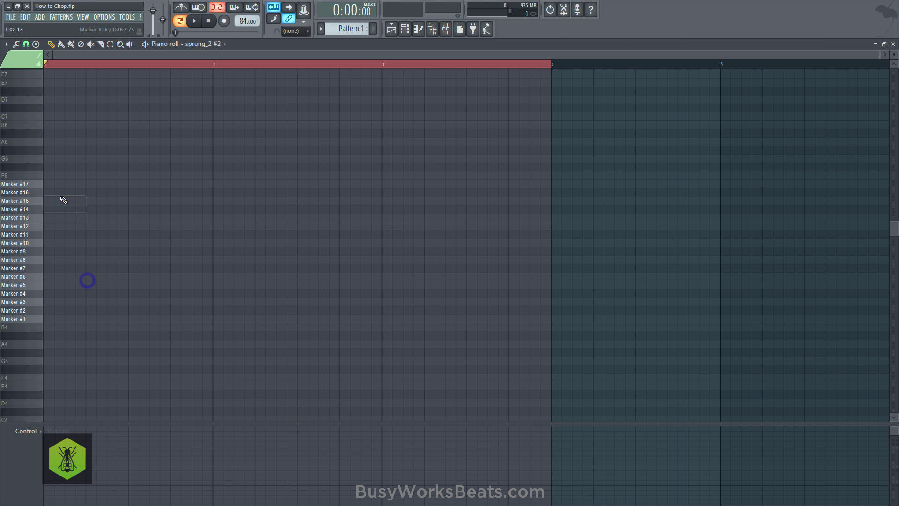
{"action": "key", "text": "ctrl+z"}
{"action": "right_click", "coordinate": [97, 274]}
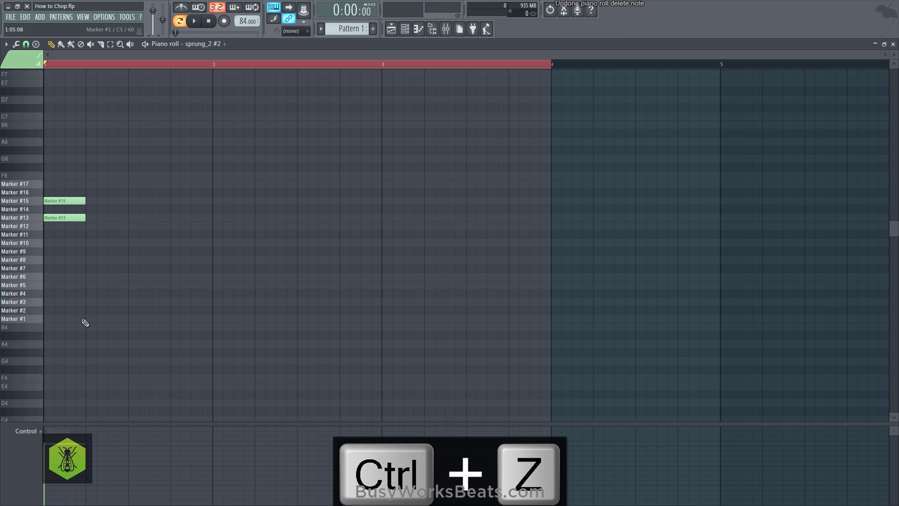
{"action": "left_click", "coordinate": [92, 319]}
{"action": "right_click", "coordinate": [66, 201]}
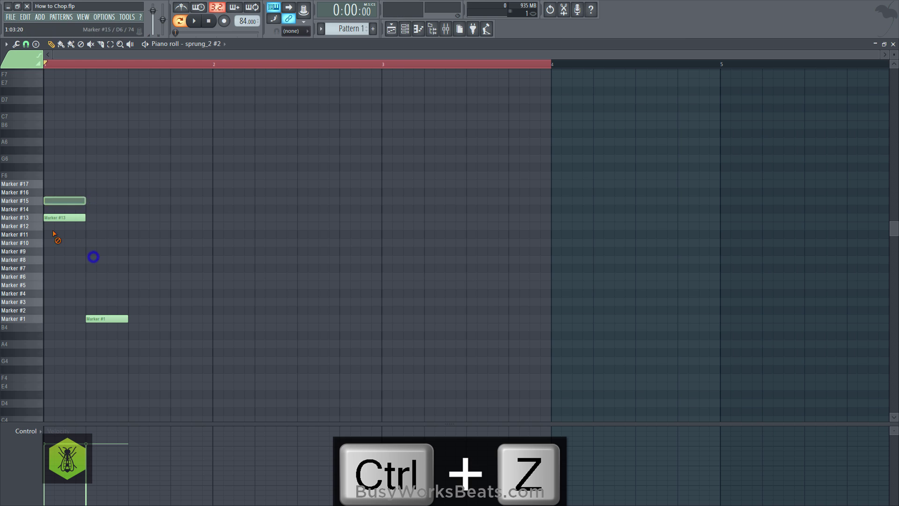
{"action": "right_click", "coordinate": [64, 218]}
Step: Start bar 1 with a three-step Marker #1 note followed by a one-step Marker #3 note on step 4, checking by playback
{"action": "mouse_move", "coordinate": [92, 321]}
{"action": "left_mouse_down"}
{"action": "mouse_move", "coordinate": [14, 334]}
{"action": "mouse_move", "coordinate": [39, 306]}
{"action": "mouse_move", "coordinate": [104, 303]}
{"action": "mouse_move", "coordinate": [85, 305]}
{"action": "mouse_move", "coordinate": [76, 320]}
{"action": "mouse_move", "coordinate": [110, 311]}
{"action": "left_mouse_up"}
{"action": "key", "text": "space"}
{"action": "left_click", "coordinate": [75, 301]}
{"action": "key", "text": "space"}
{"action": "key", "text": "space"}
{"action": "key", "text": "space"}
{"action": "key", "text": "space"}
{"action": "key", "text": "space"}
{"action": "key", "text": "space"}
{"action": "key", "text": "space"}
Step: Clear the trial notes after Marker #3 and place a one-step Marker #2 note on step 7 of bar 1
{"action": "right_click", "coordinate": [101, 316]}
{"action": "key", "text": "space"}
{"action": "key", "text": "space"}
{"action": "right_click", "coordinate": [93, 317]}
{"action": "left_click", "coordinate": [97, 313]}
{"action": "key", "text": "space"}
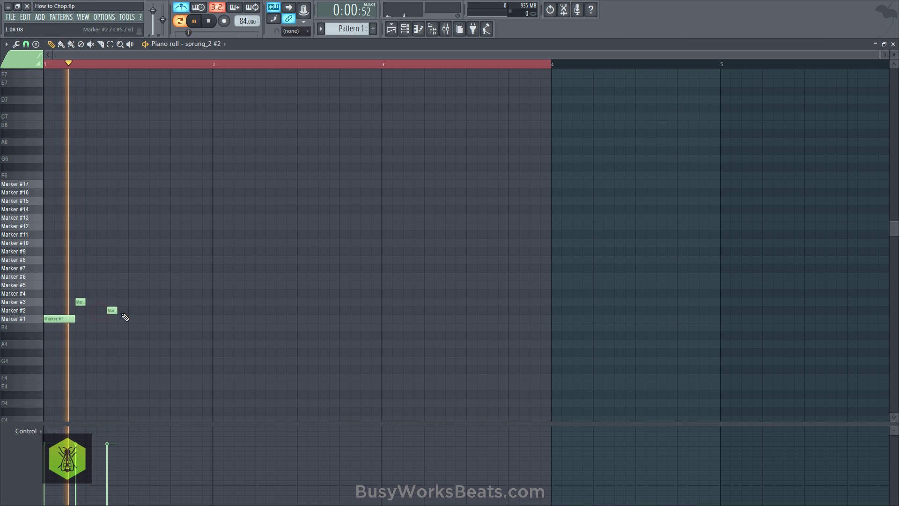
Step: Add four more one-step Marker #2 notes on steps 9, 11, 13 and 15 of bar 1
{"action": "left_click", "coordinate": [131, 310]}
{"action": "left_click", "coordinate": [148, 311]}
{"action": "left_click", "coordinate": [177, 311]}
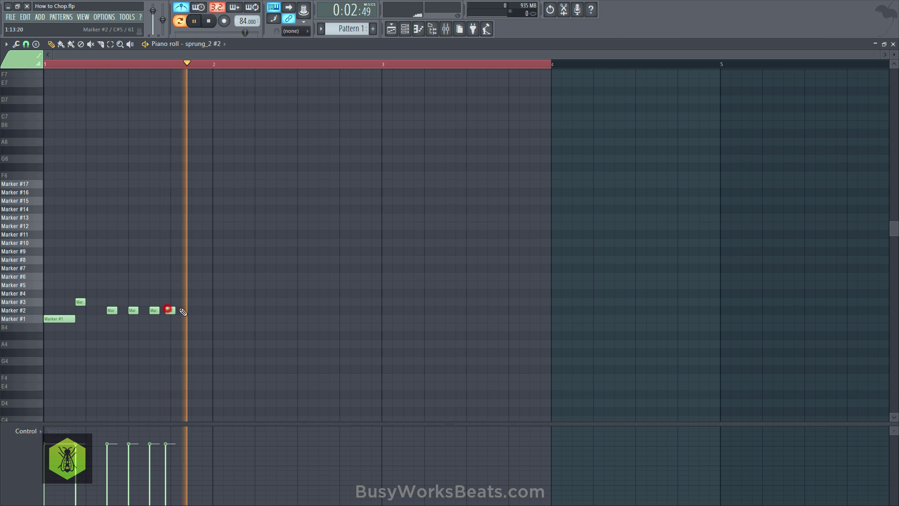
{"action": "left_click", "coordinate": [192, 311]}
{"action": "key", "text": "space"}
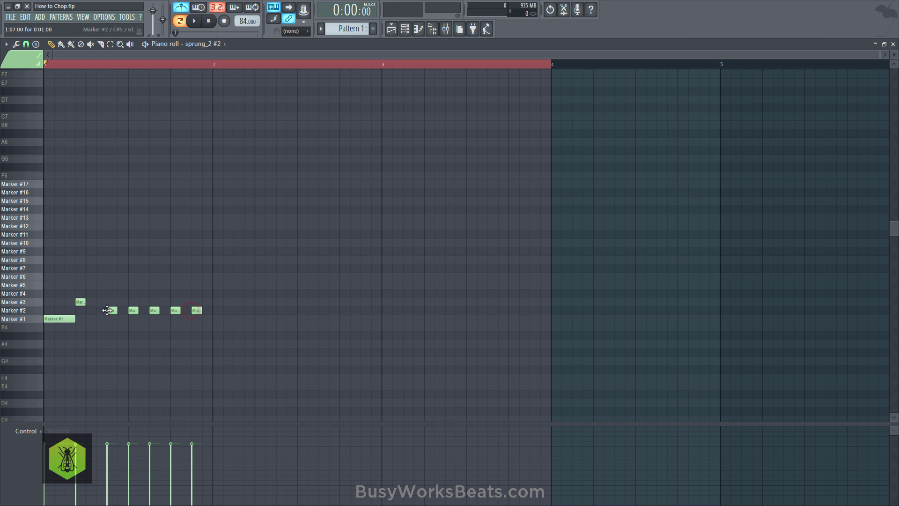
Step: Lengthen all five Marker #2 notes to two steps so they run to the end of bar 1, and play them back
{"action": "left_click_drag", "start_coordinate": [104, 306], "coordinate": [213, 312]}
{"action": "left_click", "coordinate": [209, 335]}
{"action": "key", "text": "space"}
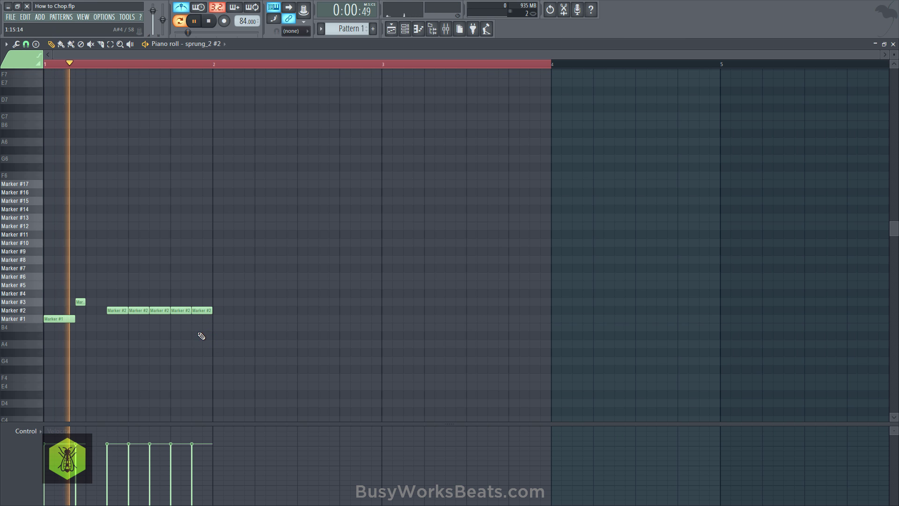
{"action": "key", "text": "space"}
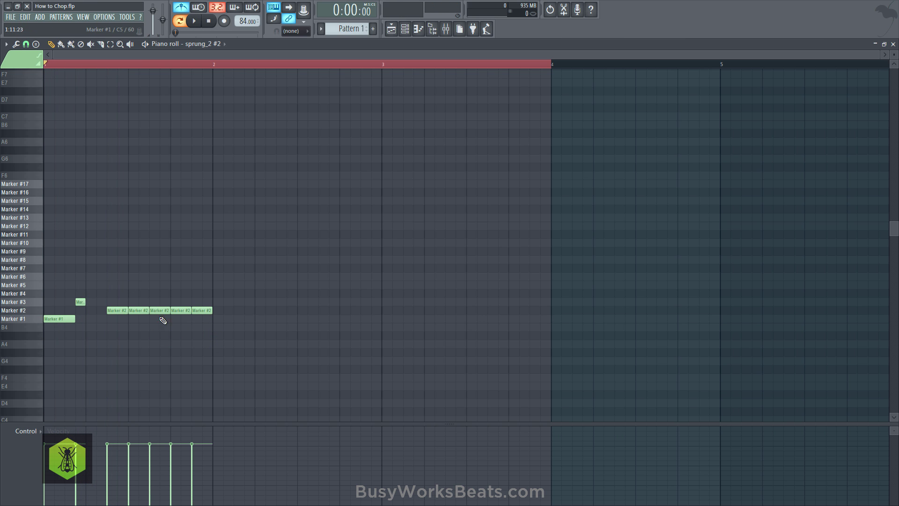
Step: Lengthen the Marker #3 note to three steps so it meets the first Marker #2 note, and play the pattern
{"action": "left_click_drag", "start_coordinate": [84, 305], "coordinate": [105, 306]}
{"action": "key", "text": "space"}
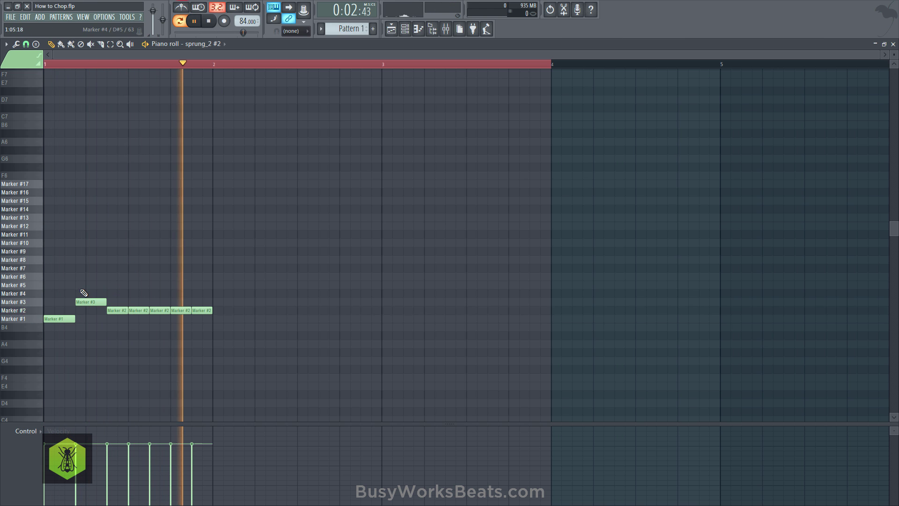
{"action": "key", "text": "space"}
{"action": "key", "text": "space"}
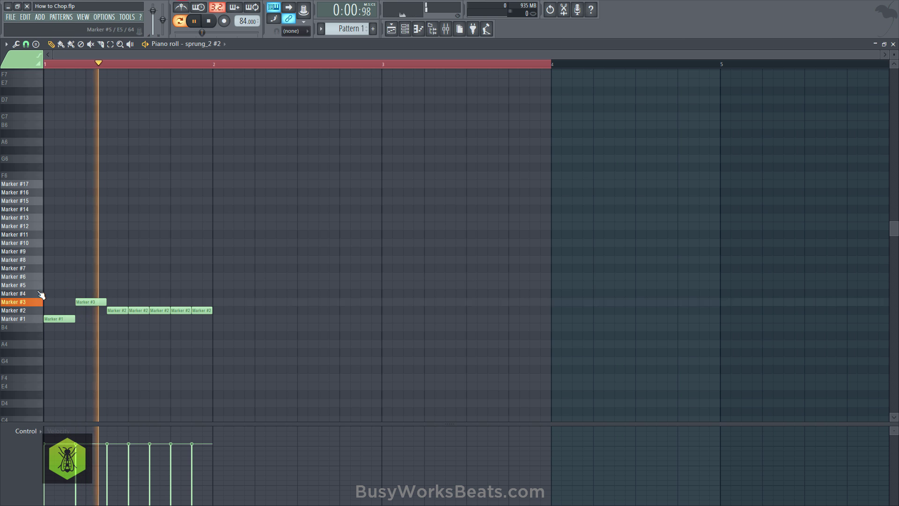
Step: Clear the three-bar time selection and place a two-step Marker #5 note on step 11 of bar 1
{"action": "right_click", "coordinate": [181, 65]}
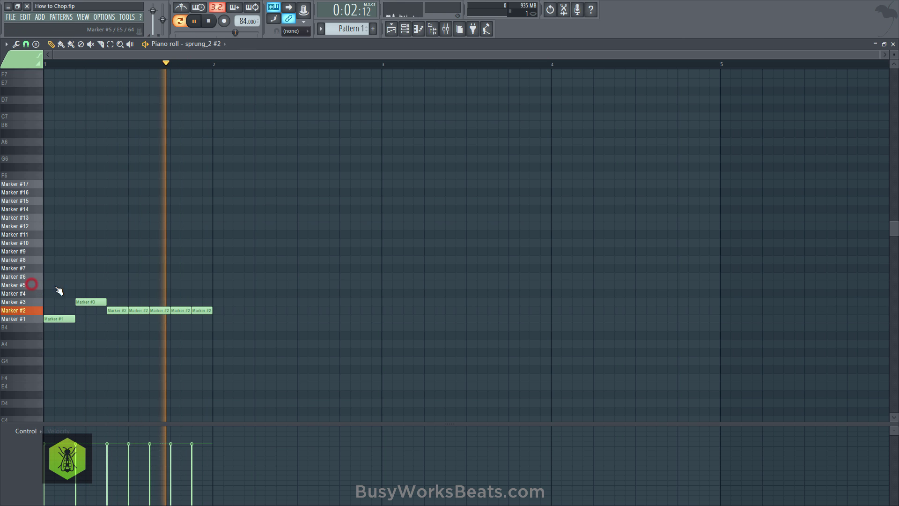
{"action": "left_click", "coordinate": [151, 284]}
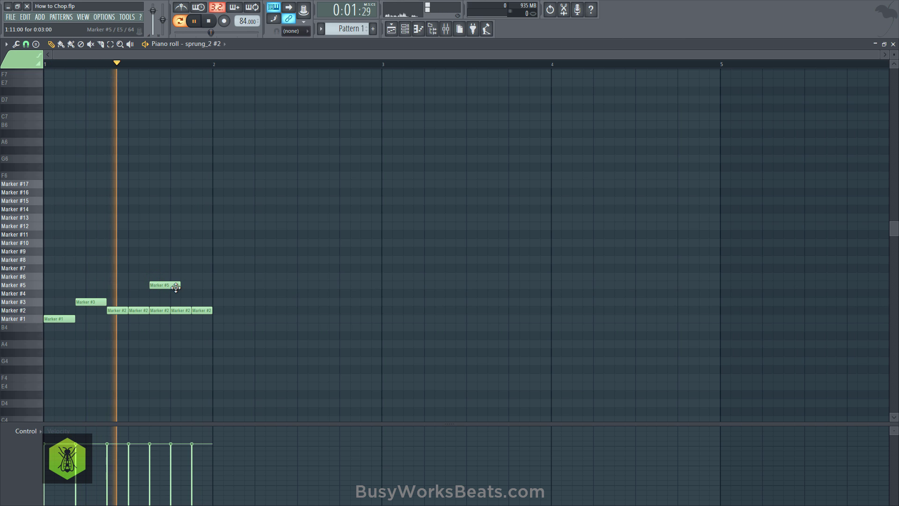
{"action": "left_click_drag", "start_coordinate": [177, 286], "coordinate": [167, 283]}
{"action": "key", "text": "space"}
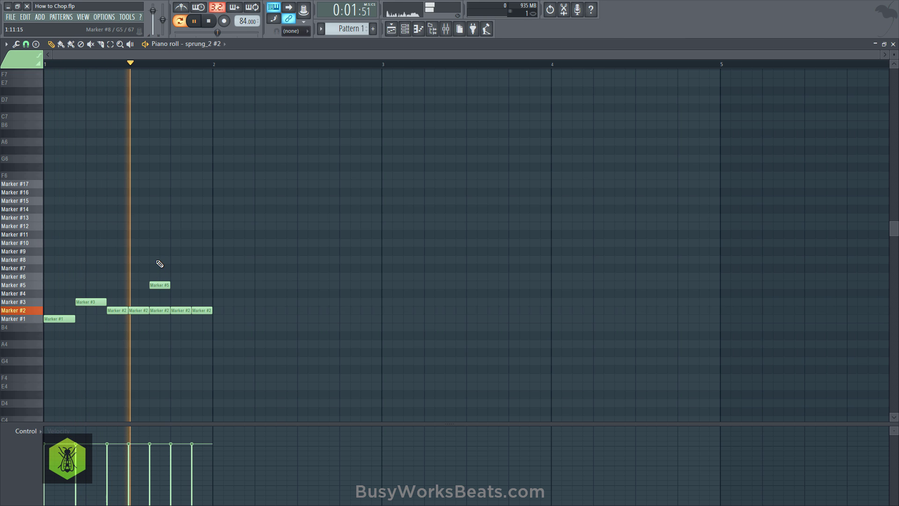
Step: Audition the Marker #7 slice and place a two-step Marker #7 note on step 15 of bar 1
{"action": "key", "text": "space"}
{"action": "left_click", "coordinate": [33, 271]}
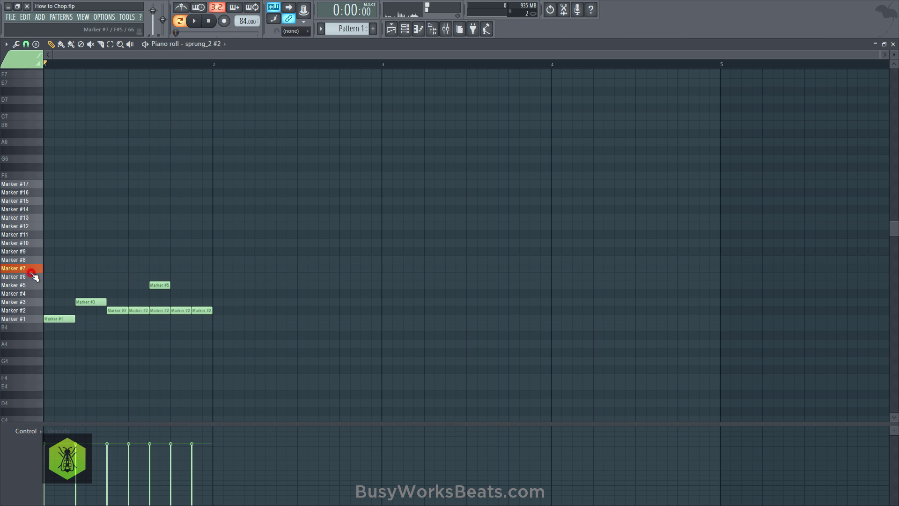
{"action": "key", "text": "space"}
{"action": "left_click", "coordinate": [199, 268]}
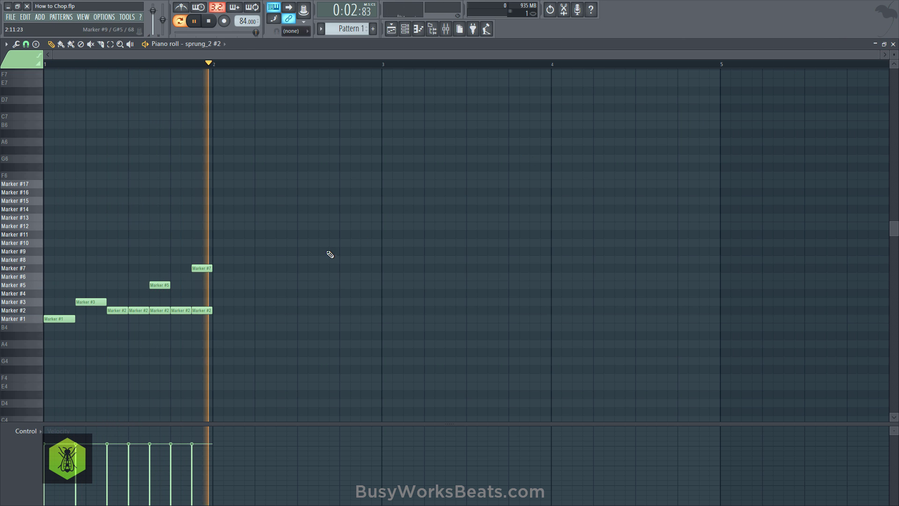
{"action": "key", "text": "space"}
Step: Select the five Marker #2 notes, set the snap to (none), and nudge them slightly later
{"action": "left_click_drag", "start_coordinate": [234, 305], "coordinate": [107, 321]}
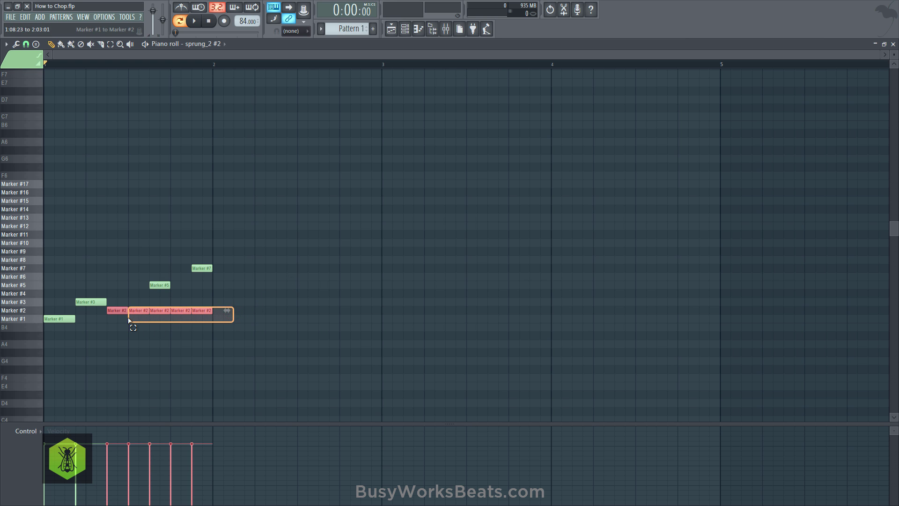
{"action": "left_click", "coordinate": [27, 44]}
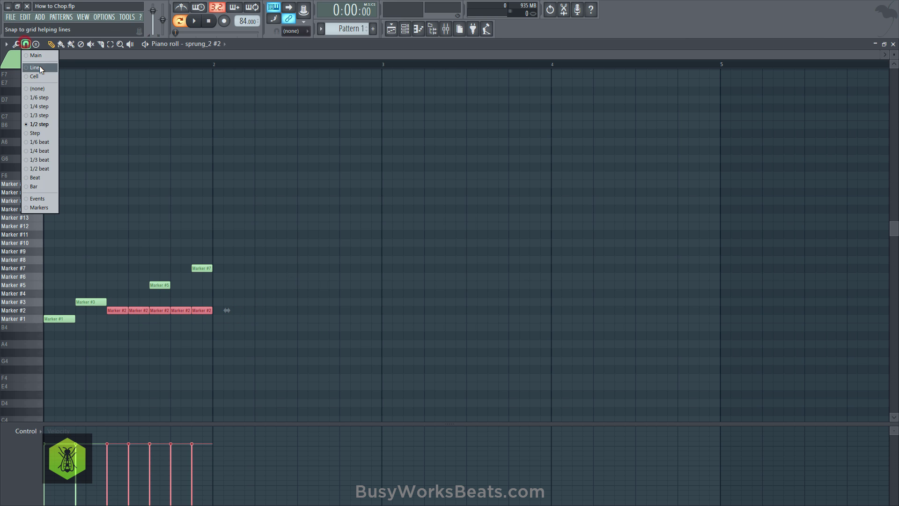
{"action": "left_click", "coordinate": [46, 90]}
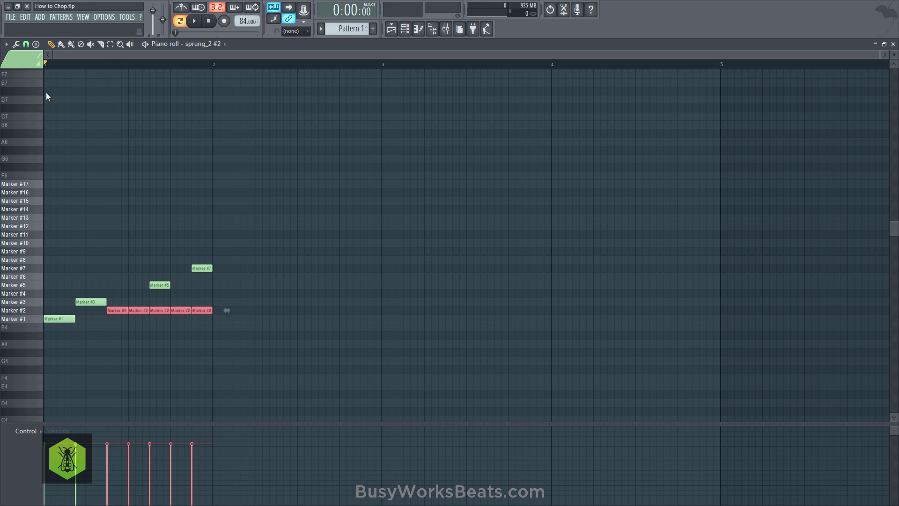
{"action": "key", "text": "shift+Right"}
{"action": "key", "text": "shift+Right"}
{"action": "key", "text": "shift+Right"}
{"action": "key", "text": "shift+Right"}
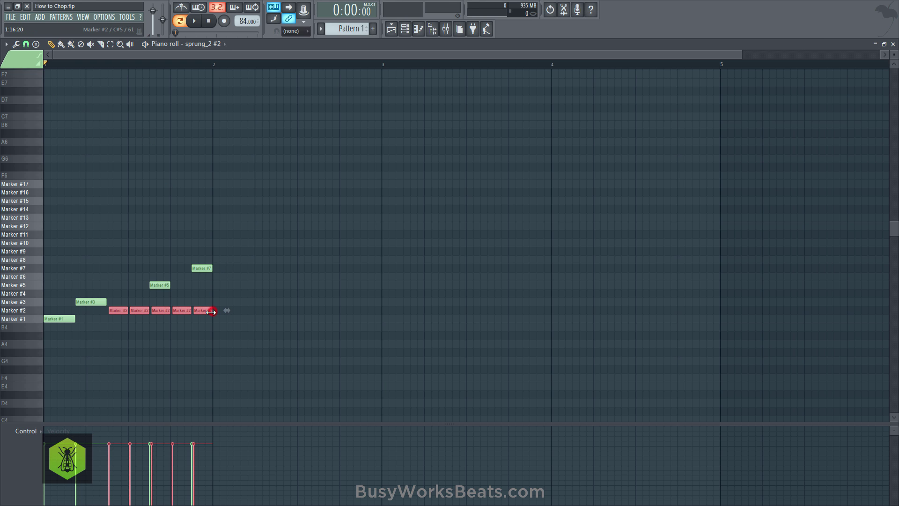
Step: Clear the note selection and play the pattern to check the timing of the rearranged slices
{"action": "key", "text": "space"}
{"action": "right_click", "coordinate": [263, 295]}
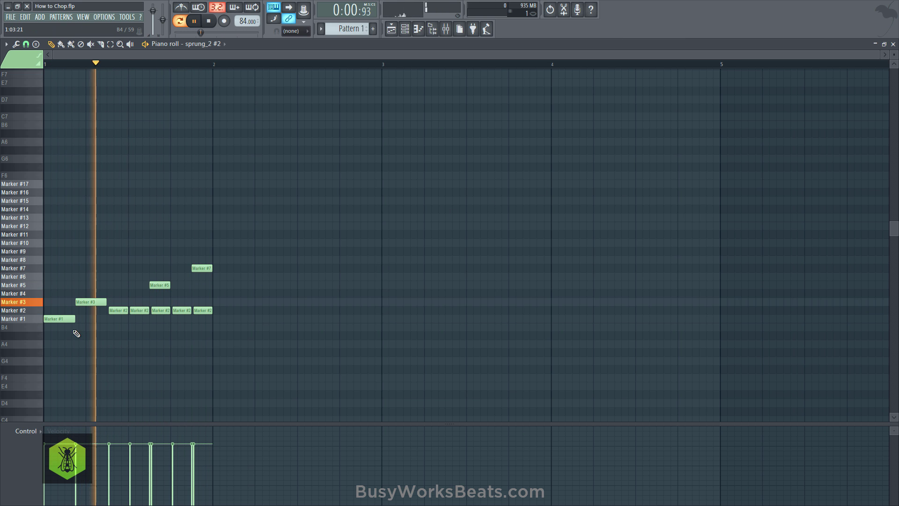
{"action": "key", "text": "space"}
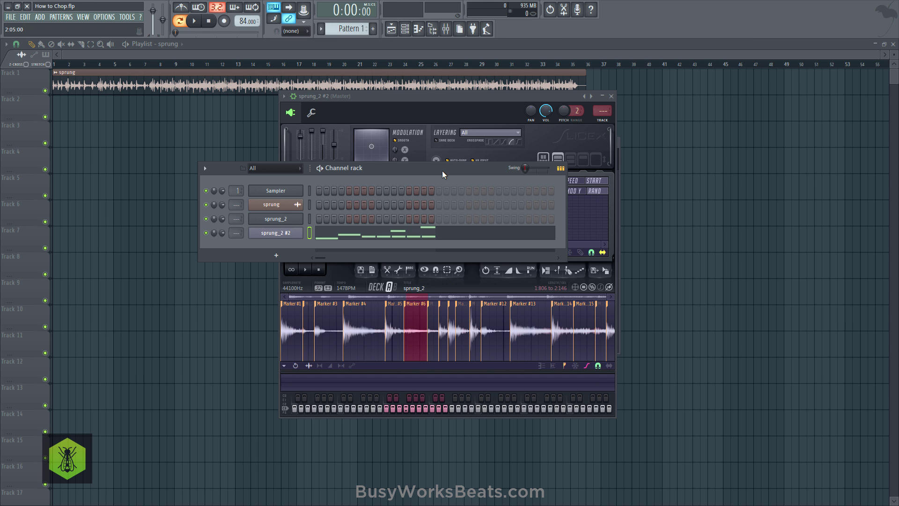
Step: Switch to the playlist, activate the Slice tool, and set the playlist snap to (none)
{"action": "left_click", "coordinate": [95, 143]}
{"action": "scroll", "coordinate": [68, 70], "scroll_direction": "up", "scroll_amount": 4}
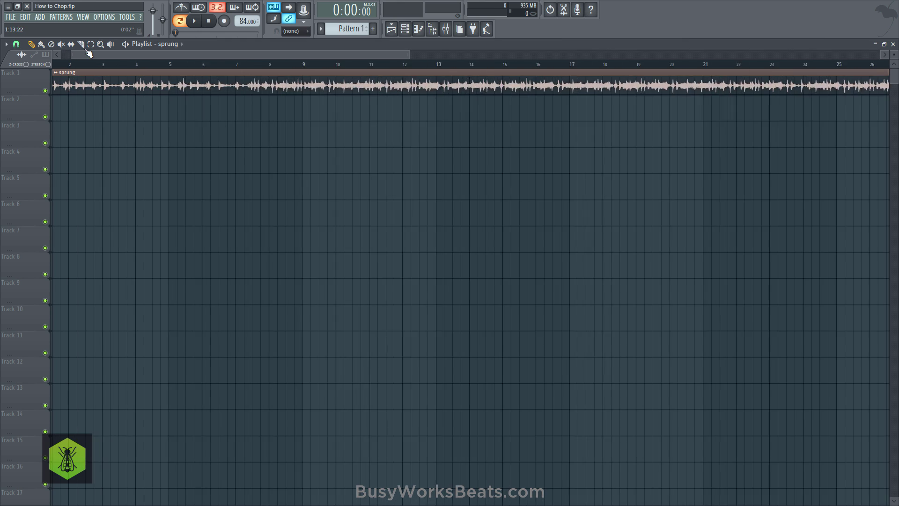
{"action": "left_click", "coordinate": [91, 46]}
{"action": "left_click", "coordinate": [80, 45]}
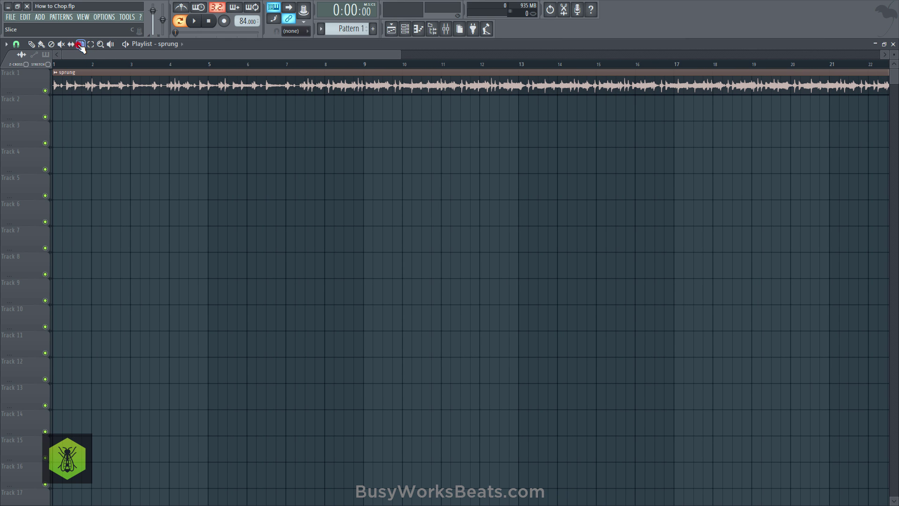
{"action": "left_click", "coordinate": [16, 44]}
{"action": "left_click", "coordinate": [24, 88]}
{"action": "left_click", "coordinate": [22, 44]}
{"action": "left_click", "coordinate": [27, 87]}
Step: Slice the sprung audio clip on Track 1 at four points within bar 1
{"action": "scroll", "coordinate": [75, 66], "scroll_direction": "up", "scroll_amount": 5}
{"action": "left_click_drag", "start_coordinate": [81, 57], "coordinate": [41, 54]}
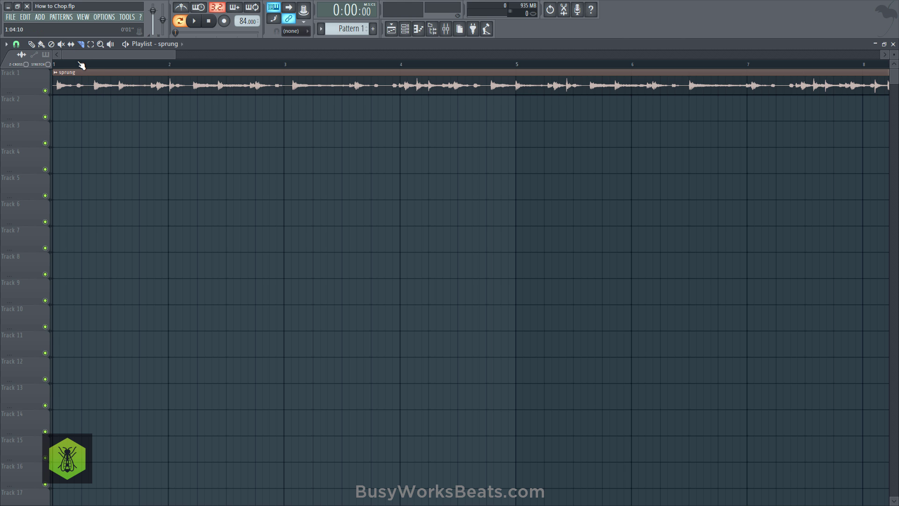
{"action": "scroll", "coordinate": [81, 65], "scroll_direction": "up", "scroll_amount": 6}
{"action": "left_click_drag", "start_coordinate": [72, 57], "coordinate": [60, 61]}
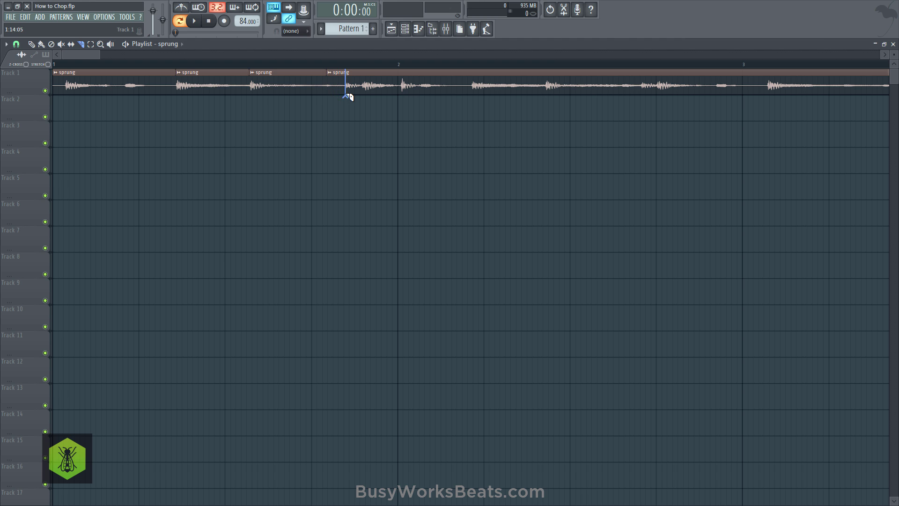
{"action": "left_click_drag", "start_coordinate": [349, 97], "coordinate": [349, 98]}
Step: Make the short fourth slice in bar 1 unique, and compare the sprung #2 and sprung channel settings
{"action": "left_click", "coordinate": [332, 74]}
{"action": "left_click", "coordinate": [352, 143]}
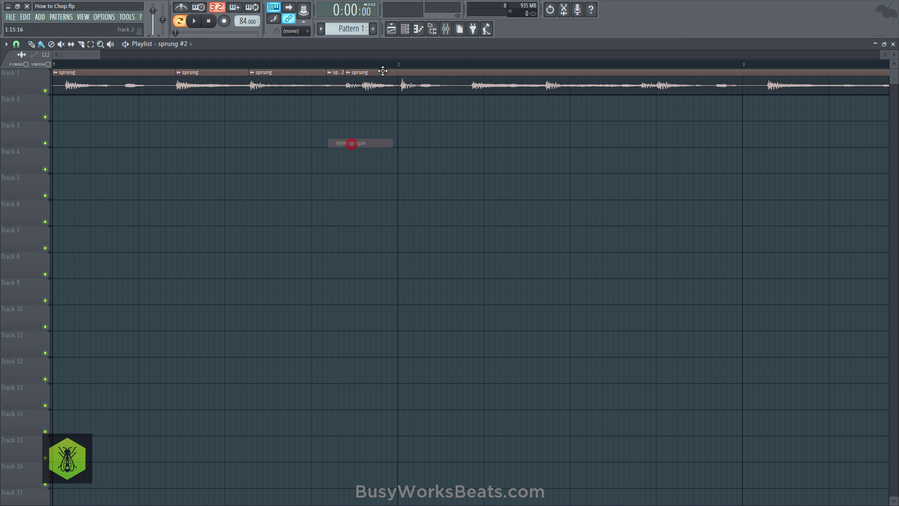
{"action": "left_click", "coordinate": [406, 29]}
{"action": "left_click", "coordinate": [297, 223]}
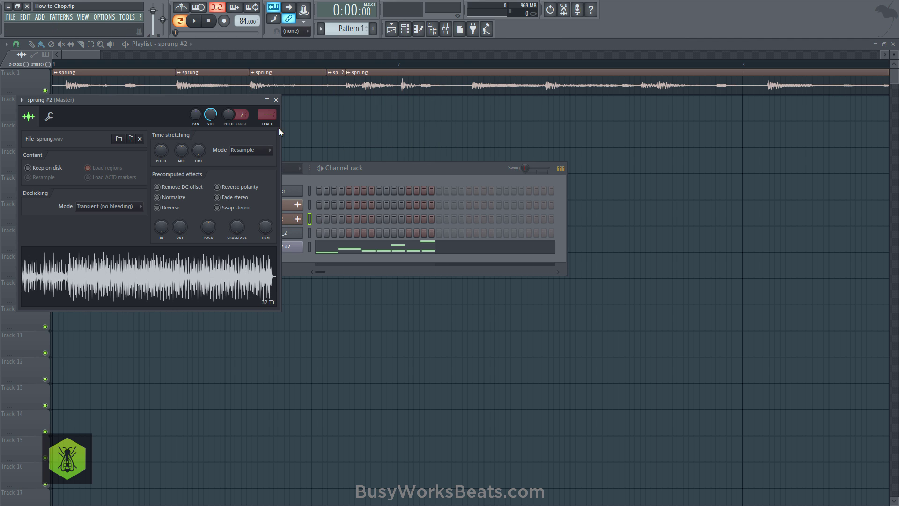
{"action": "left_click", "coordinate": [277, 100]}
{"action": "left_click", "coordinate": [292, 204]}
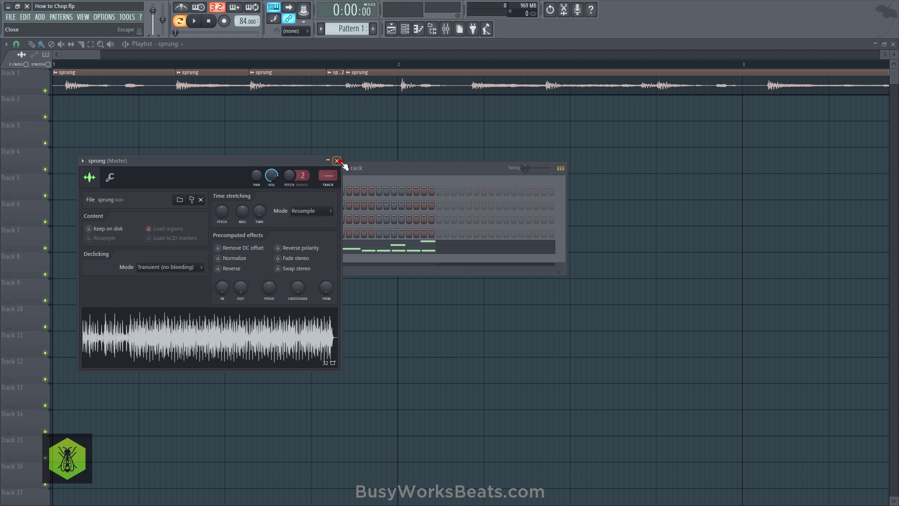
{"action": "left_click", "coordinate": [337, 161]}
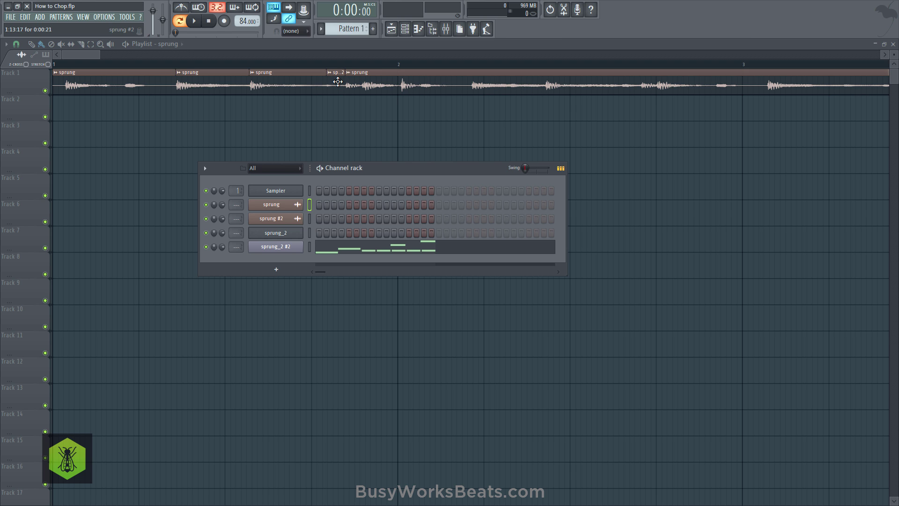
Step: Move the short sprung #2 clip to Track 2 and extend both of its ends, with the right edge in bar 2
{"action": "left_click_drag", "start_coordinate": [343, 105], "coordinate": [336, 88]}
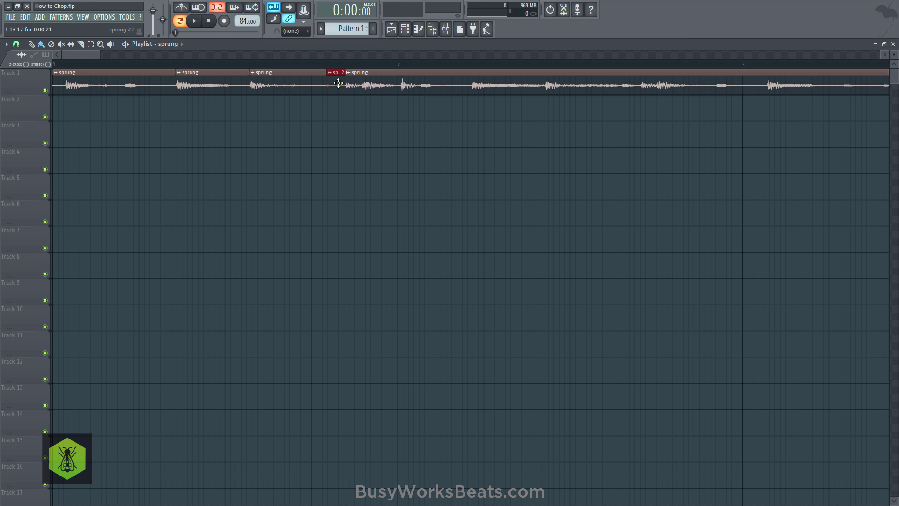
{"action": "left_click_drag", "start_coordinate": [338, 86], "coordinate": [76, 122]}
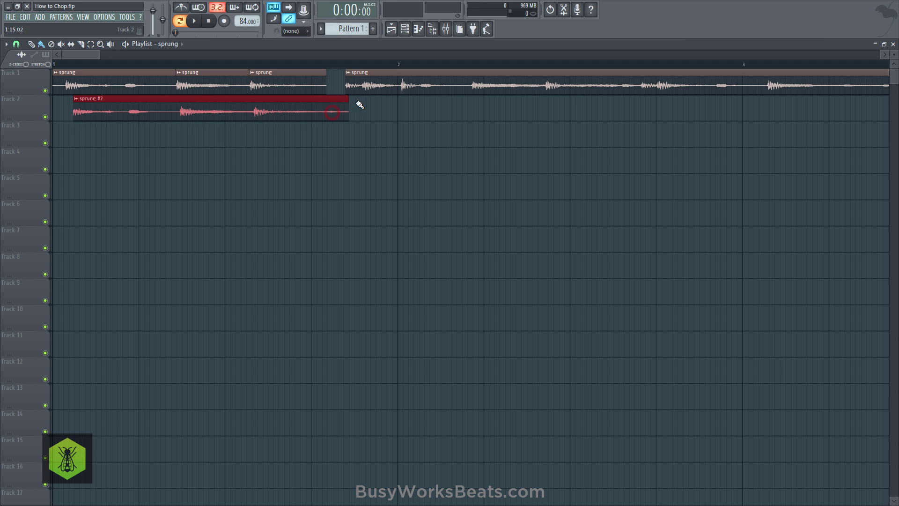
{"action": "left_click_drag", "start_coordinate": [347, 118], "coordinate": [494, 117]}
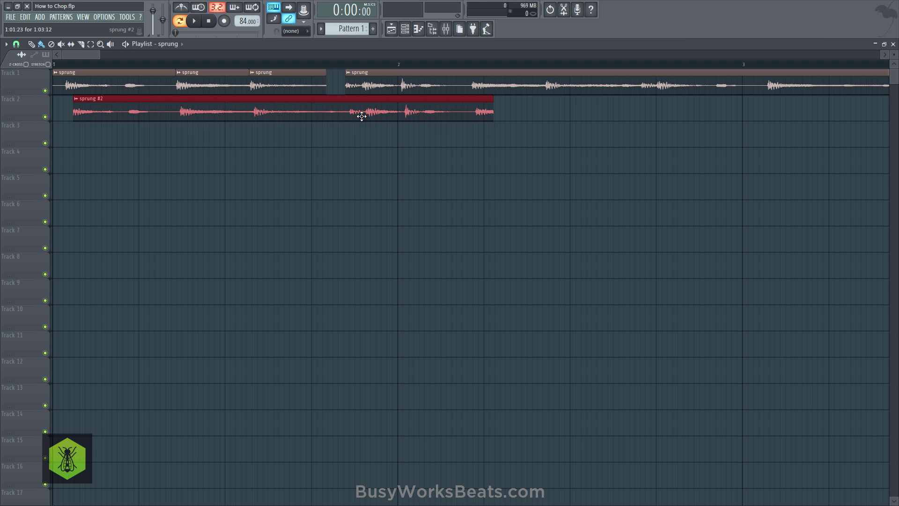
Step: Undo the resizing and the move of the sprung #2 clip
{"action": "key", "text": "ctrl+alt+z"}
{"action": "key", "text": "ctrl+alt+z"}
{"action": "key", "text": "ctrl+alt+z"}
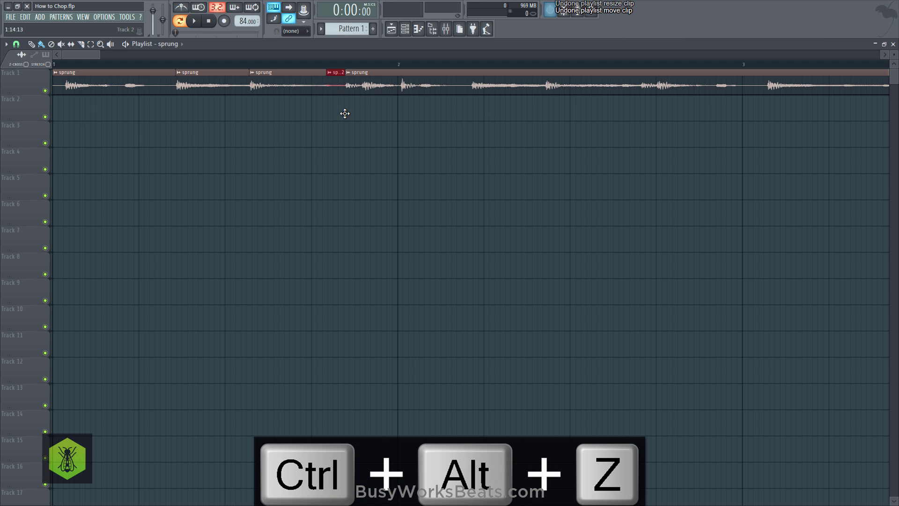
Step: Try the Bar snap, set the playlist snap to Beat, and move the sprung #2 clip to Track 3 in bar 1
{"action": "left_click", "coordinate": [17, 43]}
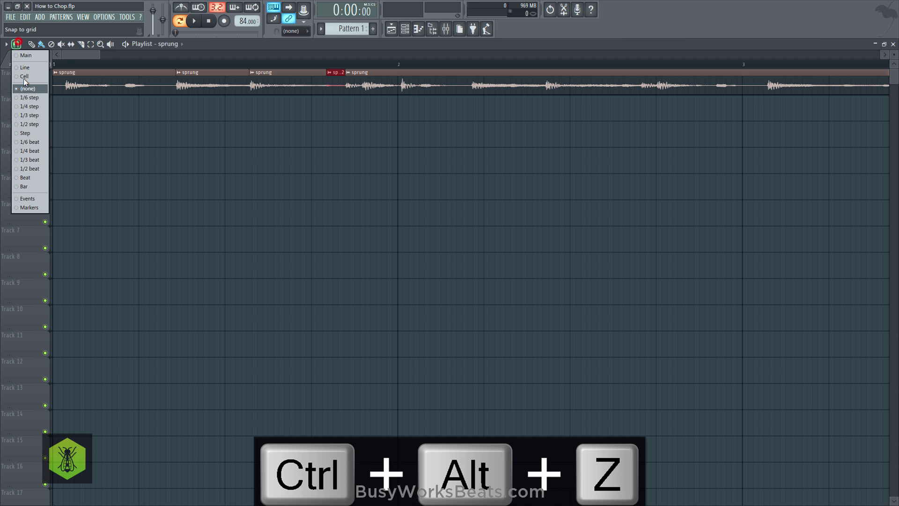
{"action": "left_click", "coordinate": [24, 186]}
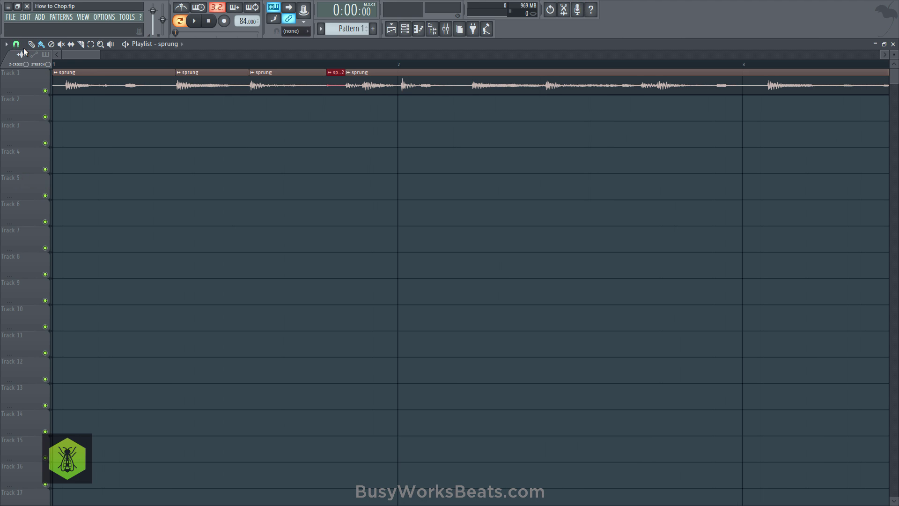
{"action": "left_click", "coordinate": [17, 44]}
{"action": "left_click", "coordinate": [21, 180]}
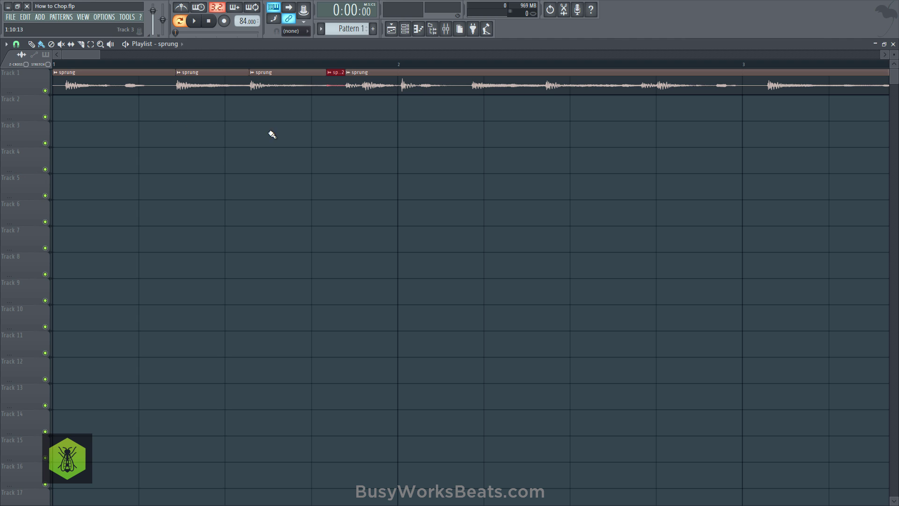
{"action": "left_click_drag", "start_coordinate": [334, 88], "coordinate": [233, 127]}
Step: Set the playlist snap to 1/2 beat and move the sprung #2 clip on Track 3 half a beat earlier
{"action": "left_click", "coordinate": [16, 44]}
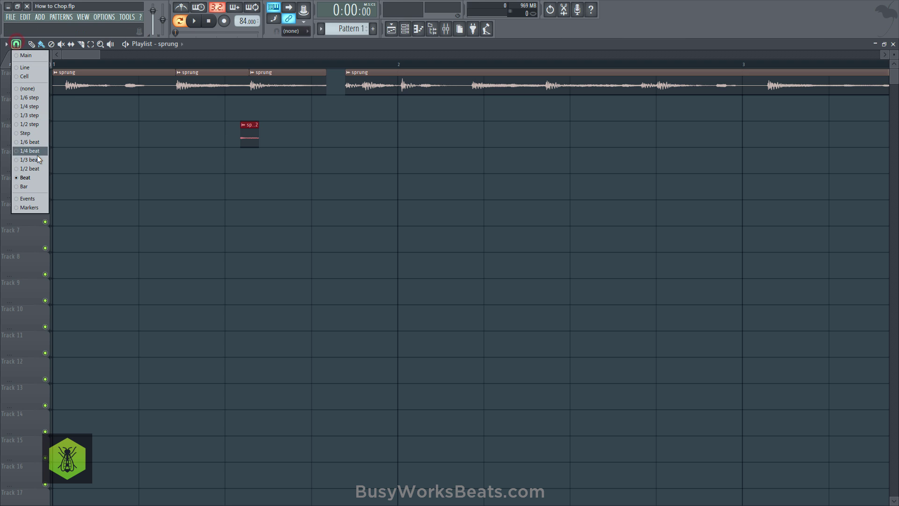
{"action": "left_click", "coordinate": [29, 168]}
{"action": "left_click_drag", "start_coordinate": [247, 136], "coordinate": [227, 136]}
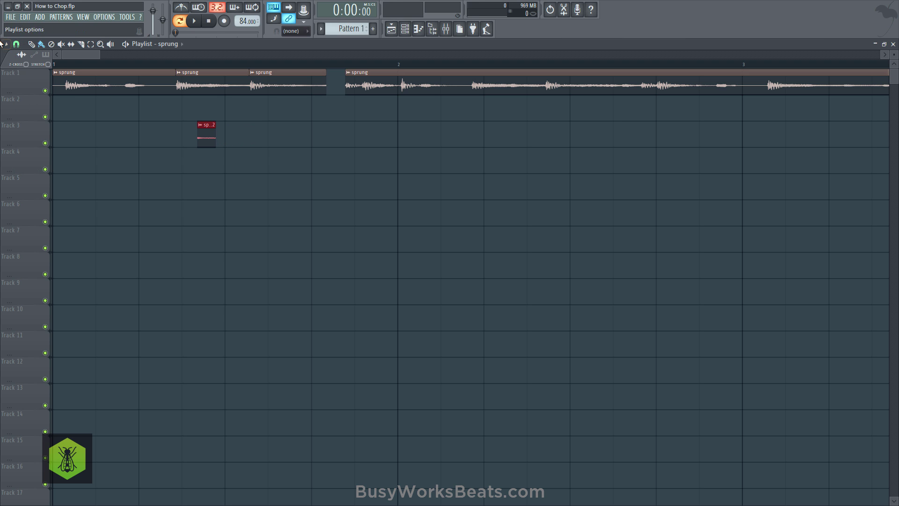
Step: Set the playlist snap to Step, keeping the sprung #2 clip in place on Track 3
{"action": "left_click", "coordinate": [16, 44]}
{"action": "left_click", "coordinate": [41, 132]}
{"action": "mouse_move", "coordinate": [207, 135]}
{"action": "left_mouse_down"}
{"action": "mouse_move", "coordinate": [195, 135]}
{"action": "mouse_move", "coordinate": [206, 136]}
{"action": "left_mouse_up"}
{"action": "left_click", "coordinate": [17, 43]}
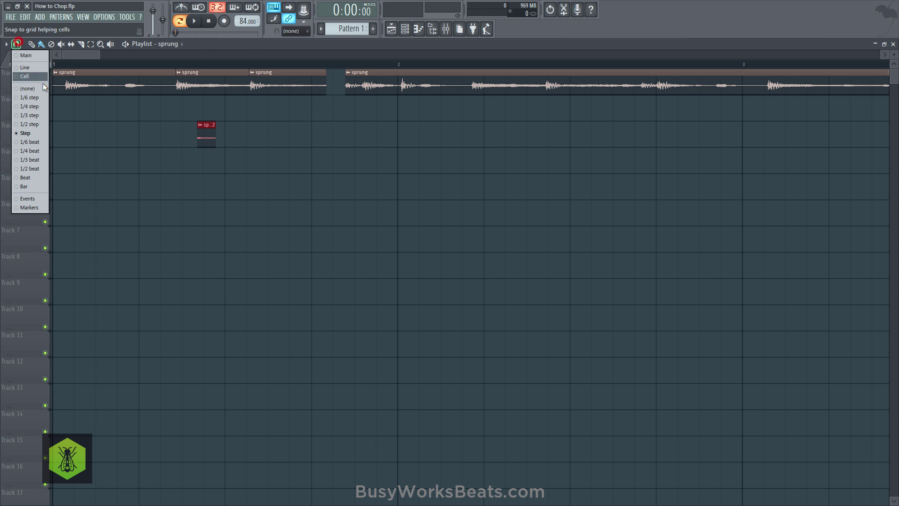
{"action": "left_click", "coordinate": [33, 132]}
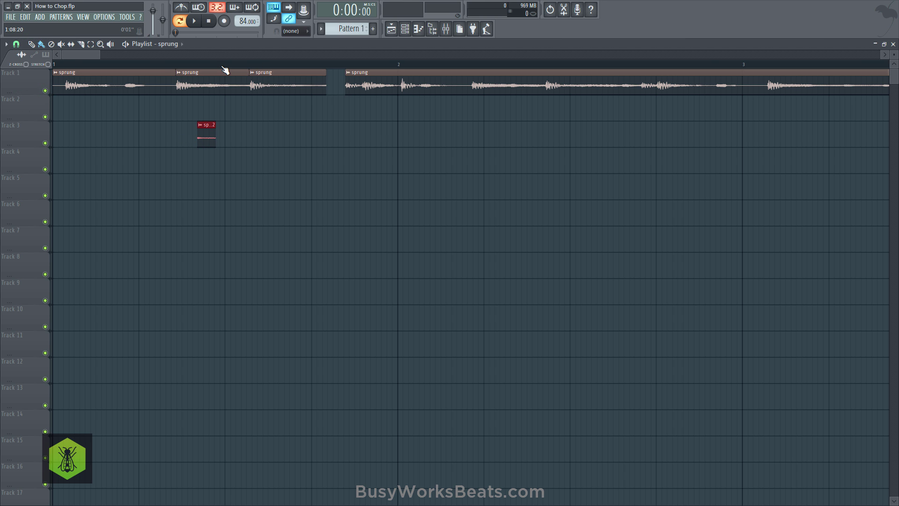
Step: Show the channel rack over the playlist
{"action": "scroll", "coordinate": [224, 70], "scroll_direction": "down", "scroll_amount": 10}
{"action": "left_click", "coordinate": [404, 29]}
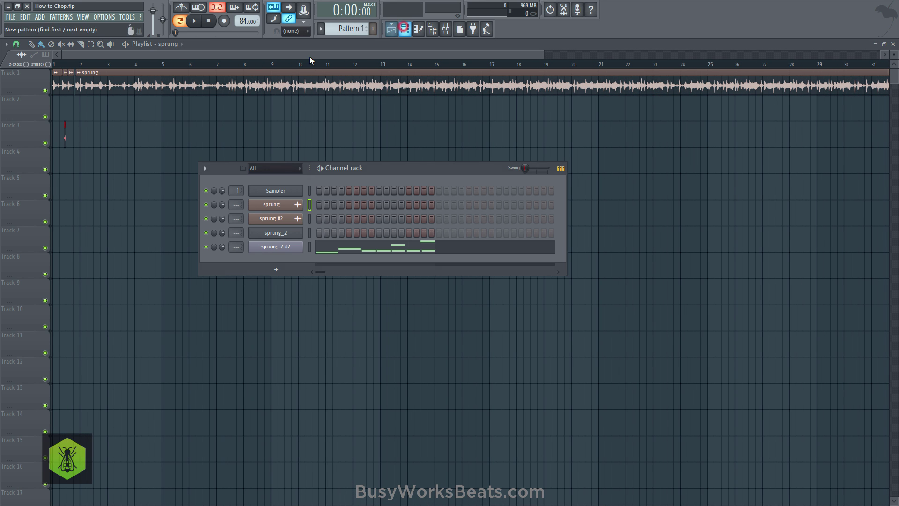